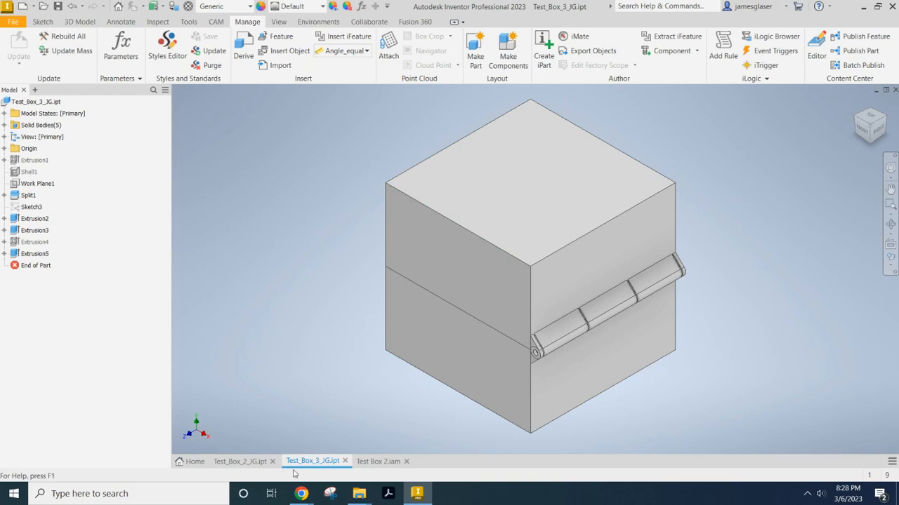
Switch to the Test Box 2.iam assembly, swing the box top about its hinge, and inspect the hinge from the side.
{"action": "left_click", "coordinate": [379, 461]}
{"action": "left_click_drag", "start_coordinate": [365, 232], "coordinate": [326, 169]}
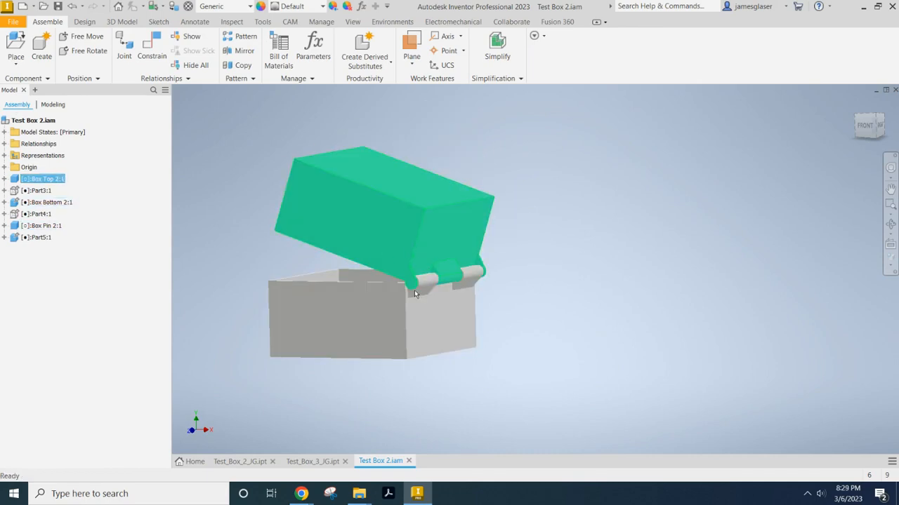
{"action": "middle_click_drag", "start_coordinate": [487, 291], "coordinate": [401, 266], "text": "shift"}
{"action": "scroll", "coordinate": [365, 302], "scroll_direction": "down", "scroll_amount": 6}
{"action": "scroll", "coordinate": [367, 301], "scroll_direction": "down", "scroll_amount": 3}
{"action": "scroll", "coordinate": [368, 295], "scroll_direction": "up", "scroll_amount": 9}
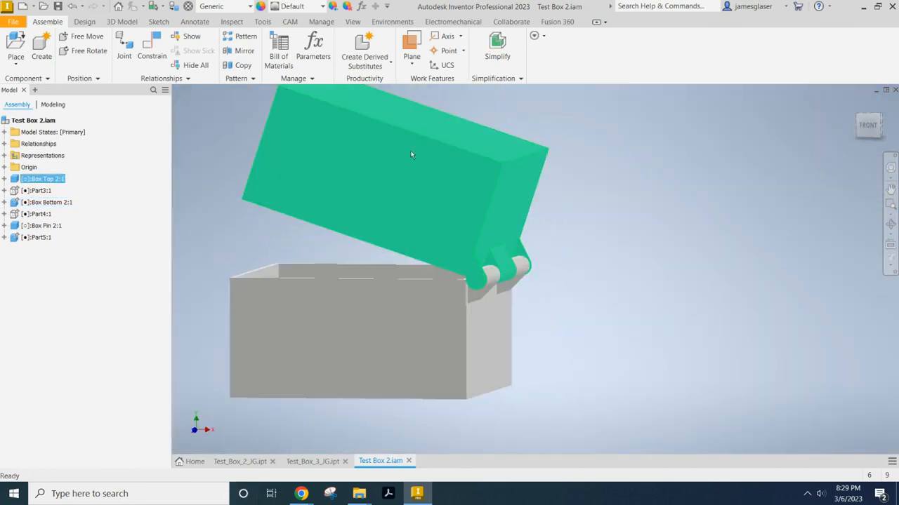
Examine the separated hinge in Test_Box_2_JG.ipt, and compare it with the hinge segments and gaps in Test_Box_3_JG.ipt.
{"action": "left_click", "coordinate": [237, 461]}
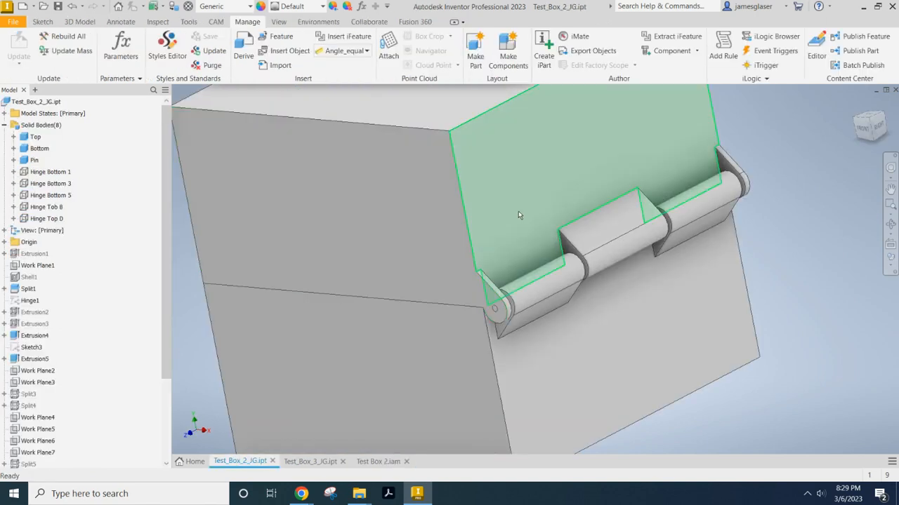
{"action": "left_click", "coordinate": [291, 237]}
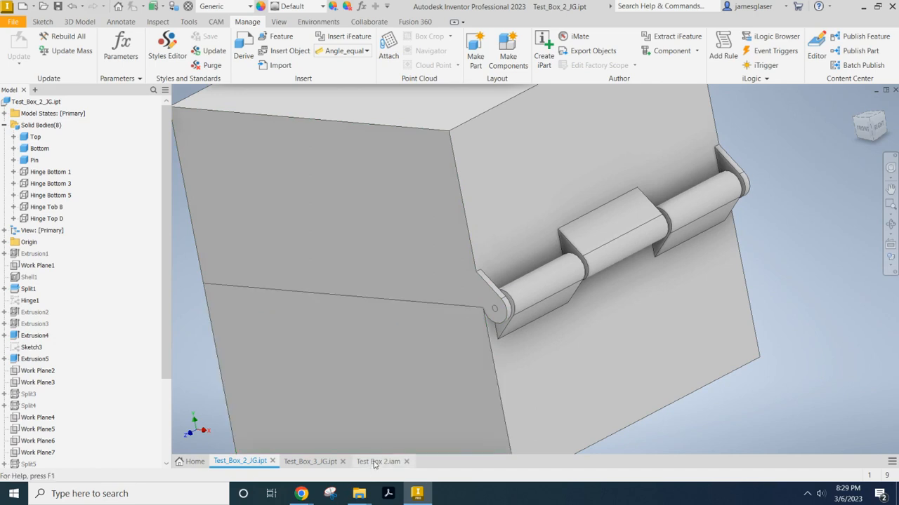
{"action": "left_click", "coordinate": [313, 462]}
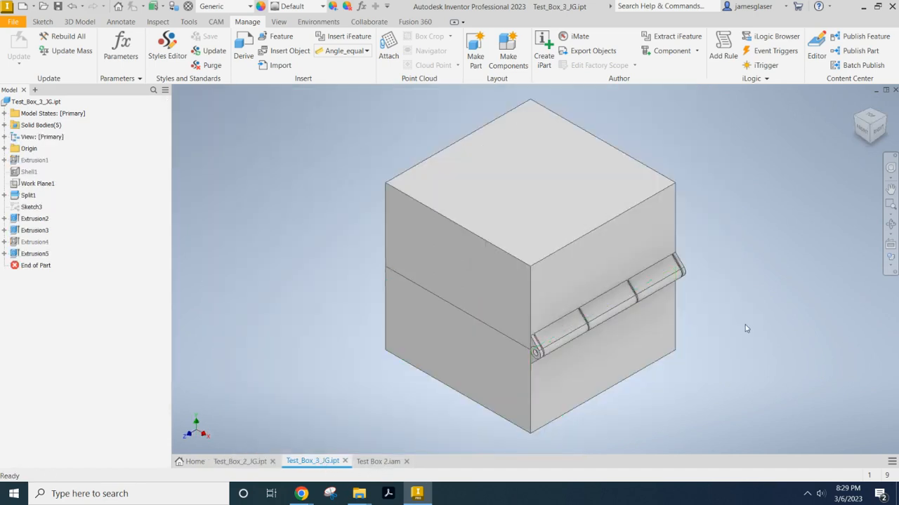
{"action": "middle_click_drag", "start_coordinate": [744, 327], "coordinate": [690, 281], "text": "shift"}
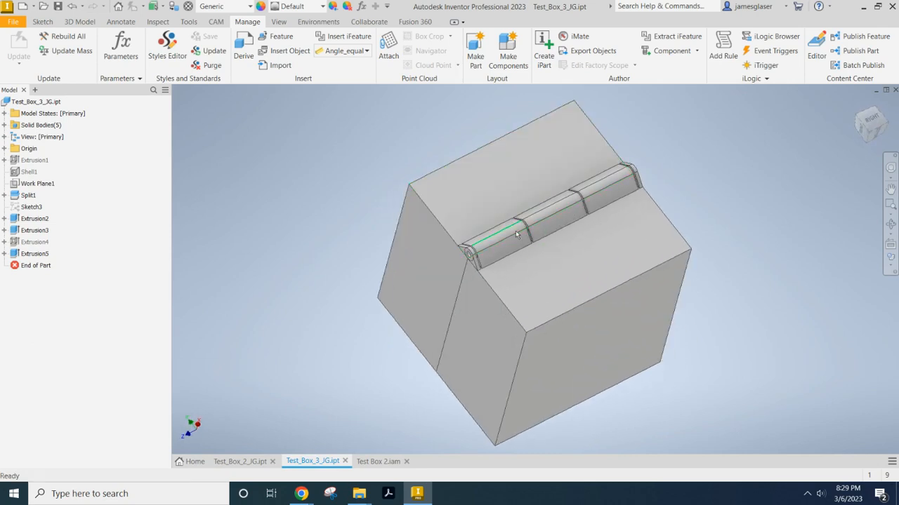
{"action": "scroll", "coordinate": [523, 225], "scroll_direction": "down", "scroll_amount": 5}
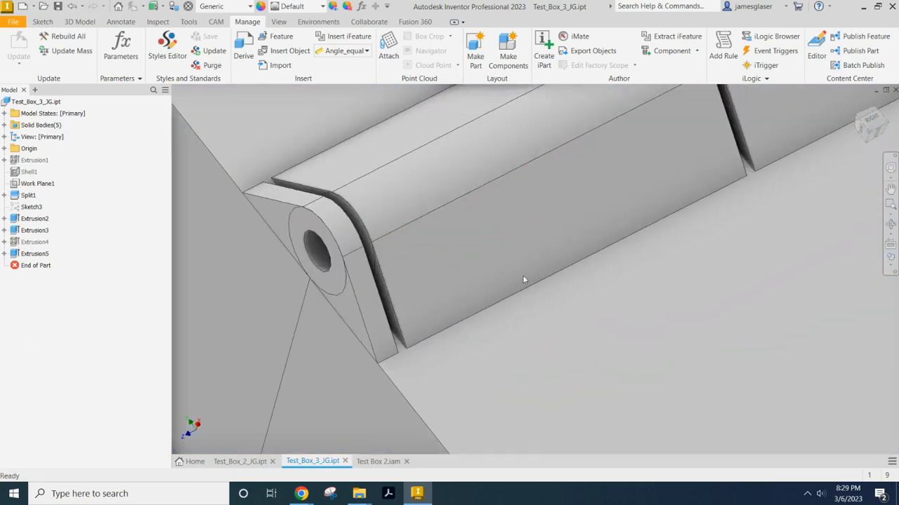
{"action": "middle_click_drag", "start_coordinate": [526, 280], "coordinate": [592, 255], "text": "shift"}
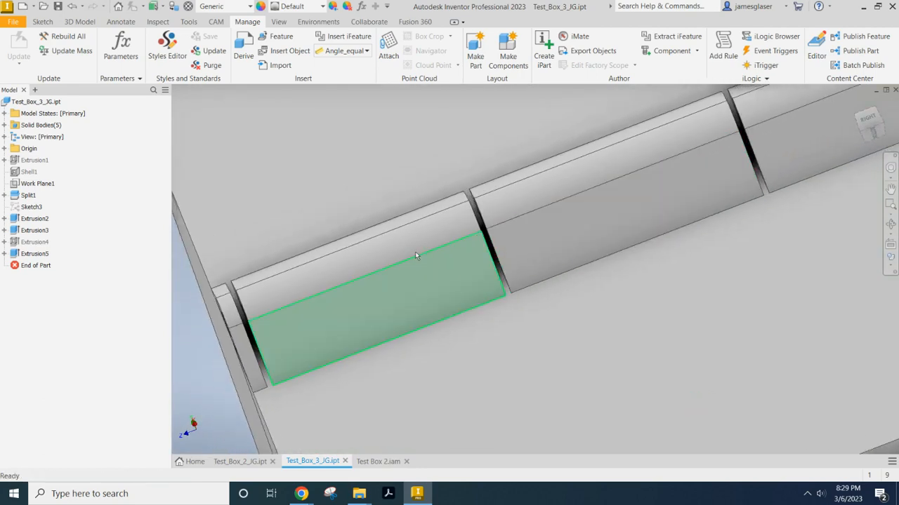
{"action": "scroll", "coordinate": [253, 329], "scroll_direction": "down", "scroll_amount": 5}
{"action": "scroll", "coordinate": [249, 317], "scroll_direction": "up", "scroll_amount": 3}
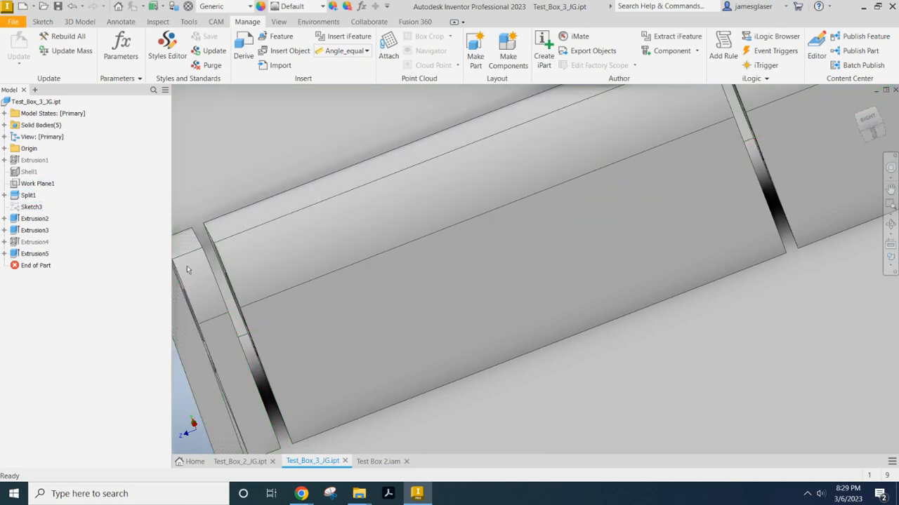
Make the Pin solid body visible and check it in the gaps between the hinge segments.
{"action": "left_click", "coordinate": [4, 125]}
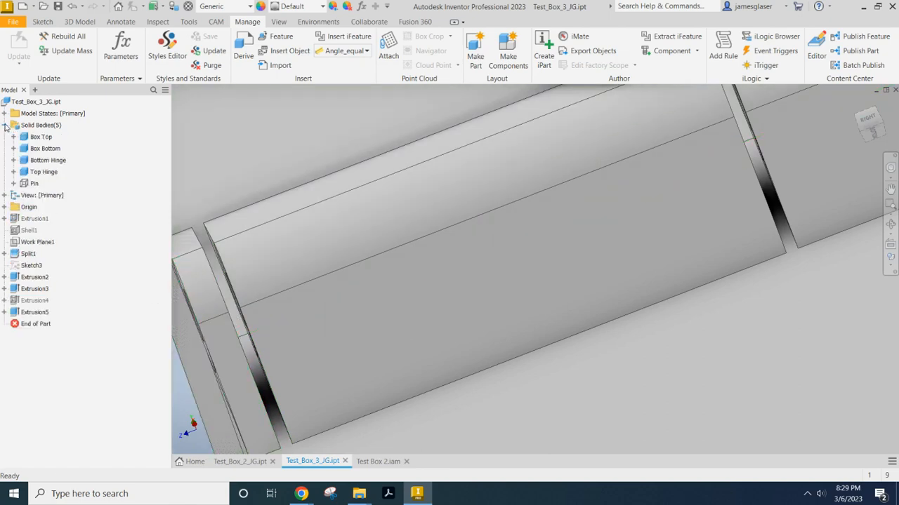
{"action": "right_click", "coordinate": [32, 184]}
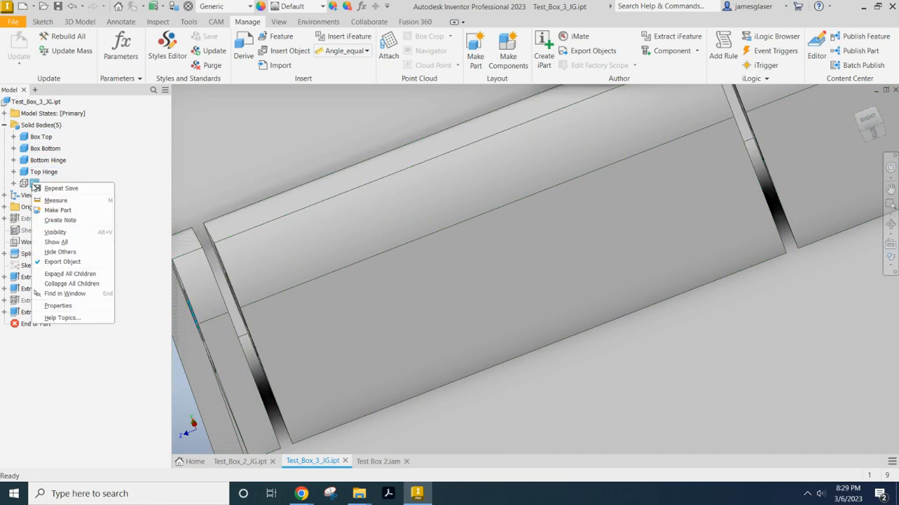
{"action": "left_click", "coordinate": [70, 237]}
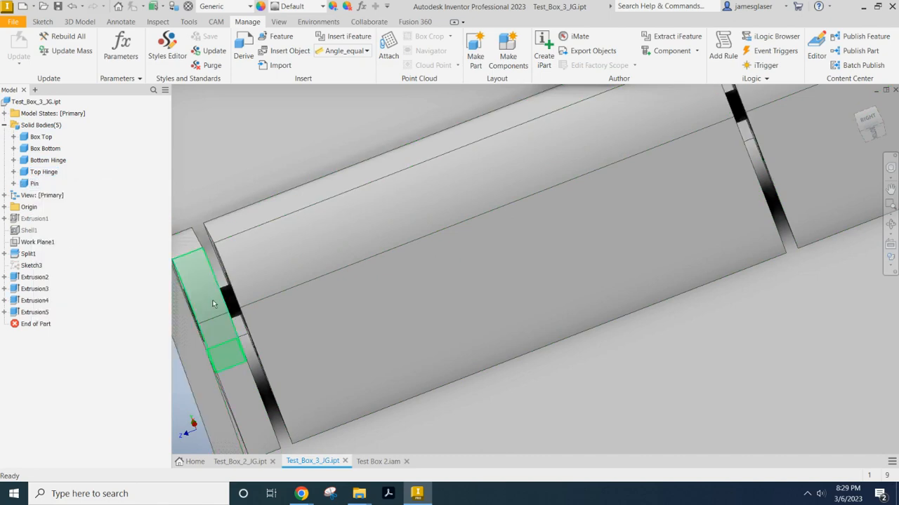
{"action": "scroll", "coordinate": [451, 245], "scroll_direction": "down", "scroll_amount": 3}
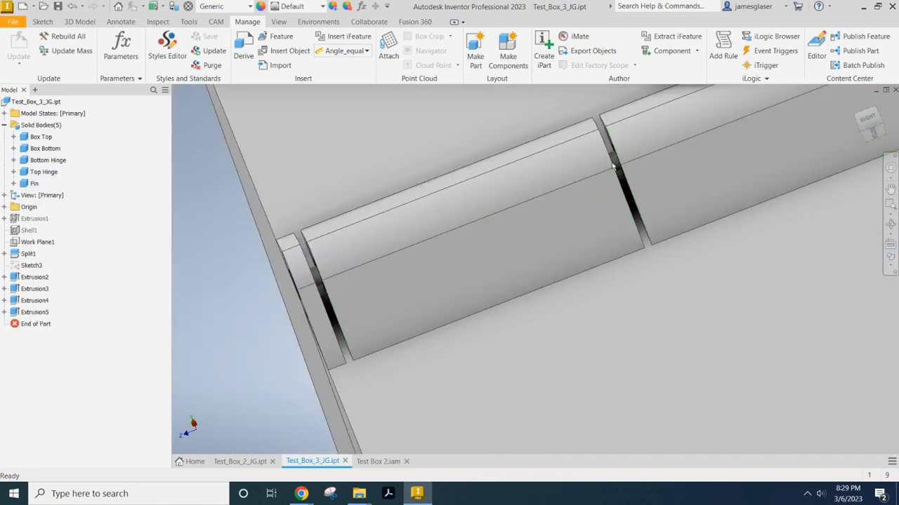
{"action": "scroll", "coordinate": [737, 160], "scroll_direction": "down", "scroll_amount": 2}
{"action": "middle_click_drag", "start_coordinate": [756, 156], "coordinate": [468, 278]}
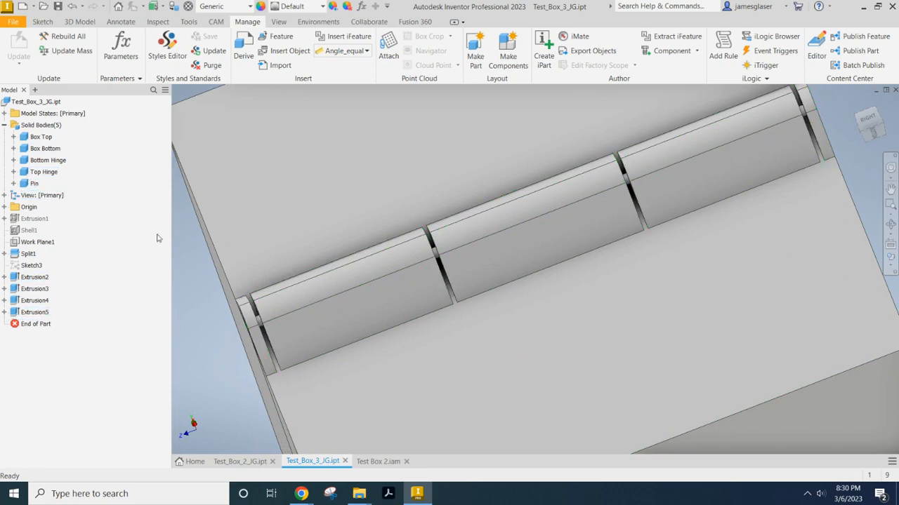
{"action": "middle_click_drag", "start_coordinate": [317, 201], "coordinate": [473, 146], "text": "shift"}
{"action": "scroll", "coordinate": [456, 226], "scroll_direction": "down", "scroll_amount": 3}
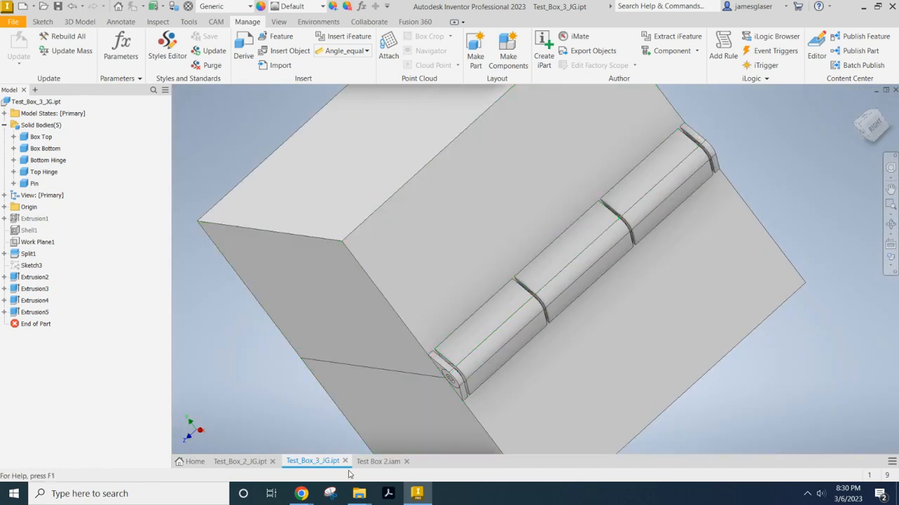
Review the completed hinge in Test_Box_2_JG.ipt and Test Box 2.iam, and return to Test_Box_3_JG.ipt.
{"action": "left_click", "coordinate": [242, 461]}
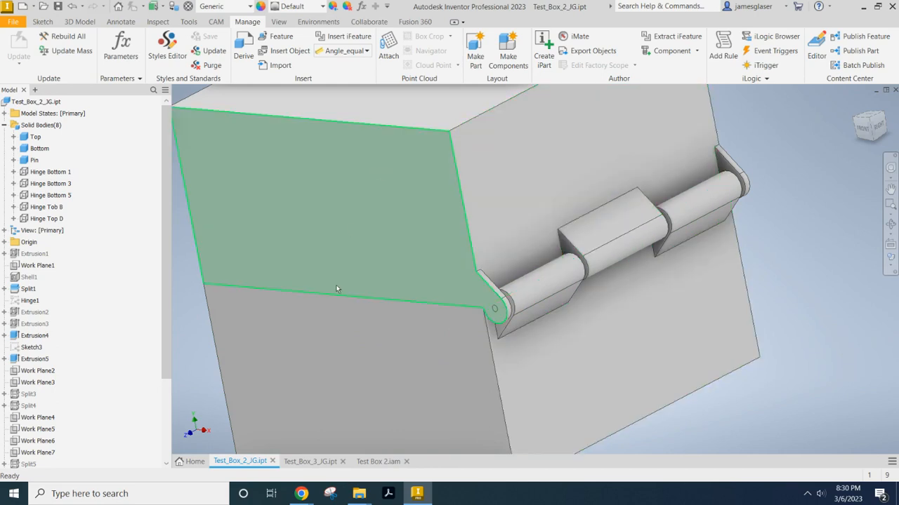
{"action": "left_click", "coordinate": [378, 463]}
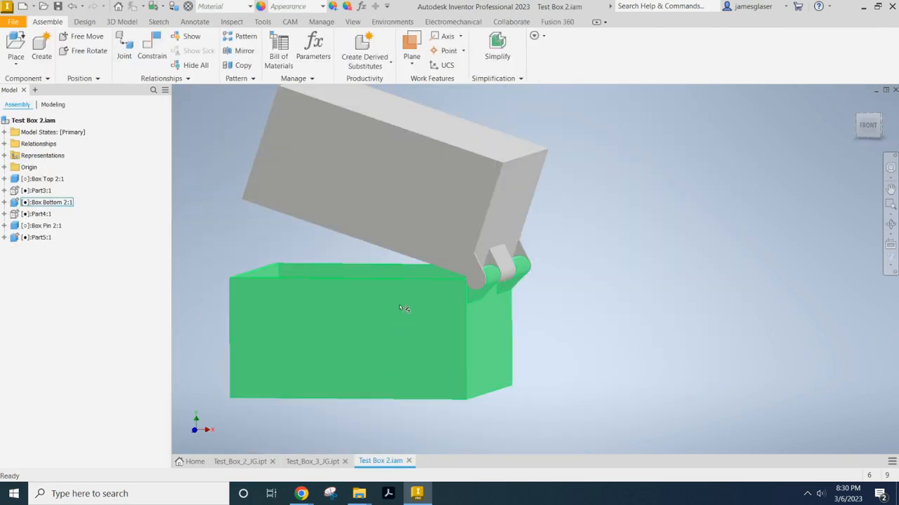
{"action": "left_click", "coordinate": [305, 463]}
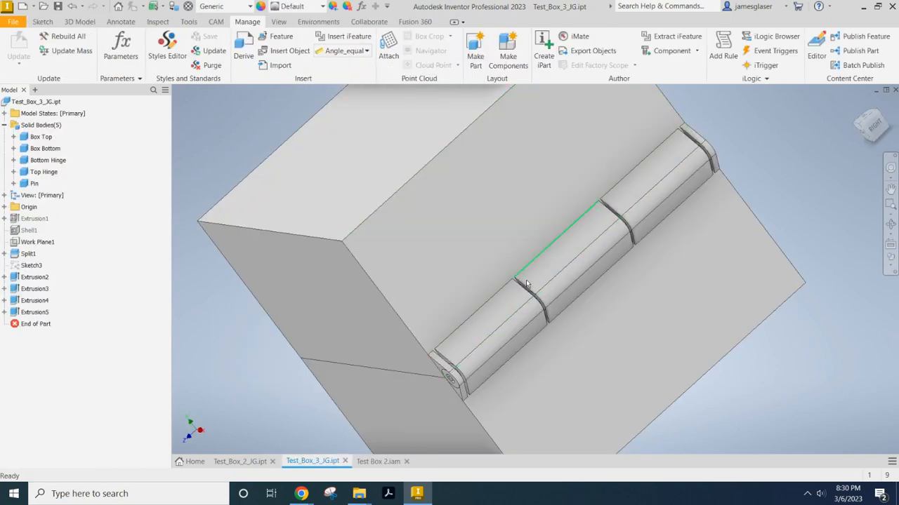
Examine the box faces and hinge segments on the hinge side, including from the upright Right view.
{"action": "left_click", "coordinate": [463, 312]}
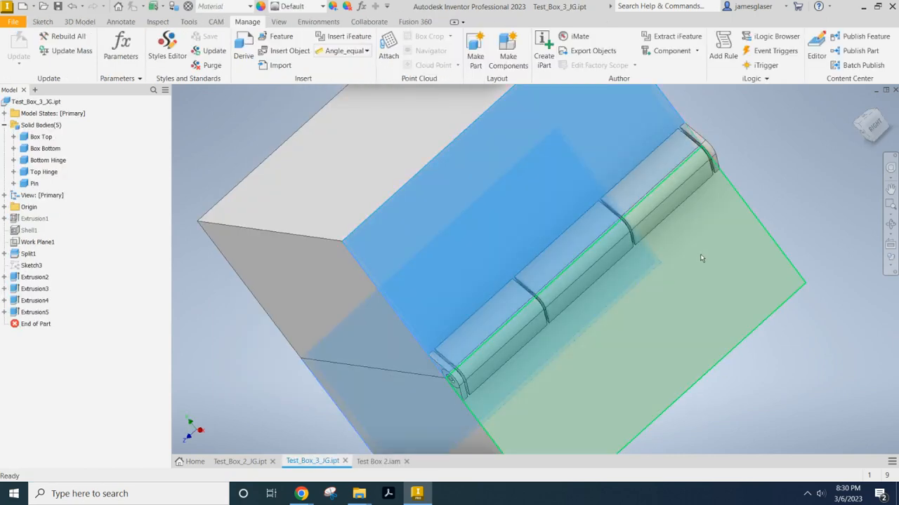
{"action": "key", "text": "Escape"}
{"action": "middle_click_drag", "start_coordinate": [805, 370], "coordinate": [771, 273]}
{"action": "middle_click_drag", "start_coordinate": [652, 286], "coordinate": [631, 276], "text": "shift"}
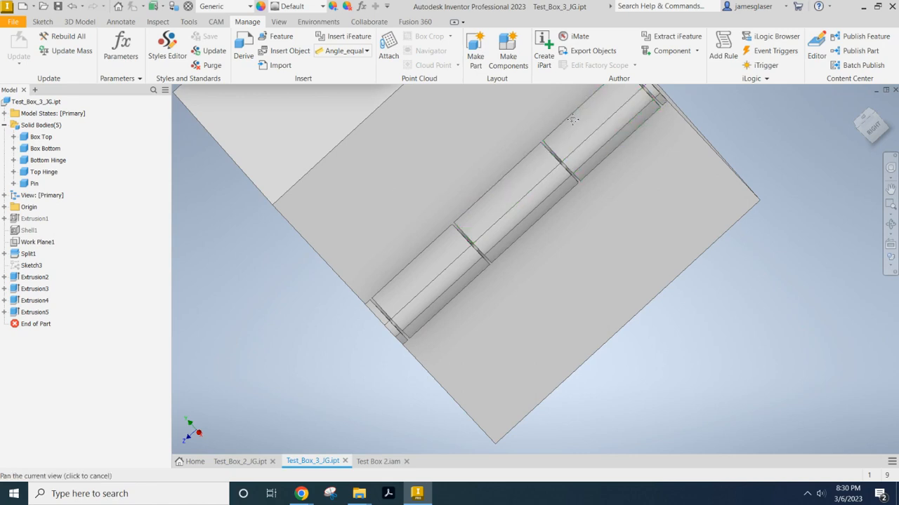
{"action": "middle_click_drag", "start_coordinate": [591, 114], "coordinate": [526, 185]}
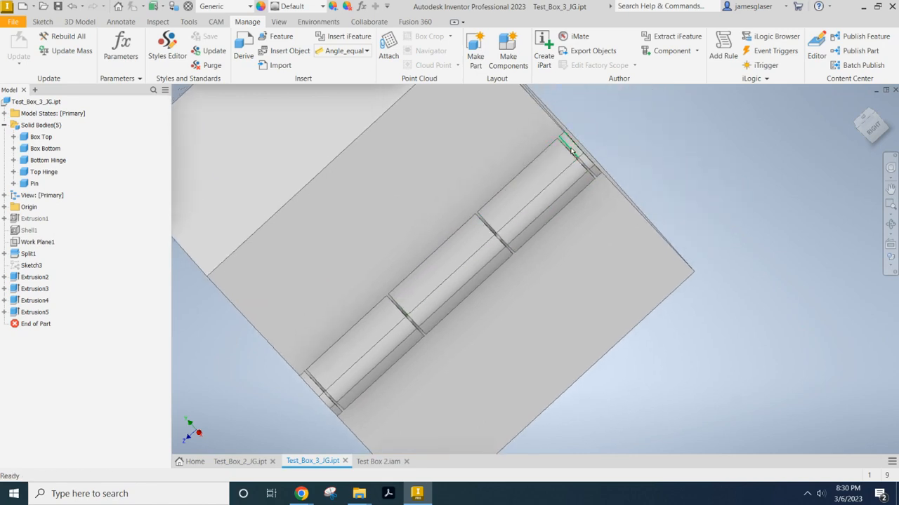
{"action": "left_click", "coordinate": [876, 133]}
{"action": "left_click", "coordinate": [890, 112]}
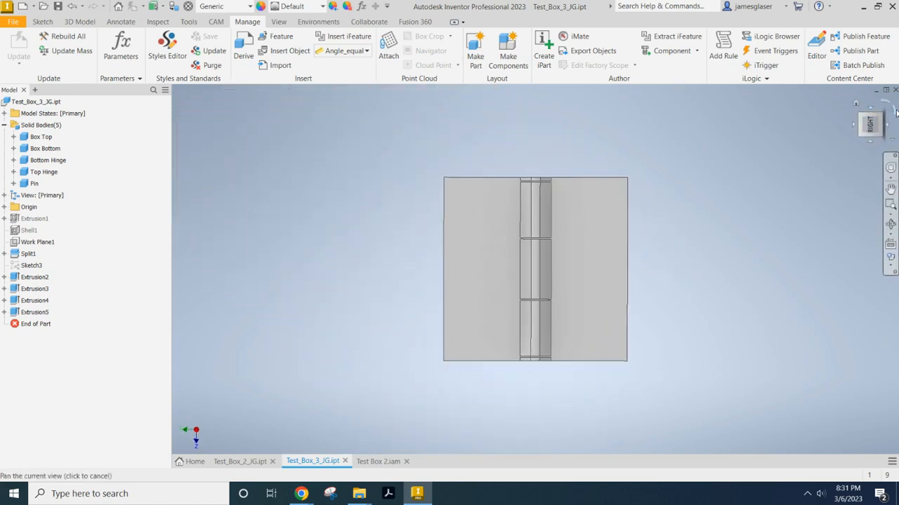
{"action": "scroll", "coordinate": [497, 265], "scroll_direction": "down", "scroll_amount": 3}
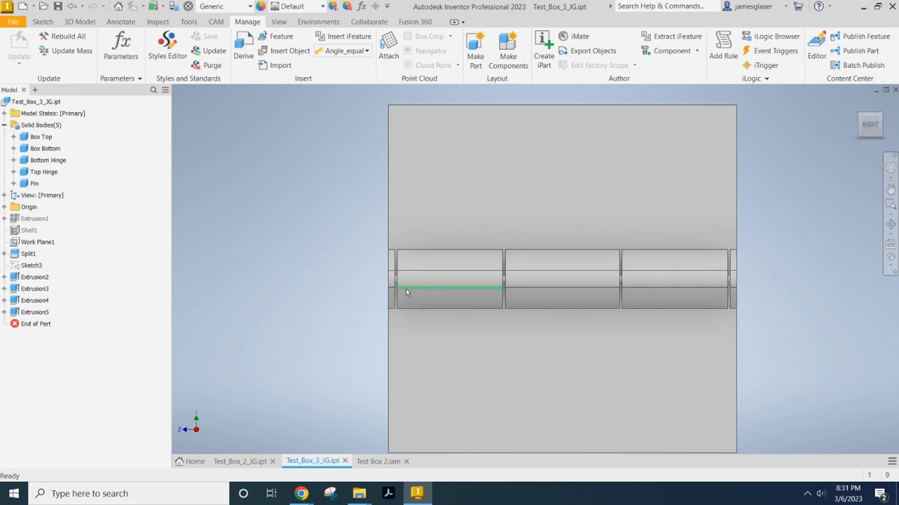
{"action": "middle_click_drag", "start_coordinate": [341, 355], "coordinate": [361, 354], "text": "shift"}
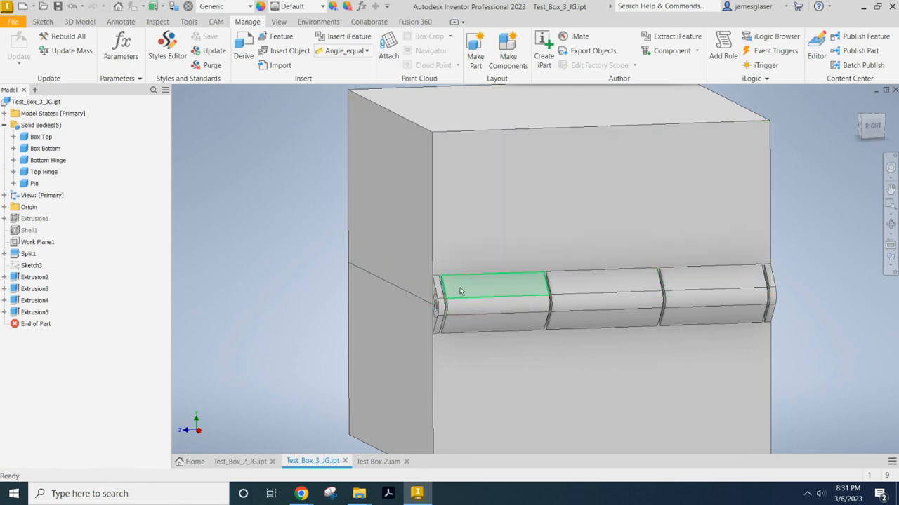
{"action": "left_click", "coordinate": [495, 287]}
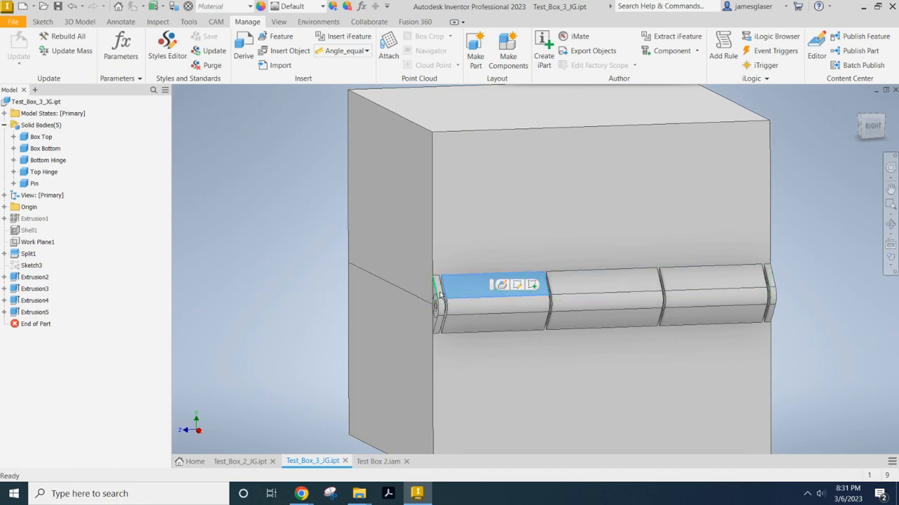
{"action": "key", "text": "Escape"}
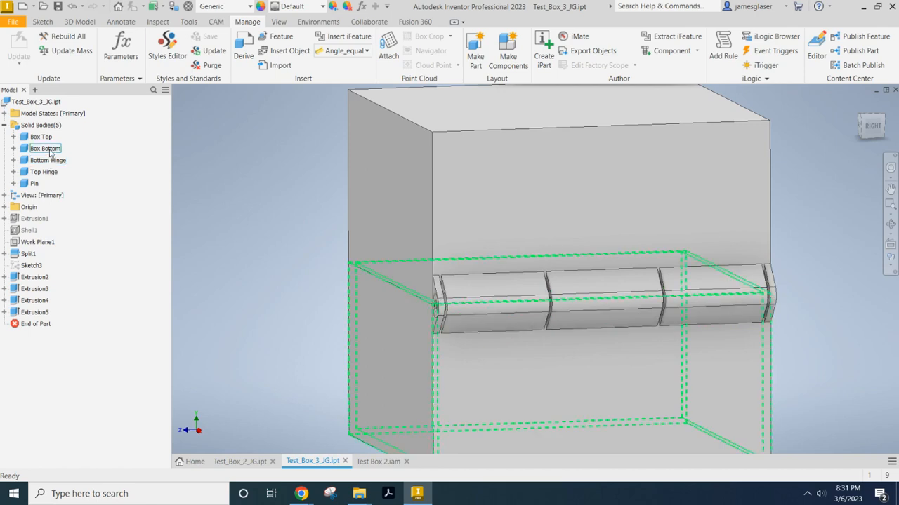
{"action": "left_click", "coordinate": [75, 22]}
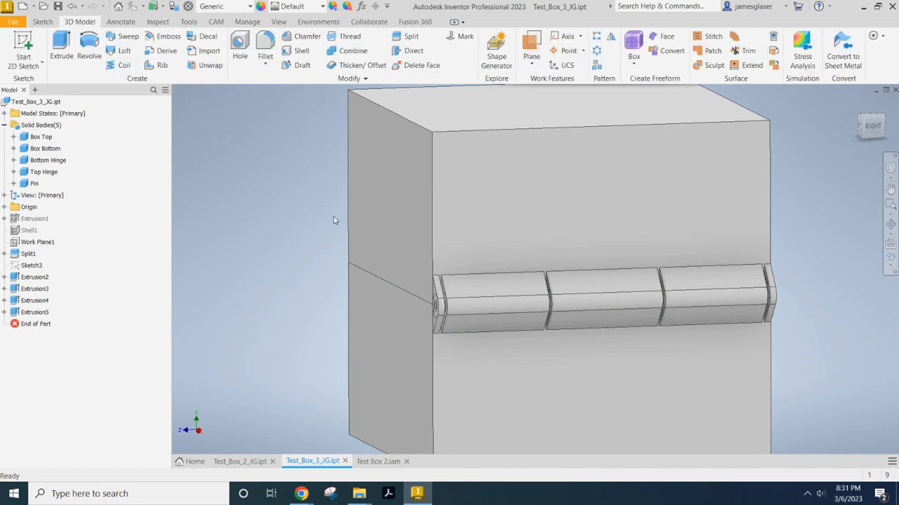
{"action": "left_click", "coordinate": [411, 38]}
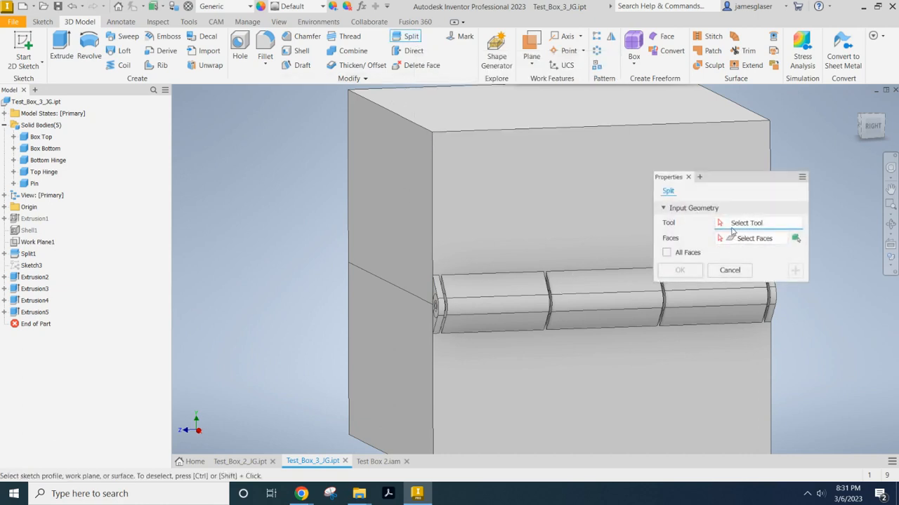
{"action": "scroll", "coordinate": [554, 295], "scroll_direction": "up", "scroll_amount": 2}
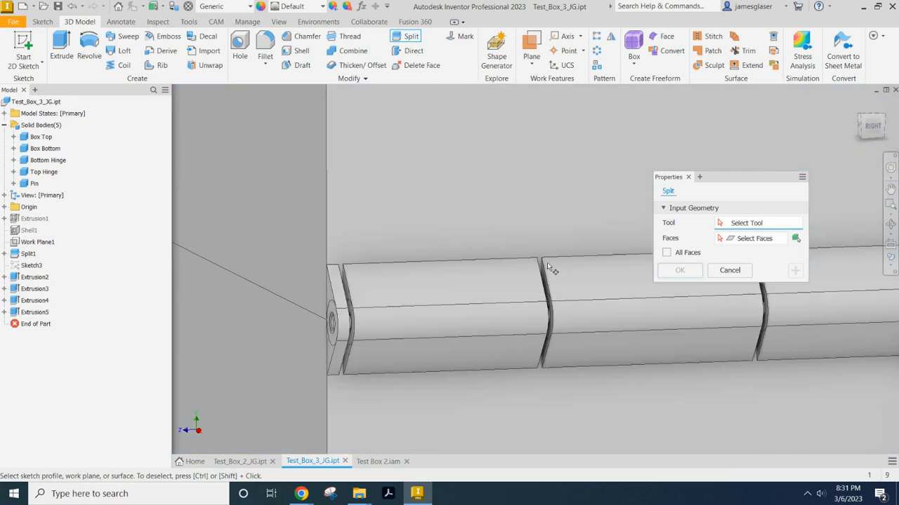
{"action": "left_click", "coordinate": [730, 271]}
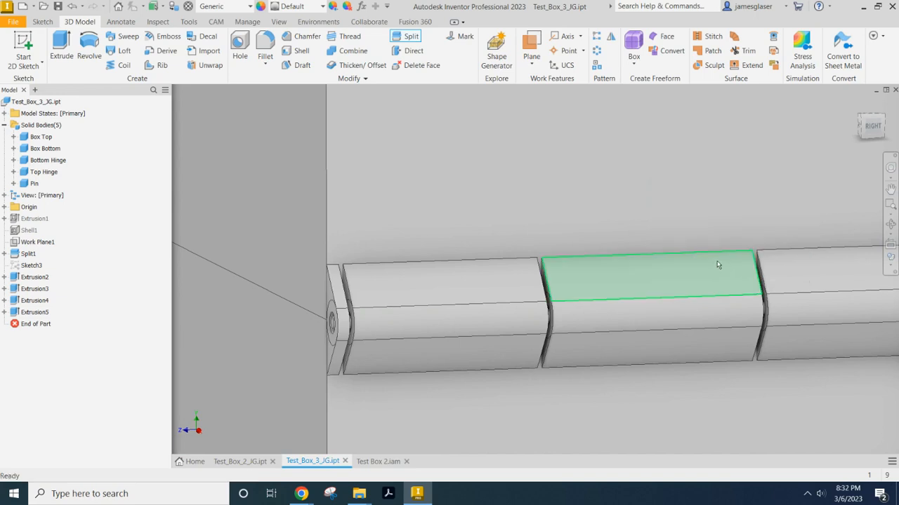
Create a work plane parallel to the Box Bottom's end face through the corner of the small hinge end piece at the far gap.
{"action": "scroll", "coordinate": [411, 167], "scroll_direction": "down", "scroll_amount": 2}
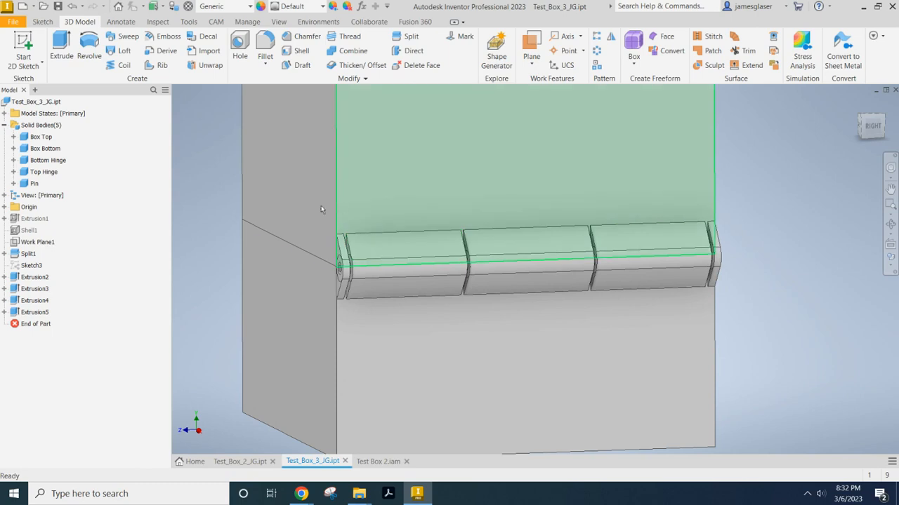
{"action": "middle_click_drag", "start_coordinate": [235, 175], "coordinate": [221, 179], "text": "shift"}
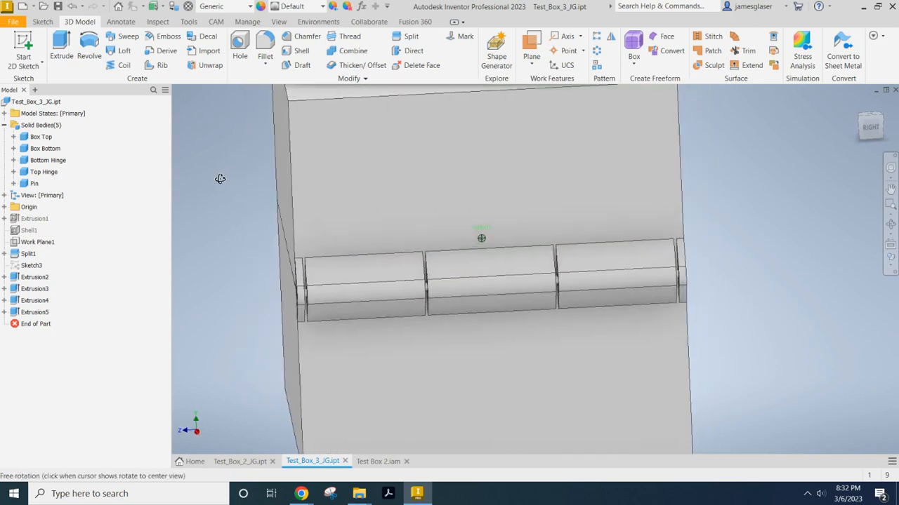
{"action": "left_click", "coordinate": [532, 66]}
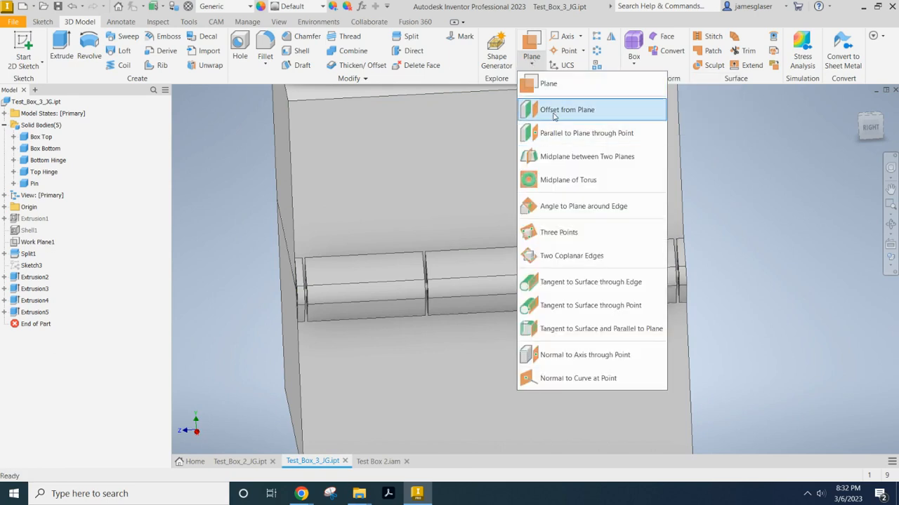
{"action": "left_click", "coordinate": [556, 133]}
{"action": "middle_click_drag", "start_coordinate": [241, 183], "coordinate": [302, 172]}
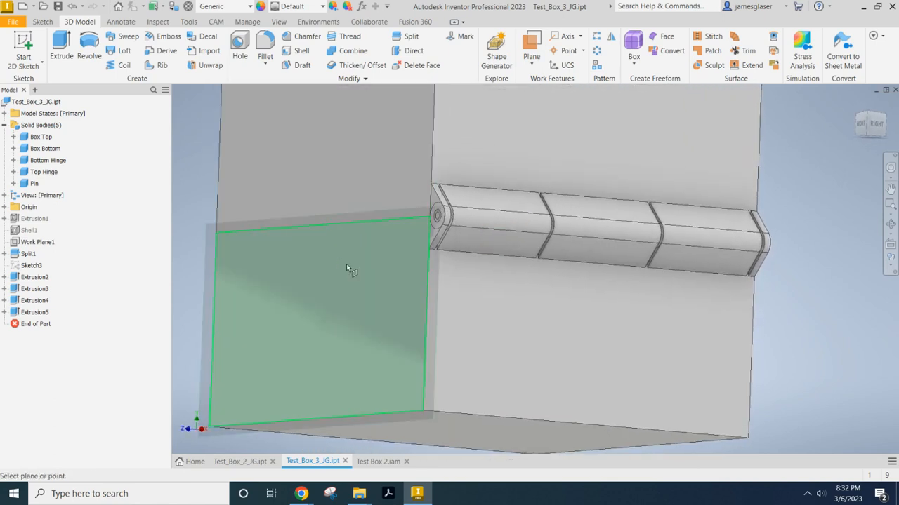
{"action": "left_click", "coordinate": [382, 254]}
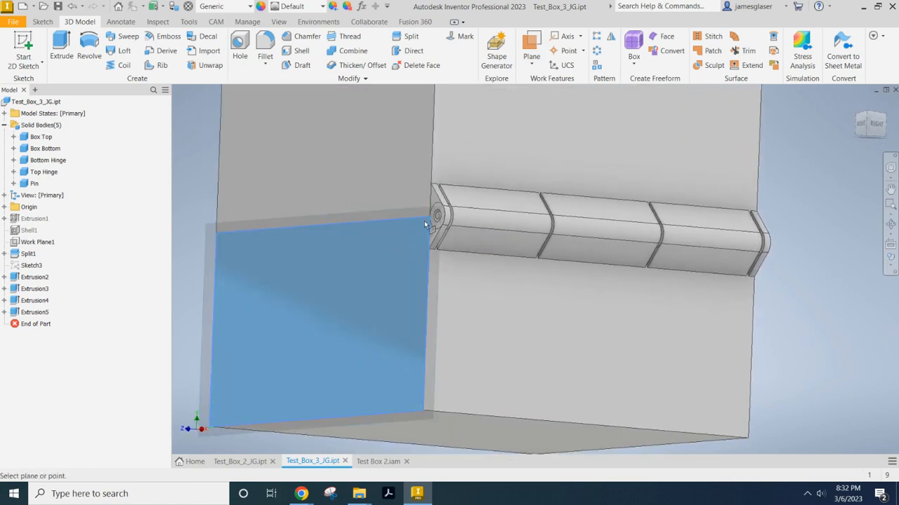
{"action": "scroll", "coordinate": [811, 203], "scroll_direction": "up", "scroll_amount": 3}
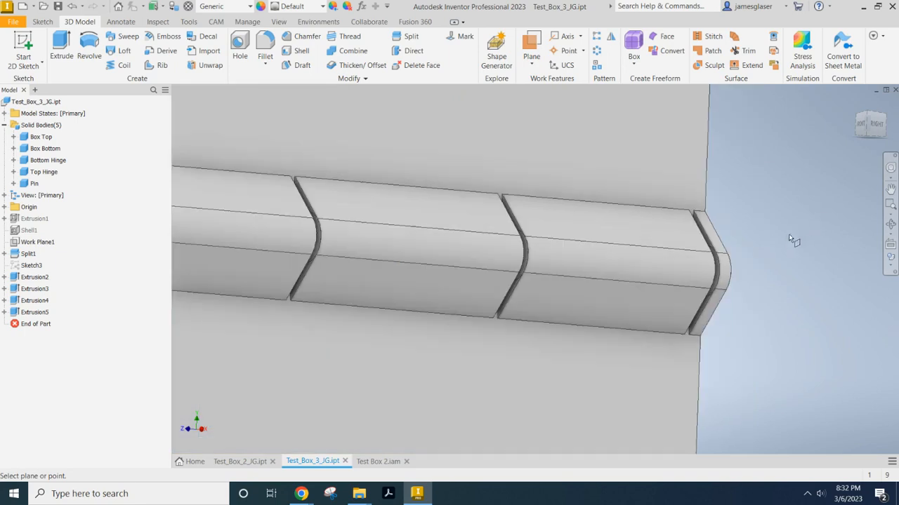
{"action": "left_click", "coordinate": [718, 254]}
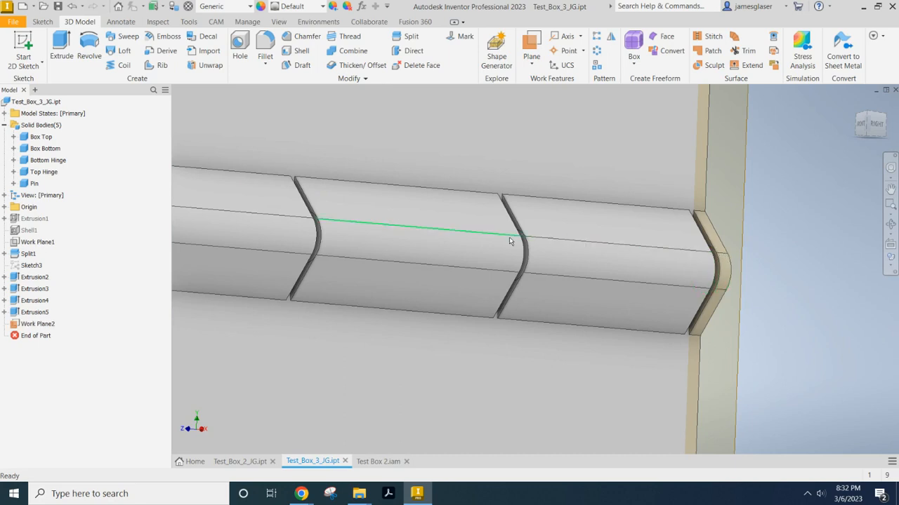
Create a second work plane parallel to the box's end face through the hinge segment corner at the next gap inward.
{"action": "scroll", "coordinate": [574, 229], "scroll_direction": "up", "scroll_amount": 3}
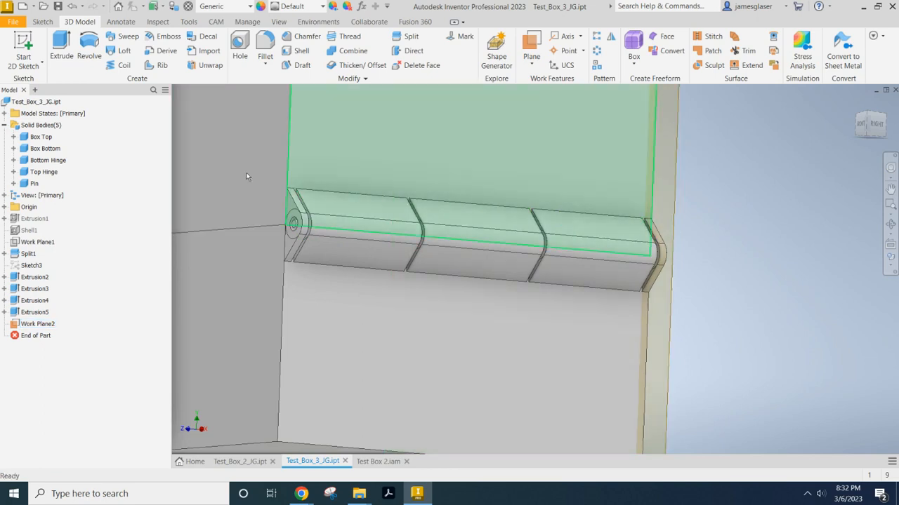
{"action": "left_click", "coordinate": [531, 60]}
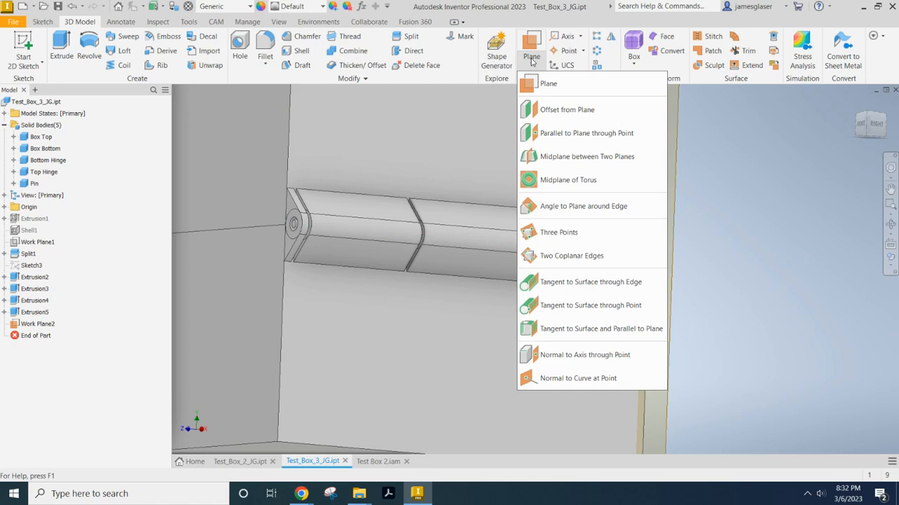
{"action": "left_click", "coordinate": [551, 109]}
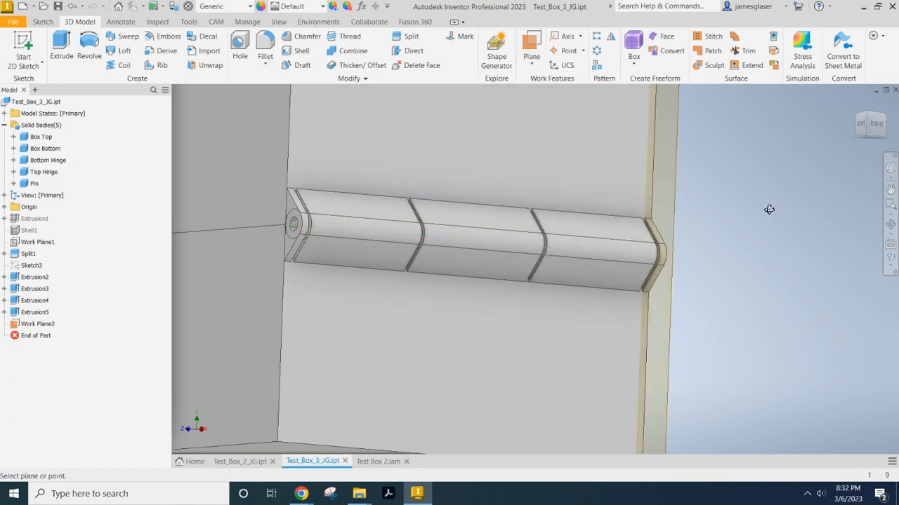
{"action": "middle_click_drag", "start_coordinate": [769, 210], "coordinate": [690, 214], "text": "shift"}
{"action": "scroll", "coordinate": [319, 267], "scroll_direction": "down", "scroll_amount": 3}
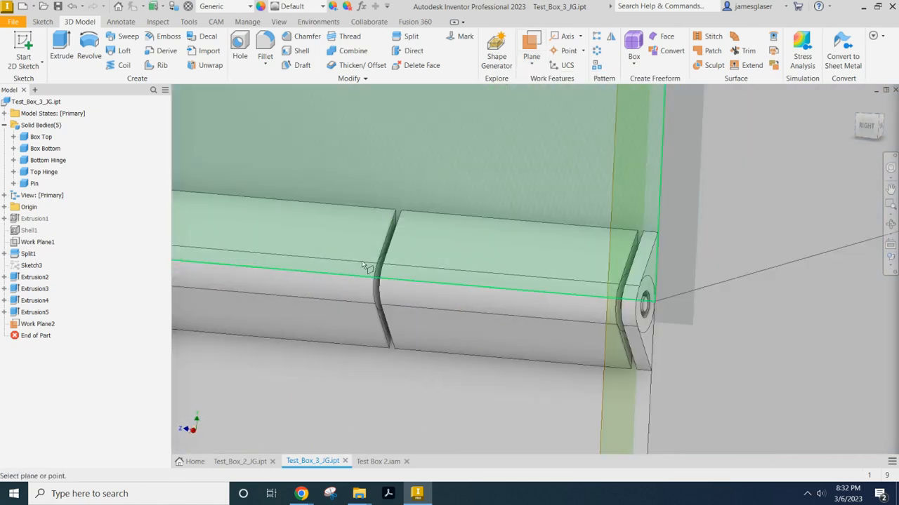
{"action": "left_click", "coordinate": [377, 264]}
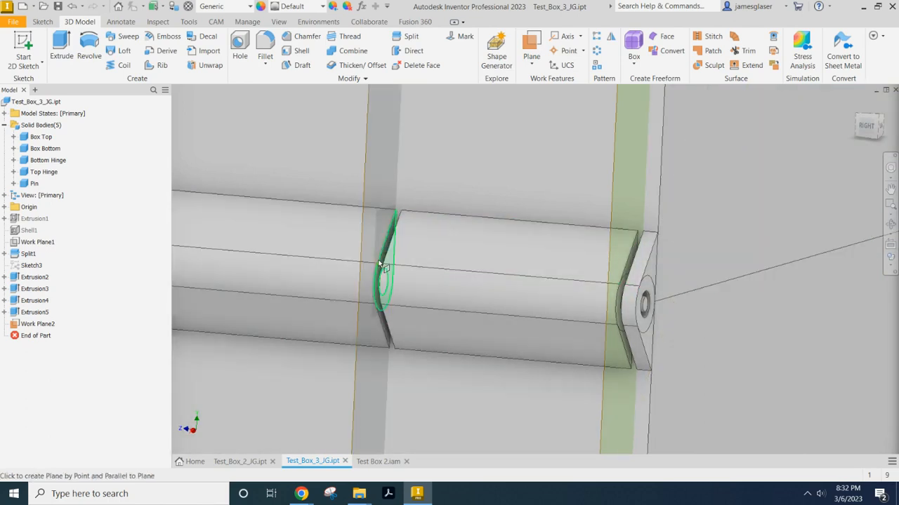
{"action": "left_click", "coordinate": [379, 265]}
Create a third work plane parallel to the Box Bottom's end face through the middle segment's corner at the remaining inner gap.
{"action": "scroll", "coordinate": [695, 267], "scroll_direction": "up", "scroll_amount": 2}
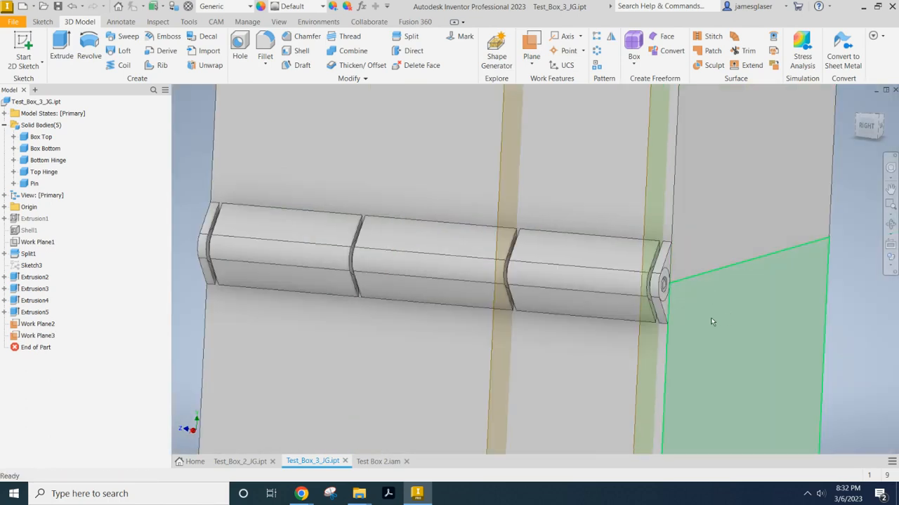
{"action": "middle_click_drag", "start_coordinate": [193, 133], "coordinate": [231, 141], "text": "shift"}
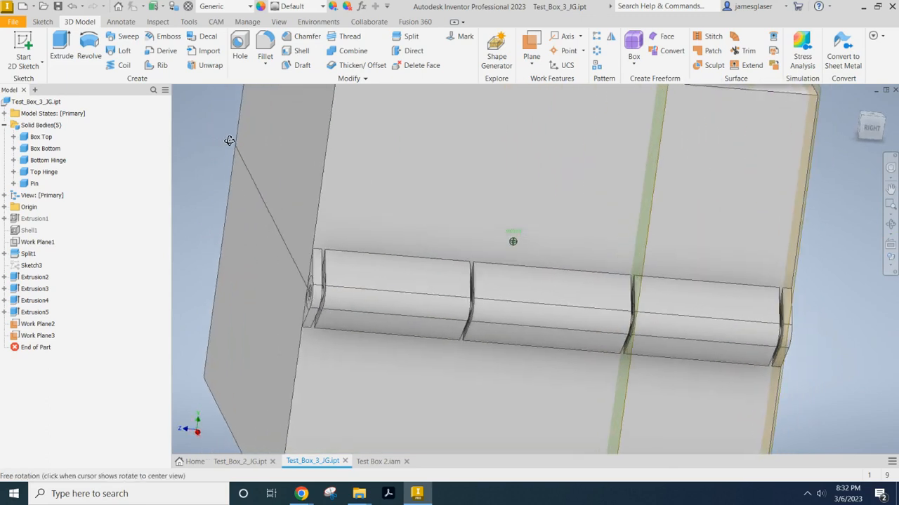
{"action": "left_click", "coordinate": [531, 65]}
{"action": "left_click", "coordinate": [572, 141]}
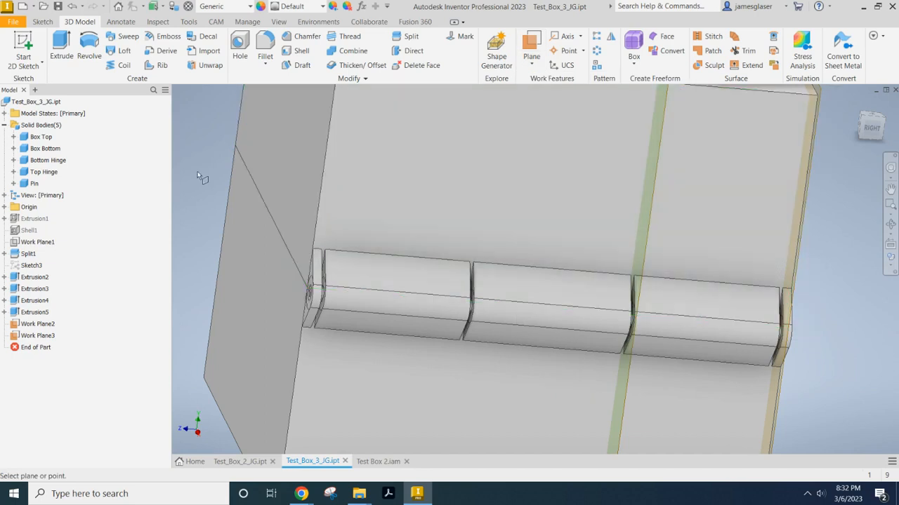
{"action": "middle_click_drag", "start_coordinate": [197, 171], "coordinate": [223, 167], "text": "shift"}
{"action": "left_click", "coordinate": [274, 319]}
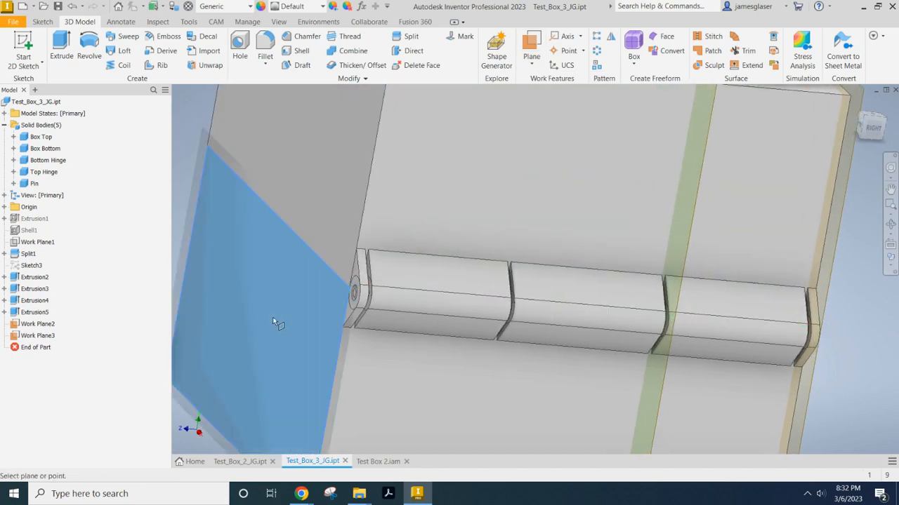
{"action": "scroll", "coordinate": [523, 302], "scroll_direction": "down", "scroll_amount": 3}
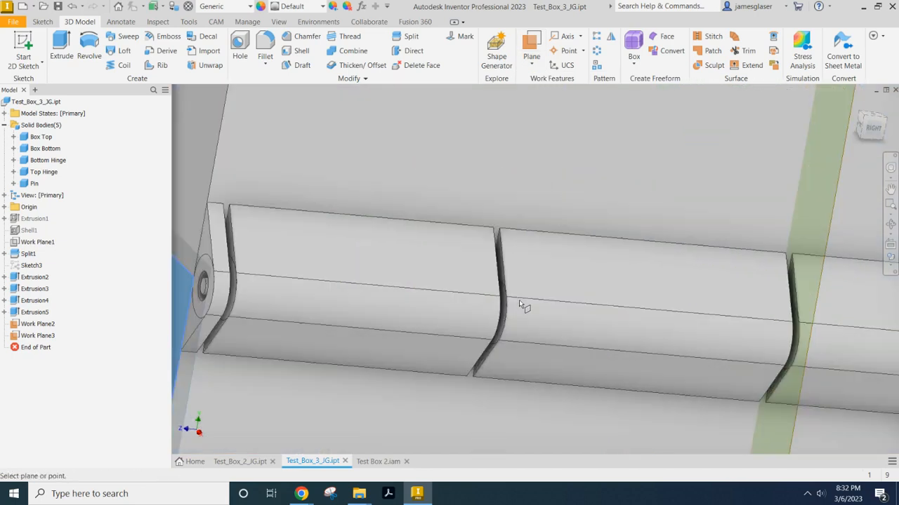
{"action": "mouse_move", "coordinate": [588, 293]}
{"action": "middle_mouse_down", "text": "shift"}
{"action": "mouse_move", "coordinate": [554, 281]}
{"action": "mouse_move", "coordinate": [595, 294]}
{"action": "middle_mouse_up", "text": "shift"}
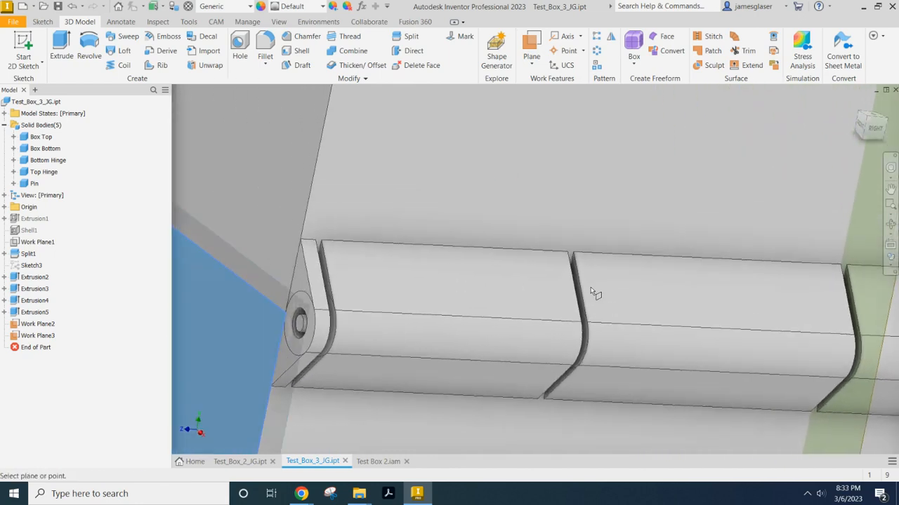
{"action": "left_click", "coordinate": [588, 325]}
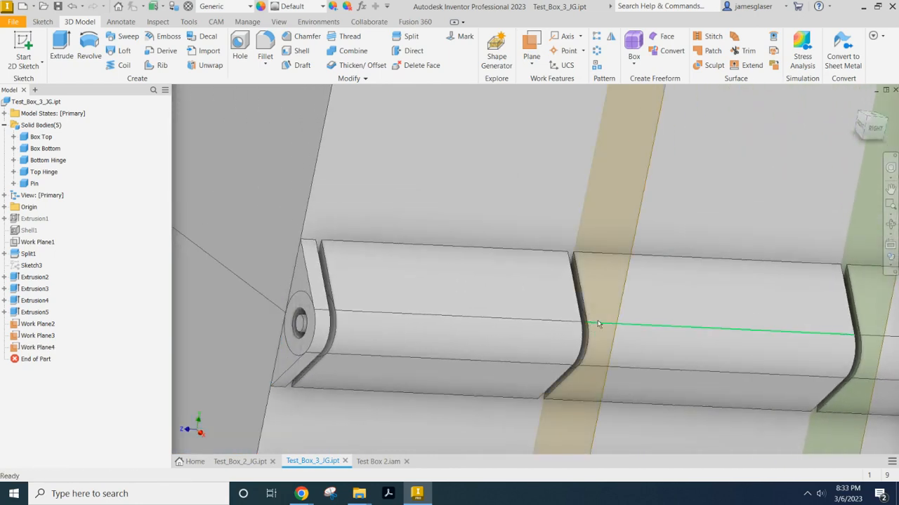
Create a fourth work plane parallel to the box's end face through the corner of the small end piece at the last hinge gap.
{"action": "scroll", "coordinate": [567, 297], "scroll_direction": "down", "scroll_amount": 4}
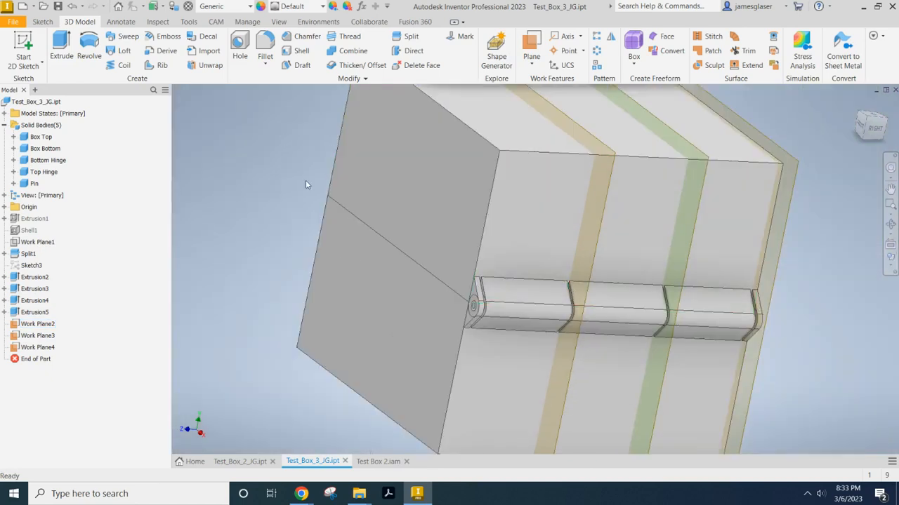
{"action": "scroll", "coordinate": [304, 181], "scroll_direction": "down", "scroll_amount": 2}
{"action": "middle_click_drag", "start_coordinate": [305, 181], "coordinate": [296, 184], "text": "shift"}
{"action": "left_click", "coordinate": [531, 63]}
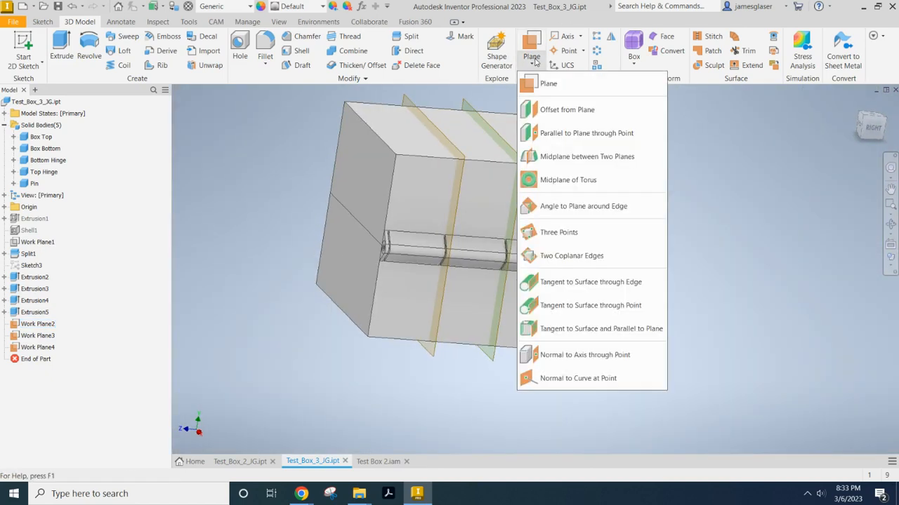
{"action": "left_click", "coordinate": [554, 134]}
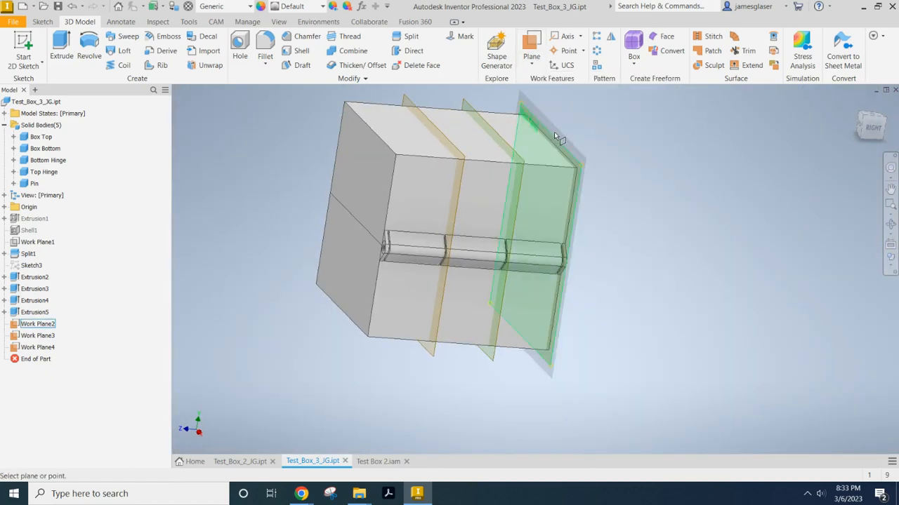
{"action": "left_click", "coordinate": [358, 262]}
{"action": "middle_click_drag", "start_coordinate": [745, 246], "coordinate": [684, 241], "text": "shift"}
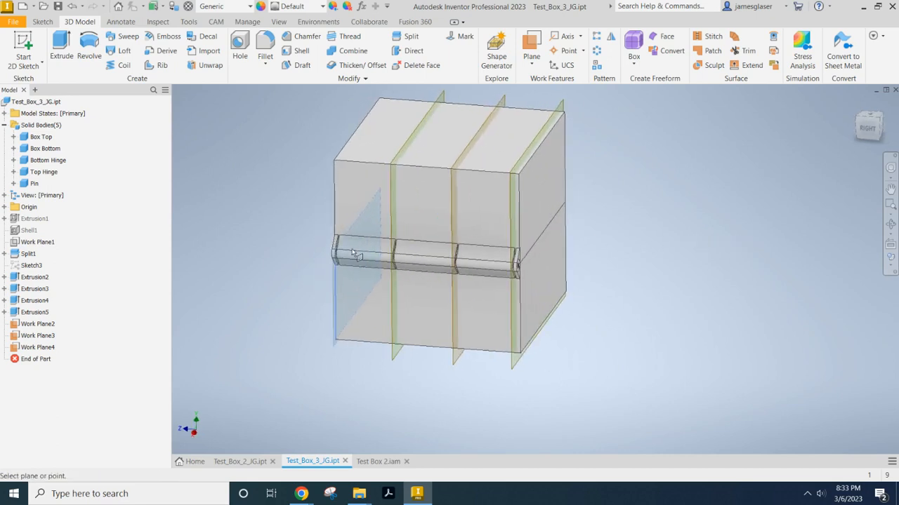
{"action": "scroll", "coordinate": [342, 253], "scroll_direction": "up", "scroll_amount": 5}
{"action": "scroll", "coordinate": [342, 251], "scroll_direction": "up", "scroll_amount": 5}
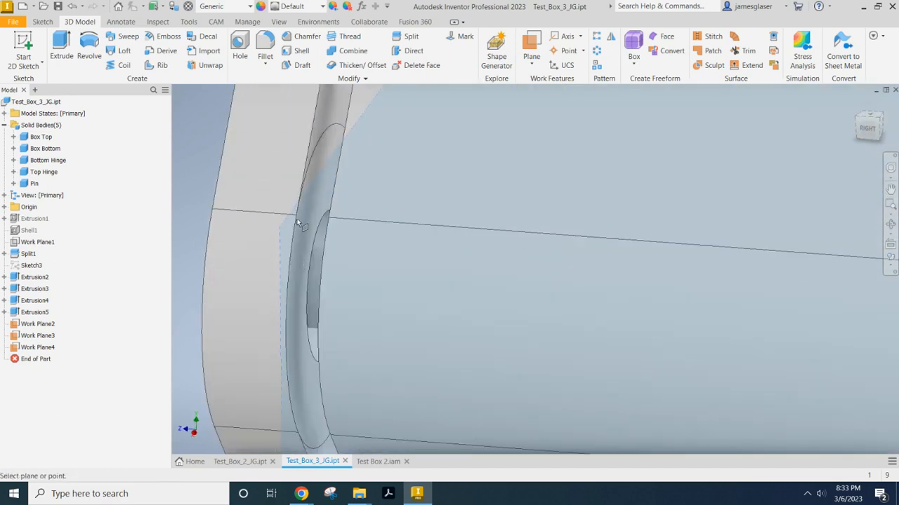
{"action": "left_click", "coordinate": [298, 223]}
Hide the Bottom Hinge solid body so only the Top Hinge and Pin show on the hinge side.
{"action": "scroll", "coordinate": [296, 215], "scroll_direction": "down", "scroll_amount": 5}
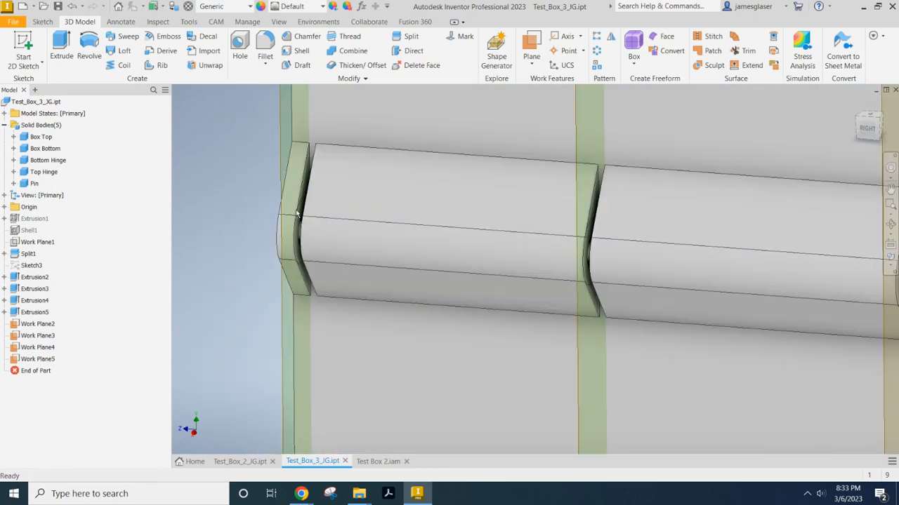
{"action": "scroll", "coordinate": [296, 216], "scroll_direction": "down", "scroll_amount": 3}
{"action": "middle_click_drag", "start_coordinate": [228, 179], "coordinate": [295, 201], "text": "shift"}
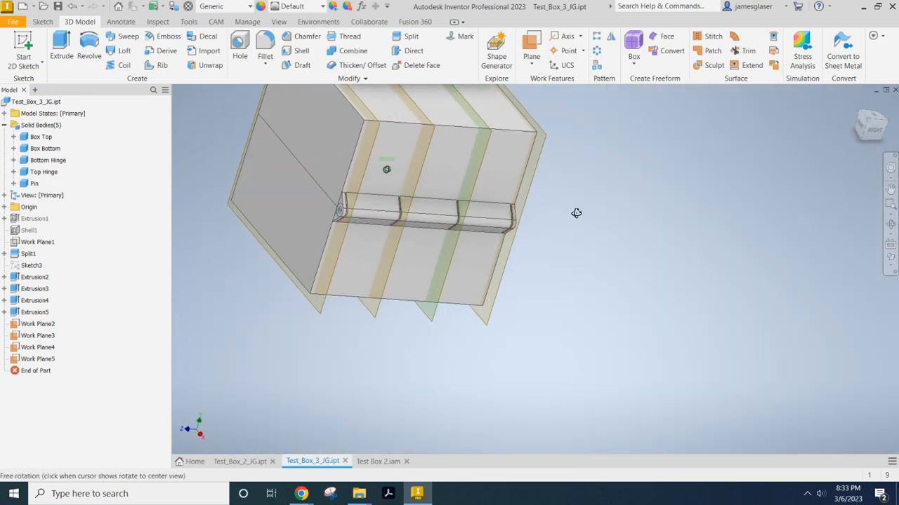
{"action": "middle_click_drag", "start_coordinate": [575, 214], "coordinate": [556, 219], "text": "shift"}
{"action": "scroll", "coordinate": [556, 219], "scroll_direction": "down", "scroll_amount": 3}
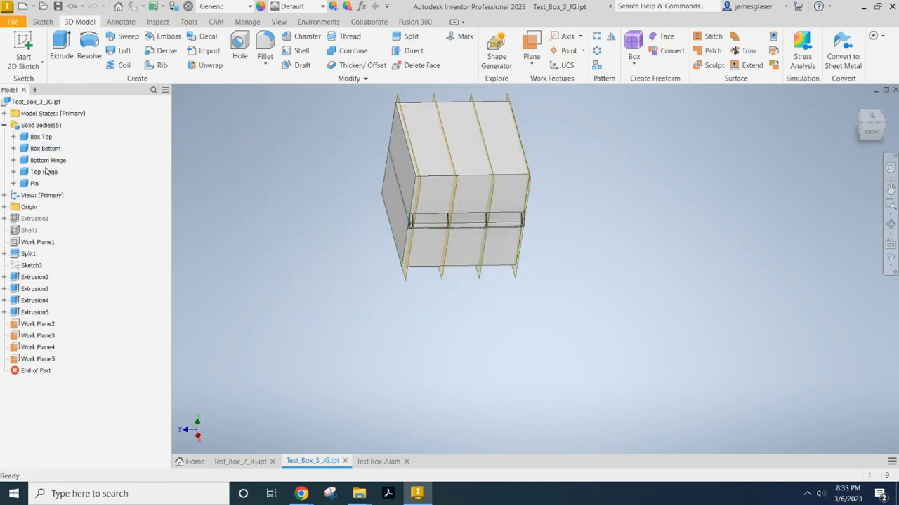
{"action": "scroll", "coordinate": [344, 170], "scroll_direction": "down", "scroll_amount": 2}
{"action": "scroll", "coordinate": [394, 181], "scroll_direction": "up", "scroll_amount": 6}
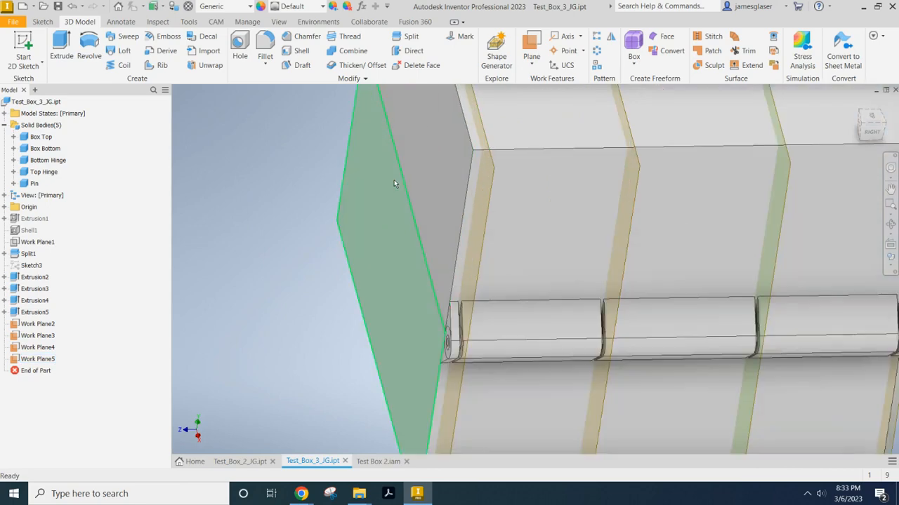
{"action": "middle_click_drag", "start_coordinate": [394, 182], "coordinate": [273, 262], "text": "shift"}
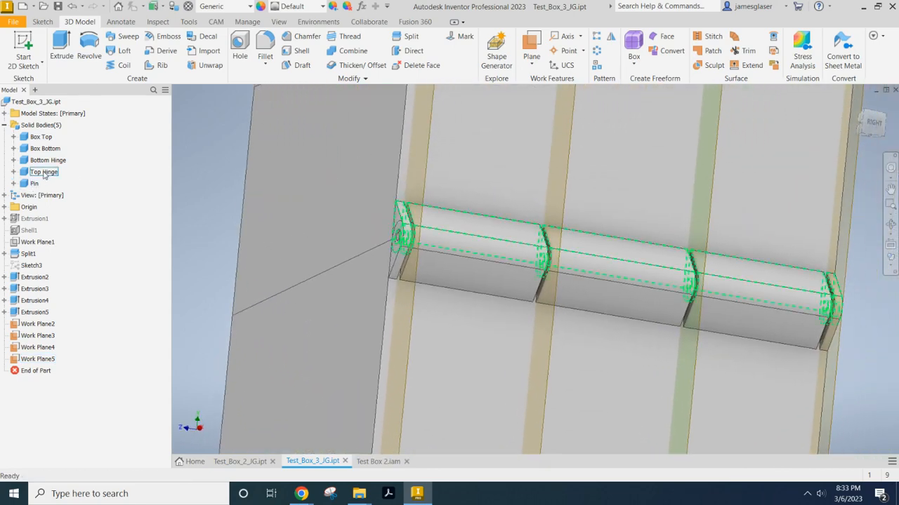
{"action": "right_click", "coordinate": [35, 160]}
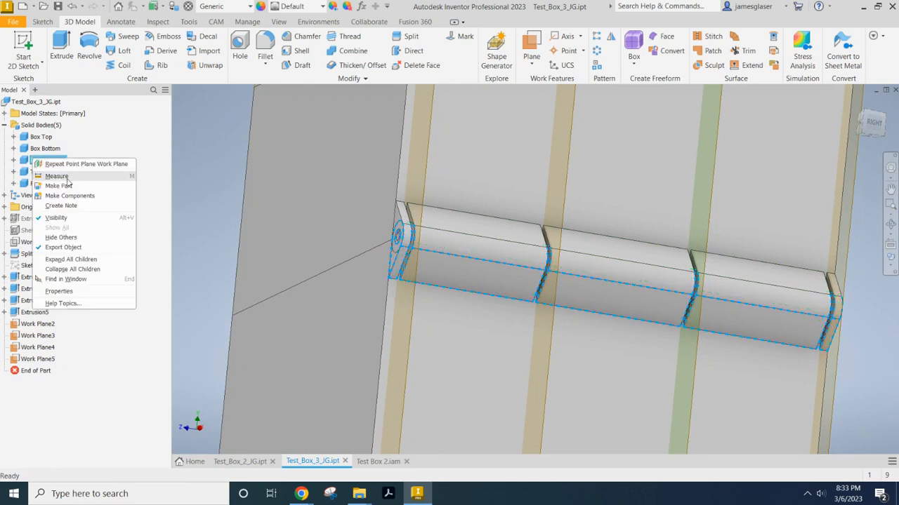
{"action": "left_click", "coordinate": [70, 219]}
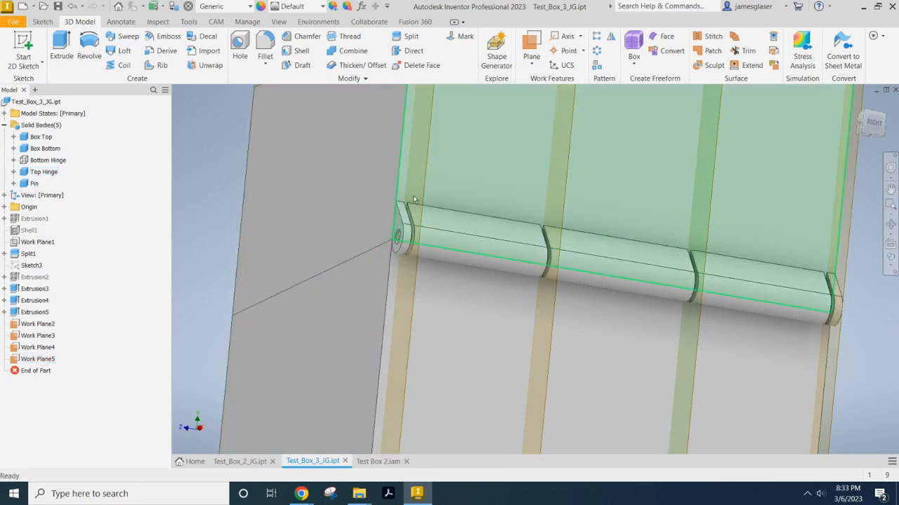
Split the Top Hinge solid body with Work Plane5 at the small end piece, keeping both sides.
{"action": "scroll", "coordinate": [270, 195], "scroll_direction": "down", "scroll_amount": 3}
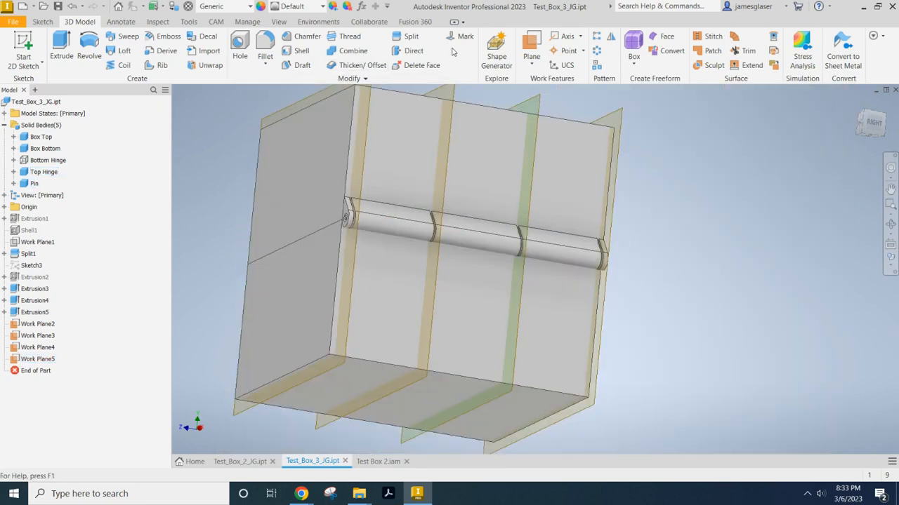
{"action": "left_click", "coordinate": [409, 39]}
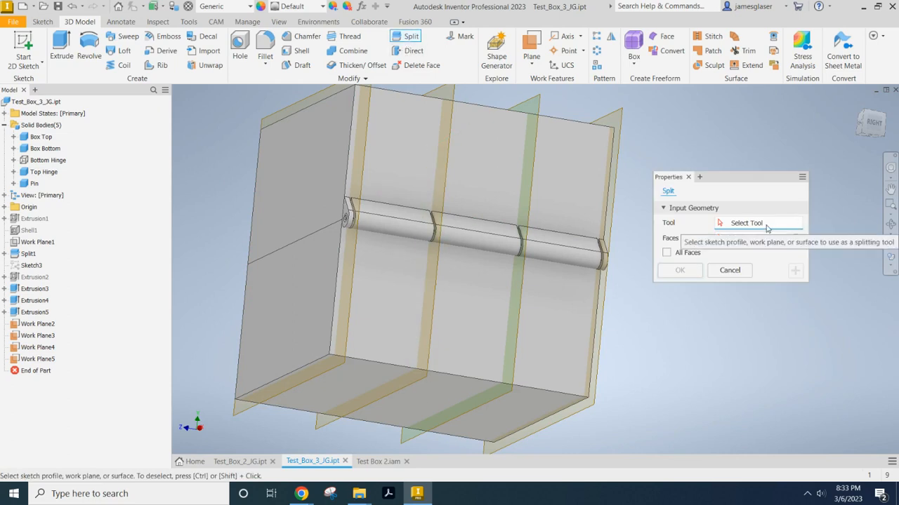
{"action": "scroll", "coordinate": [386, 99], "scroll_direction": "down", "scroll_amount": 3}
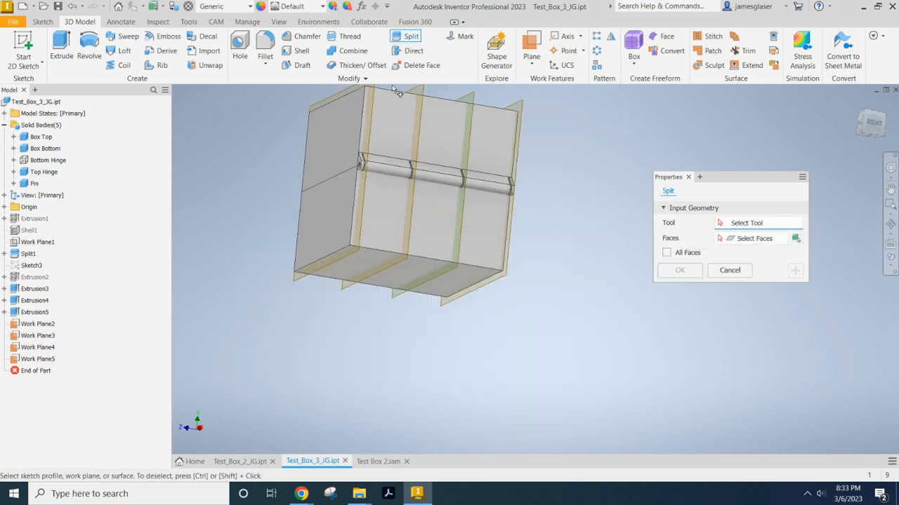
{"action": "middle_click_drag", "start_coordinate": [395, 92], "coordinate": [386, 134]}
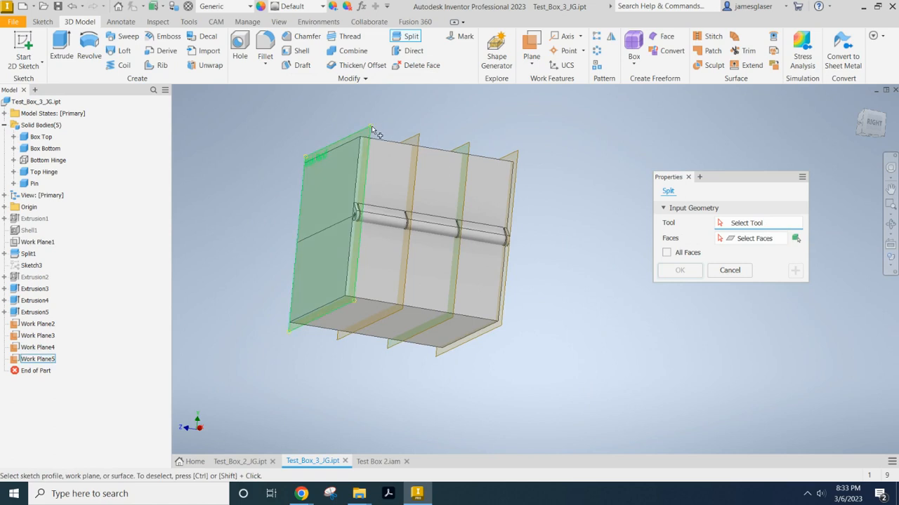
{"action": "left_click", "coordinate": [374, 132]}
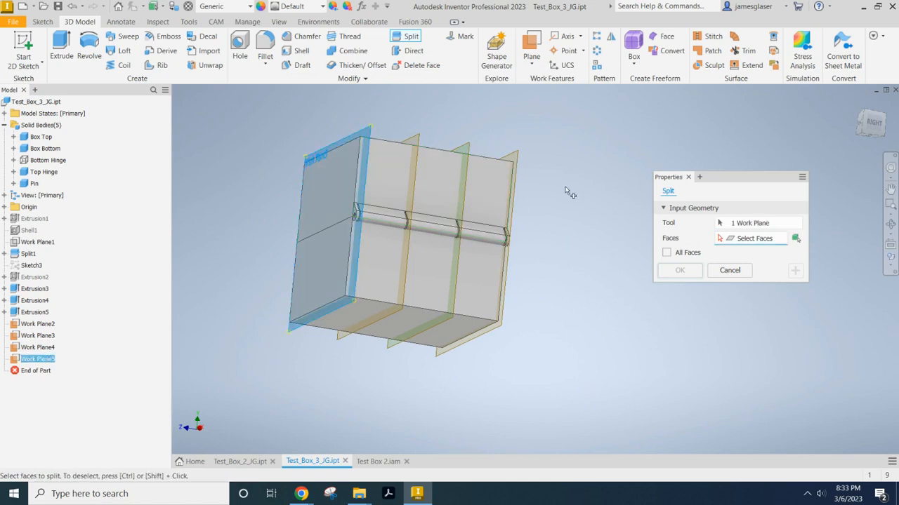
{"action": "left_click", "coordinate": [795, 240]}
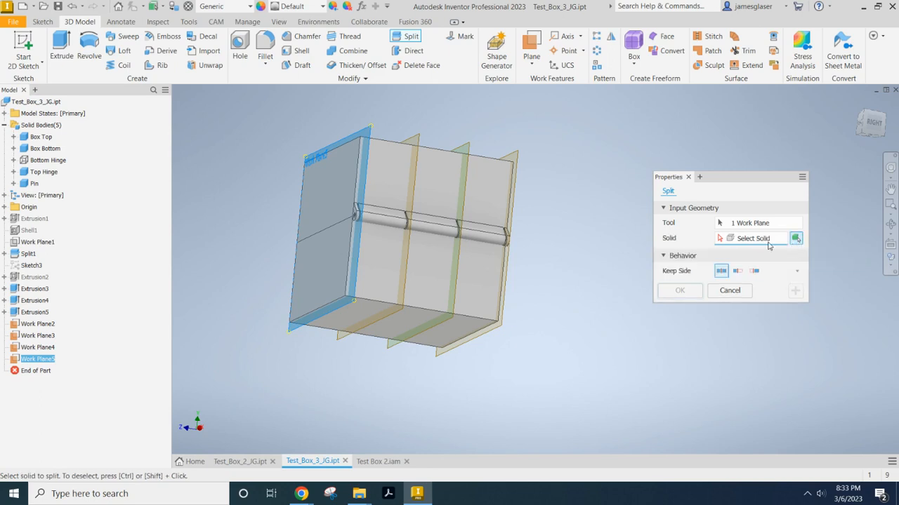
{"action": "left_click", "coordinate": [392, 220]}
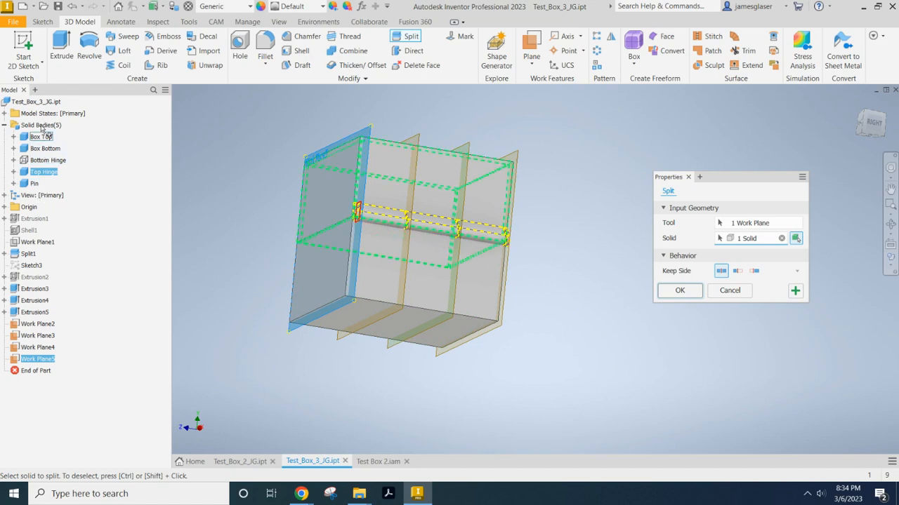
{"action": "left_click", "coordinate": [679, 291]}
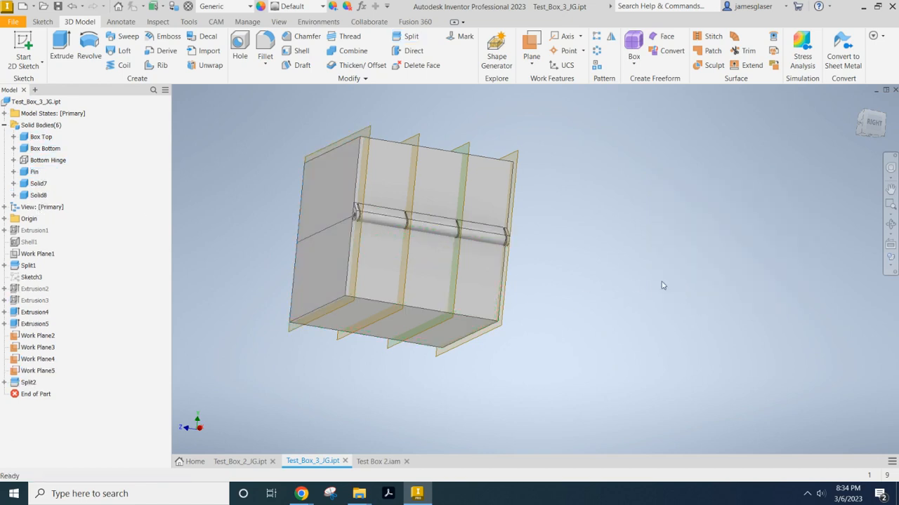
Rename the small hinge end piece cut off by Work Plane5 as Hinge Top 1.
{"action": "left_click", "coordinate": [38, 185]}
{"action": "right_click", "coordinate": [38, 187]}
{"action": "left_click", "coordinate": [127, 175]}
{"action": "left_click", "coordinate": [40, 183]}
{"action": "type", "text": "Hinge Top 1"}
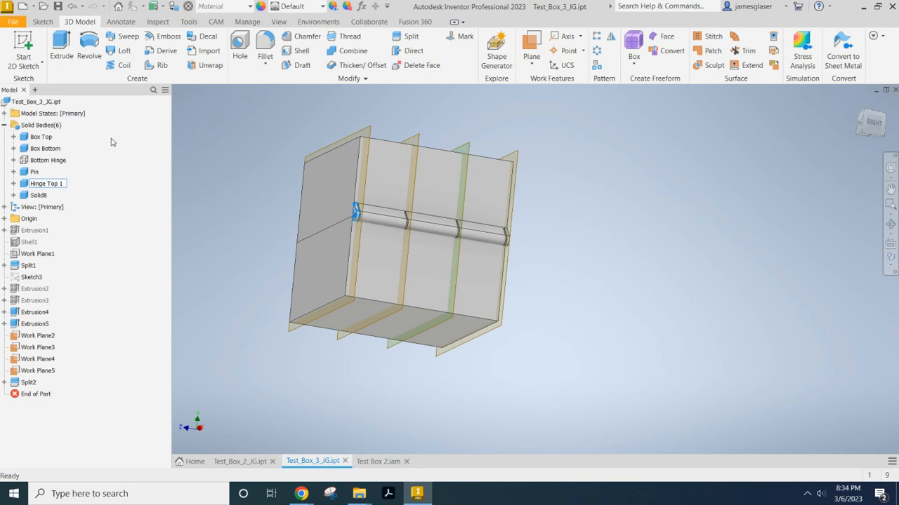
{"action": "double_click", "coordinate": [44, 196]}
{"action": "left_click", "coordinate": [168, 163]}
Split the remaining long top-hinge solid with Work Plane4, keeping both sides.
{"action": "left_click", "coordinate": [411, 40]}
{"action": "left_click", "coordinate": [421, 142]}
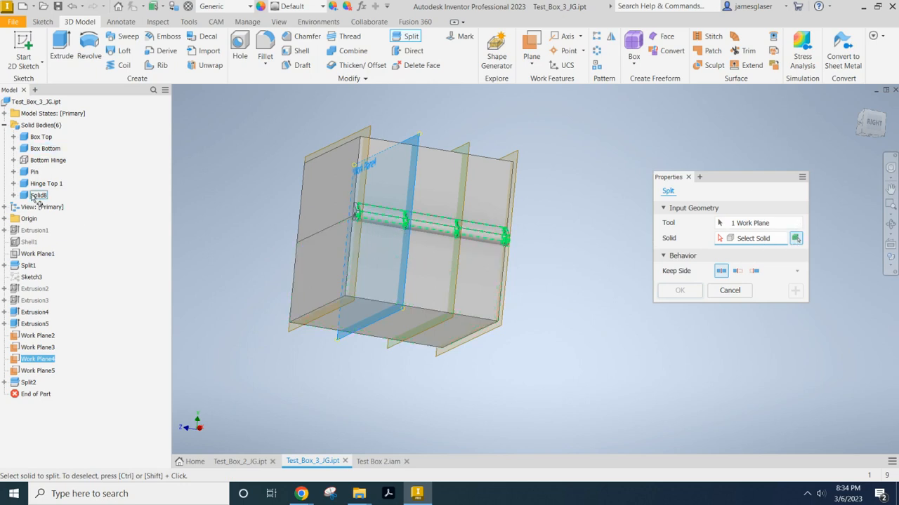
{"action": "left_click", "coordinate": [395, 222]}
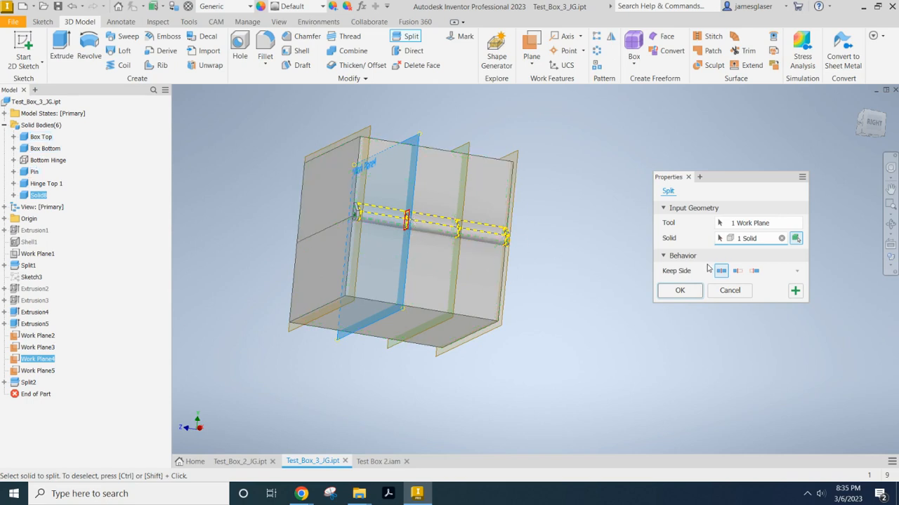
{"action": "left_click", "coordinate": [679, 291]}
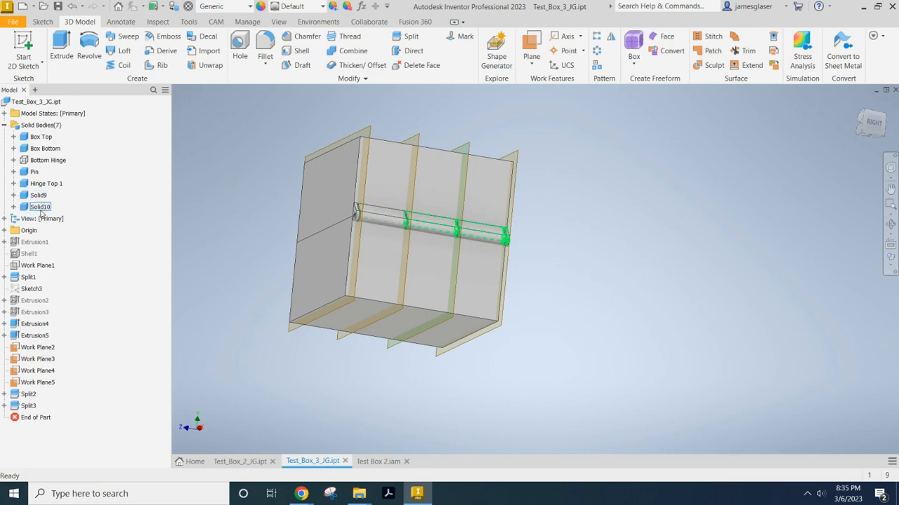
Rename the hinge segment between Work Plane5 and Work Plane4 as Hinge Top 2.
{"action": "right_click", "coordinate": [38, 197]}
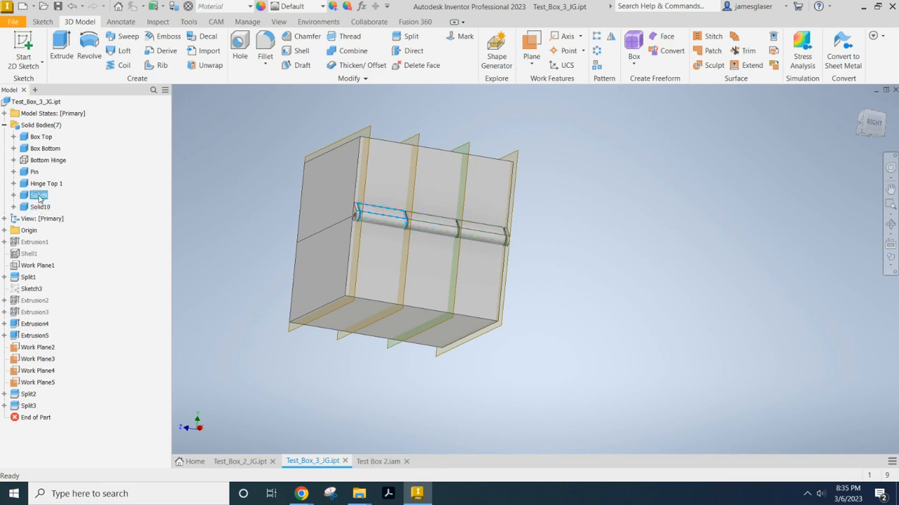
{"action": "left_click", "coordinate": [32, 198]}
{"action": "left_click", "coordinate": [34, 198]}
{"action": "type", "text": "Hinge Top 2"}
{"action": "key", "text": "Return"}
Split the rest of the top hinge with Work Plane3, keeping both sides.
{"action": "left_click", "coordinate": [410, 39]}
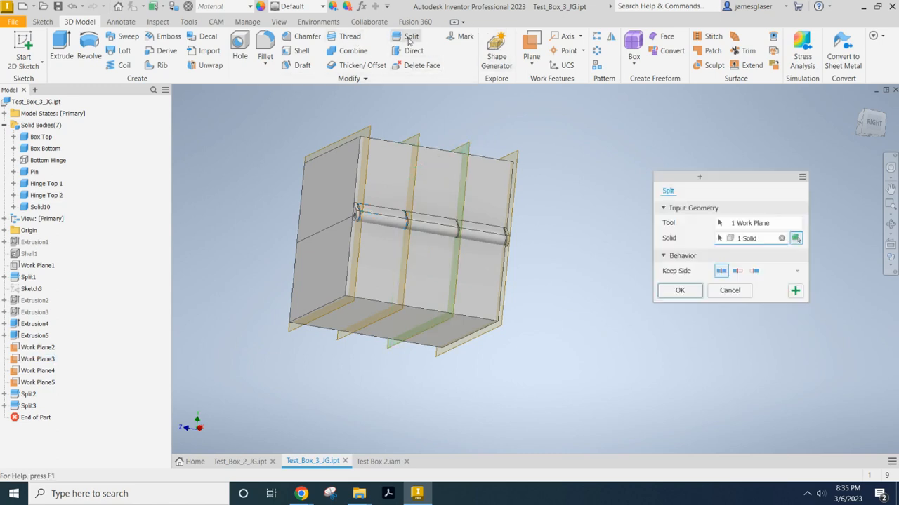
{"action": "left_click", "coordinate": [467, 145]}
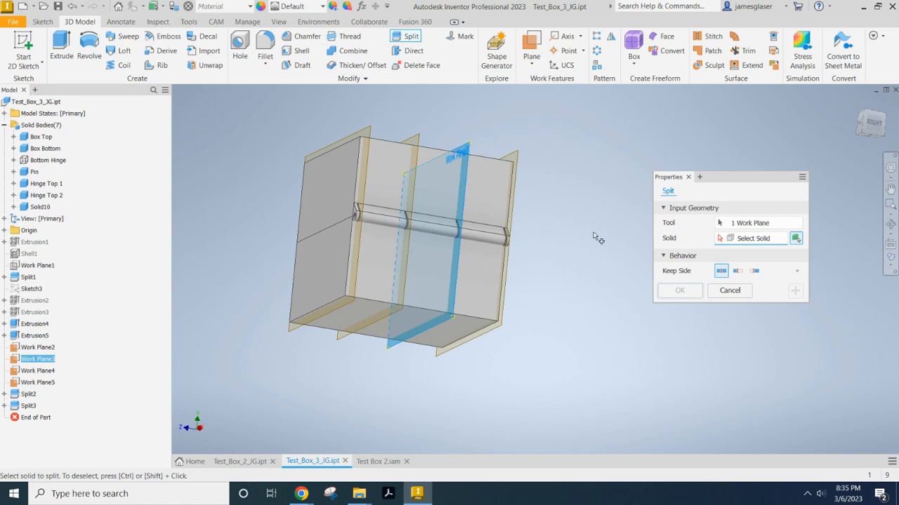
{"action": "left_click", "coordinate": [451, 229]}
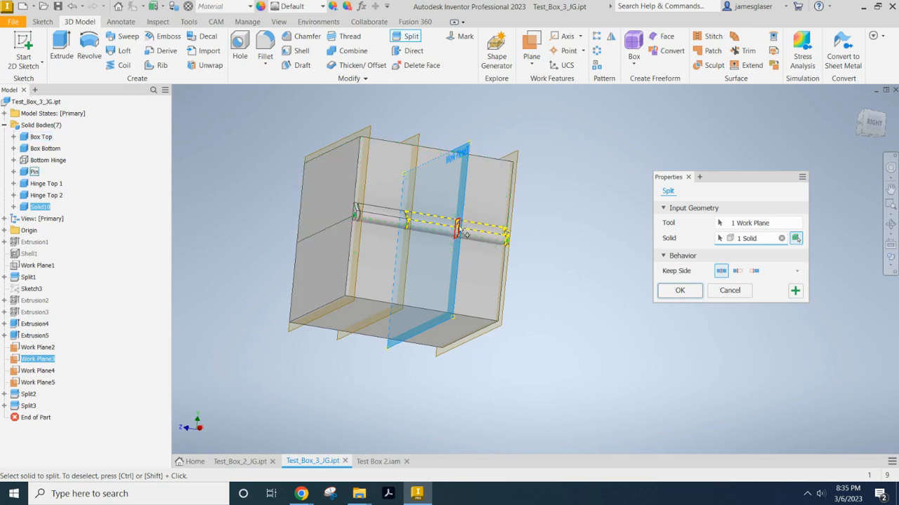
{"action": "left_click", "coordinate": [679, 292]}
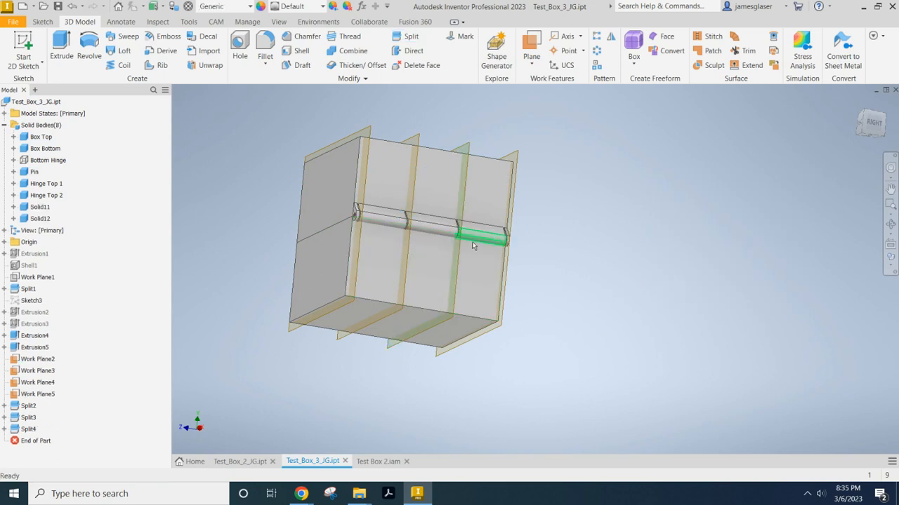
Rename the middle hinge segment between Work Plane4 and Work Plane3 as Hinge Top 3.
{"action": "left_click", "coordinate": [43, 219]}
{"action": "left_click", "coordinate": [43, 220]}
{"action": "type", "text": "Hinge Top"}
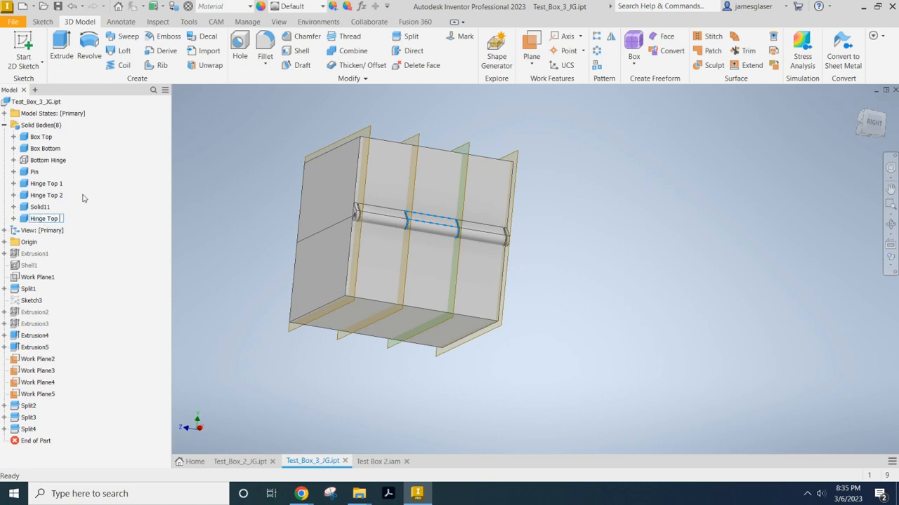
{"action": "type", "text": " 3"}
{"action": "left_click", "coordinate": [123, 204]}
Split the last unnamed top-hinge solid with Work Plane2, keeping both sides.
{"action": "left_click", "coordinate": [409, 38]}
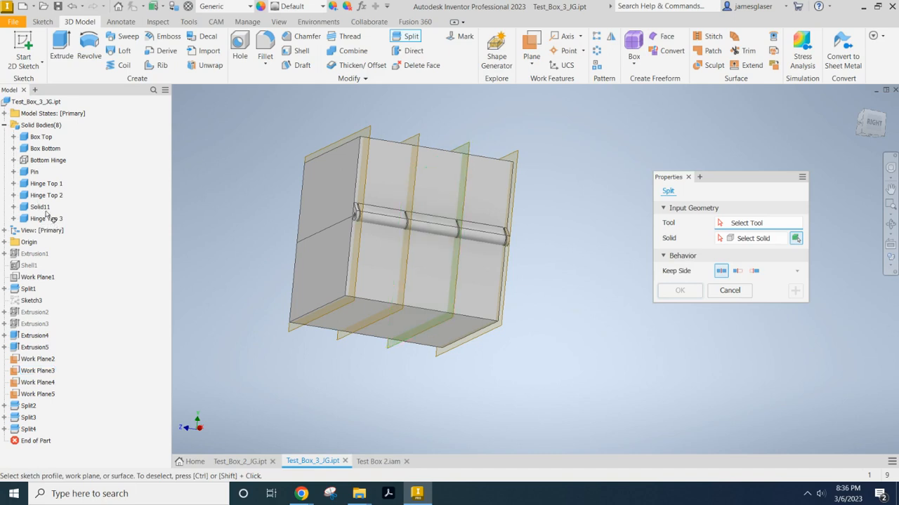
{"action": "left_click", "coordinate": [518, 153]}
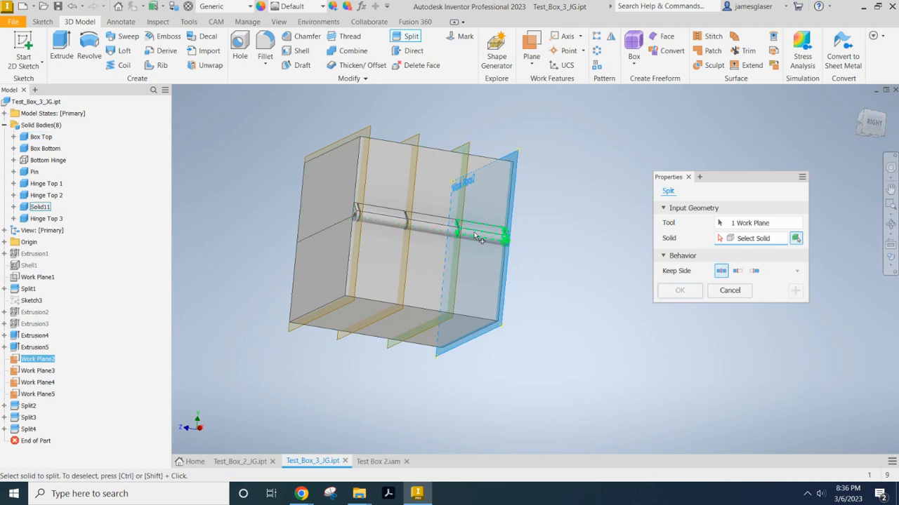
{"action": "left_click", "coordinate": [42, 208]}
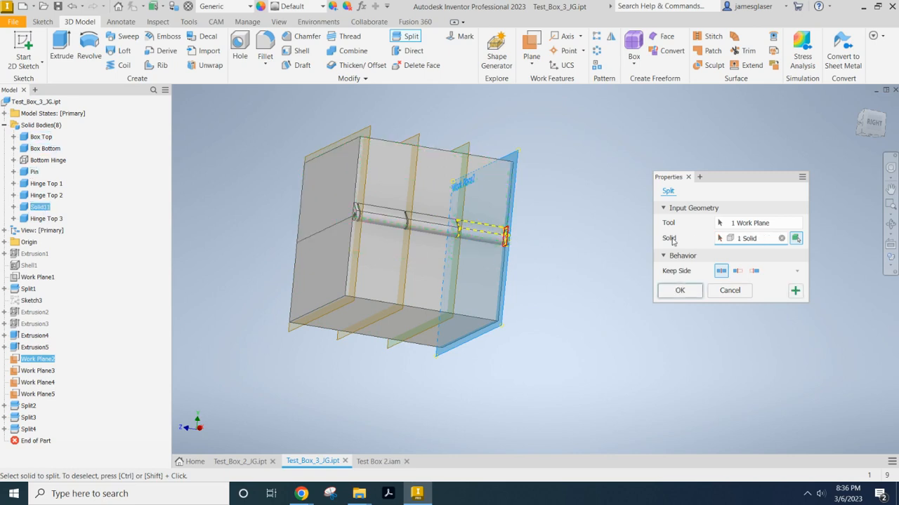
{"action": "left_click", "coordinate": [678, 291]}
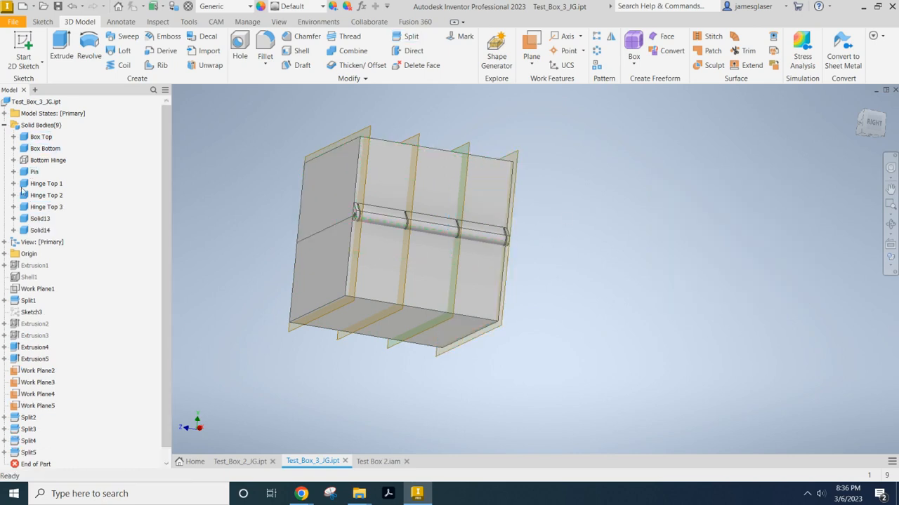
Rename the hinge segment between Work Plane3 and Work Plane2 as Hinge Top 4.
{"action": "left_click", "coordinate": [40, 219]}
{"action": "left_click", "coordinate": [40, 219]}
{"action": "type", "text": "H"}
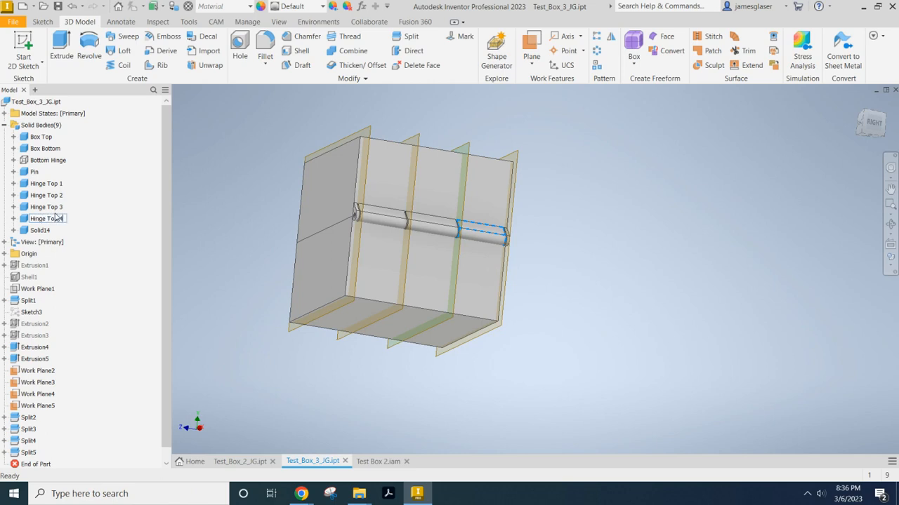
{"action": "type", "text": "inge Top 4"}
{"action": "key", "text": "Return"}
Rename the small hinge end piece beyond Work Plane2 as Hinge Top 5.
{"action": "left_click", "coordinate": [40, 230]}
{"action": "left_click", "coordinate": [40, 230]}
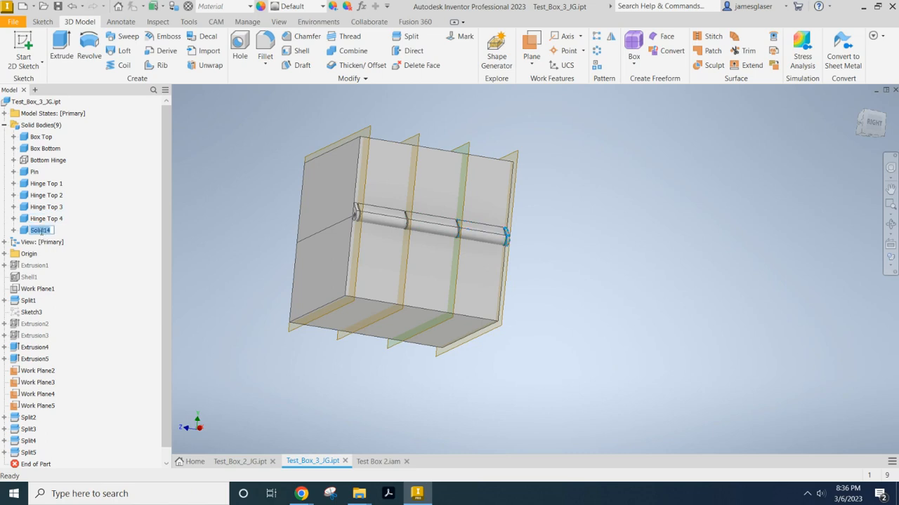
{"action": "type", "text": "Hinge Top 5"}
{"action": "key", "text": "Return"}
{"action": "left_click", "coordinate": [54, 222]}
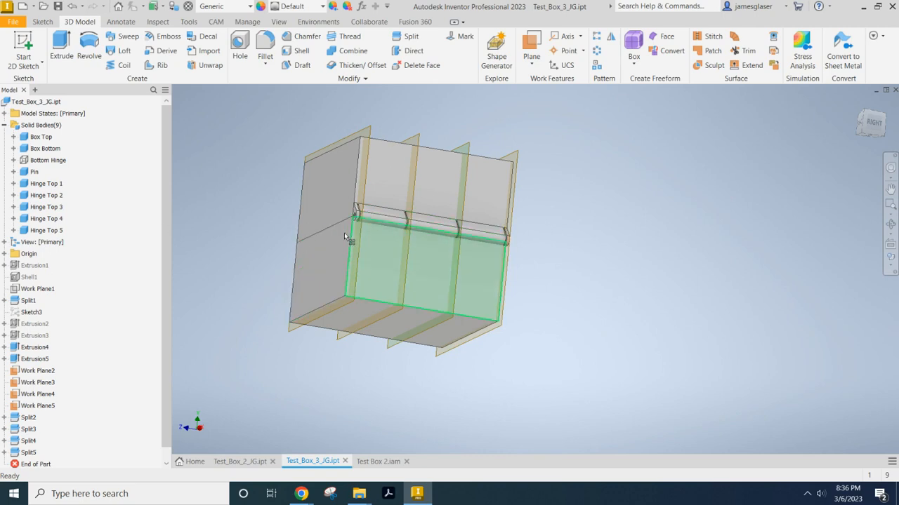
Hide the five solid bodies Hinge Top 1 through Hinge Top 5 together.
{"action": "left_click", "coordinate": [46, 183]}
{"action": "left_click", "coordinate": [47, 195], "text": "ctrl"}
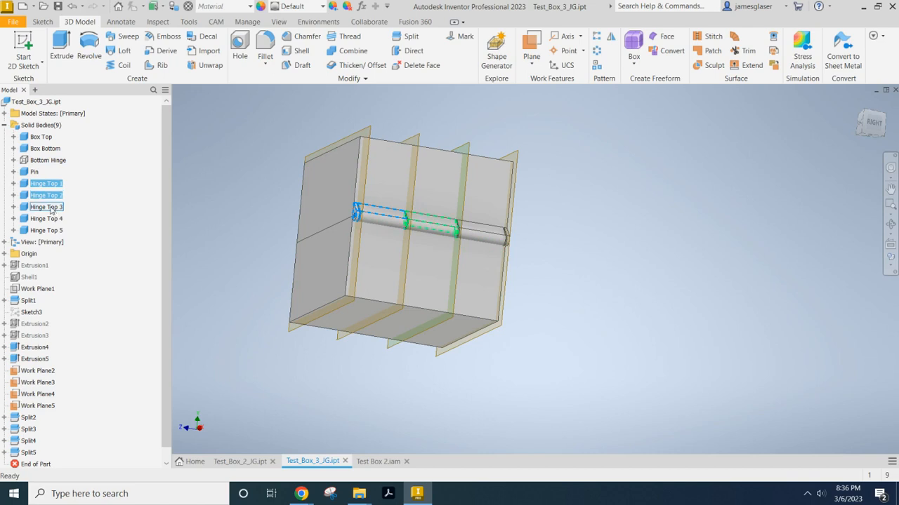
{"action": "left_click", "coordinate": [46, 207], "text": "ctrl"}
{"action": "left_click", "coordinate": [47, 219], "text": "ctrl"}
{"action": "left_click", "coordinate": [46, 230], "text": "ctrl"}
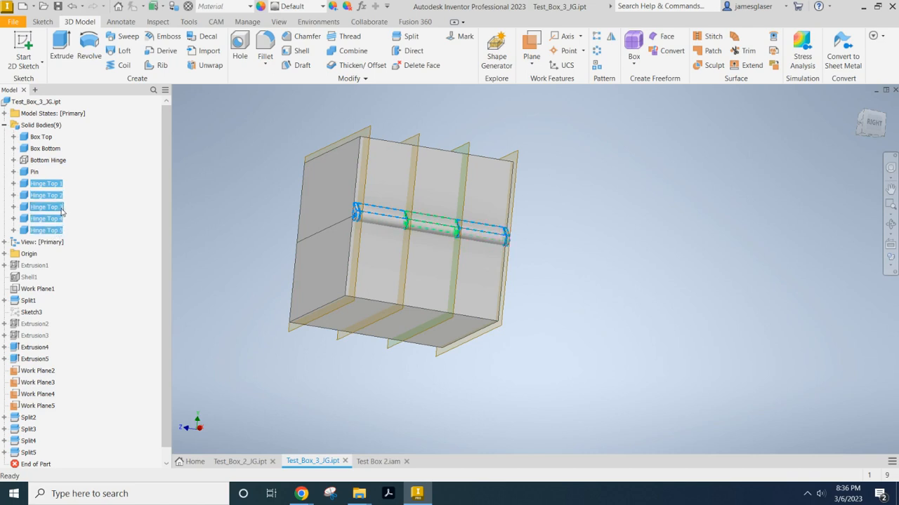
{"action": "right_click", "coordinate": [59, 209]}
{"action": "left_click", "coordinate": [80, 265]}
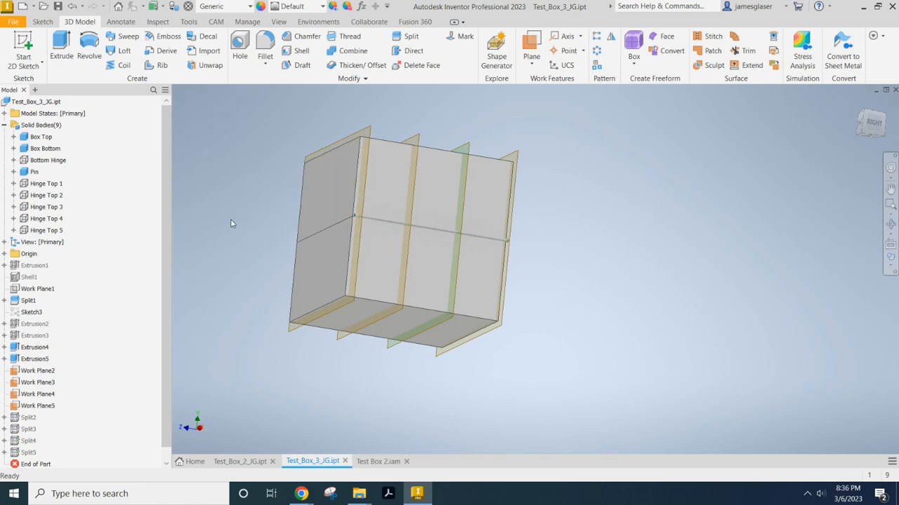
Make the Bottom Hinge solid body visible and view the hinge side of the box.
{"action": "middle_click_drag", "start_coordinate": [231, 224], "coordinate": [259, 220], "text": "shift"}
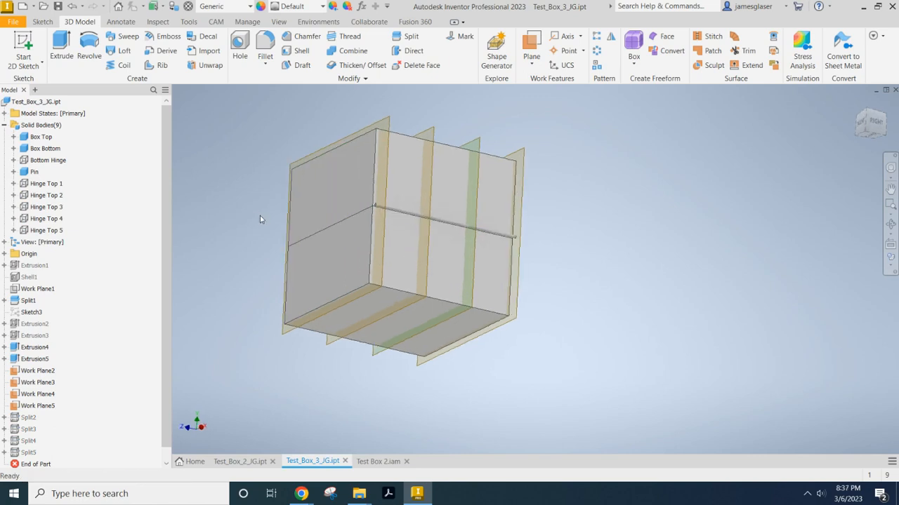
{"action": "right_click", "coordinate": [43, 164]}
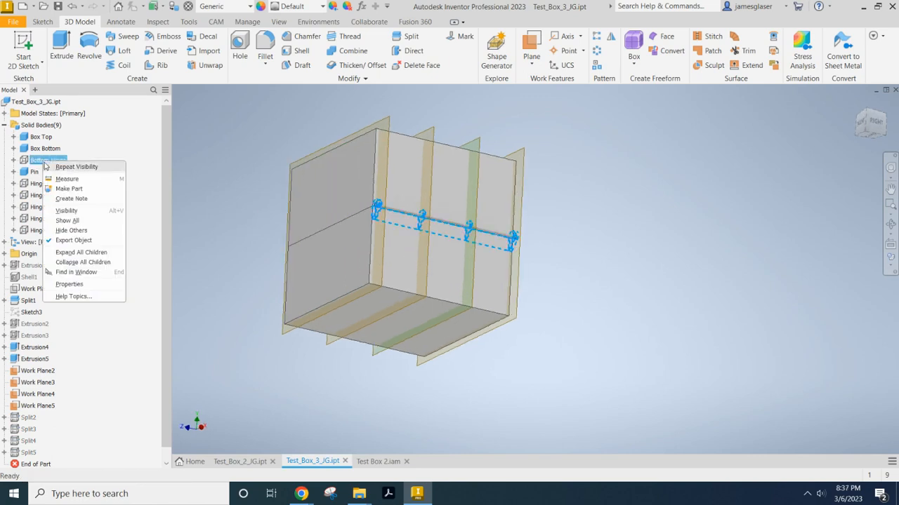
{"action": "left_click", "coordinate": [83, 215]}
{"action": "scroll", "coordinate": [487, 214], "scroll_direction": "up", "scroll_amount": 3}
{"action": "scroll", "coordinate": [445, 195], "scroll_direction": "down", "scroll_amount": 3}
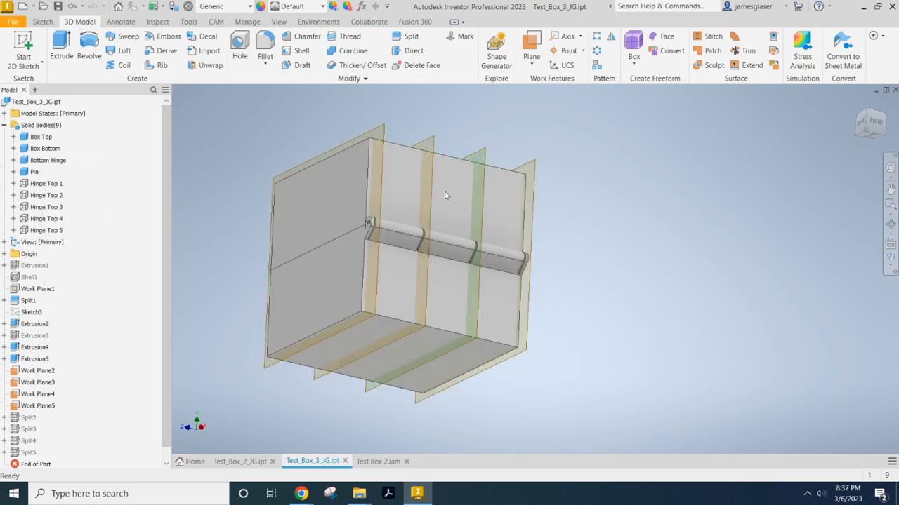
{"action": "scroll", "coordinate": [396, 200], "scroll_direction": "down", "scroll_amount": 3}
{"action": "middle_click_drag", "start_coordinate": [752, 184], "coordinate": [716, 187], "text": "shift"}
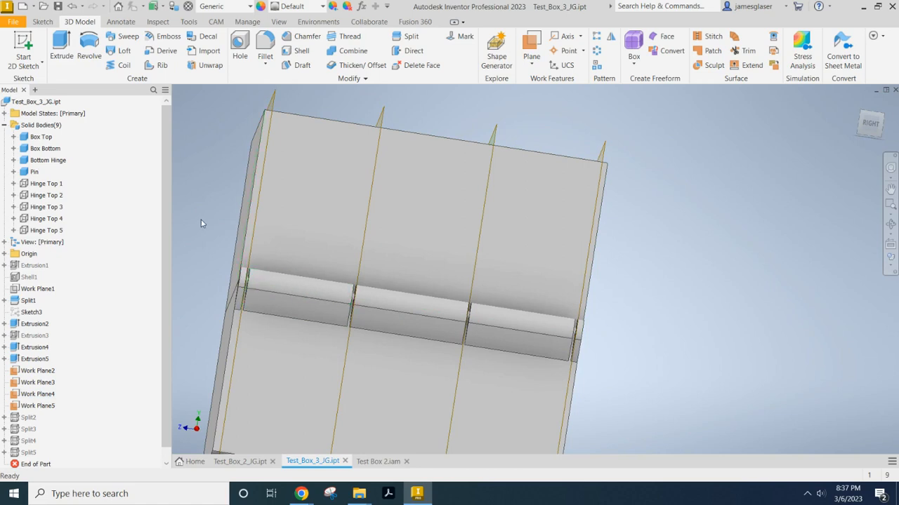
Make the Hinge Top 1 body visible to compare its edge with the Bottom Hinge gap.
{"action": "right_click", "coordinate": [54, 187]}
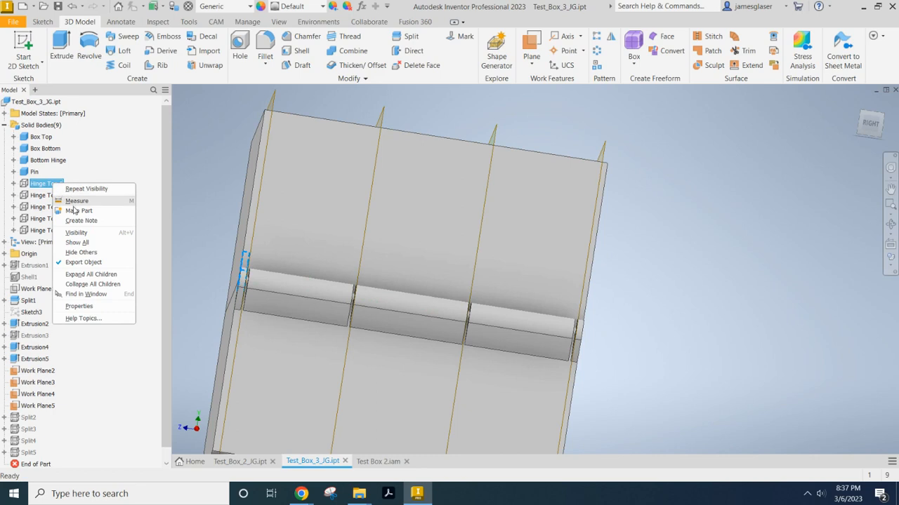
{"action": "left_click", "coordinate": [76, 232]}
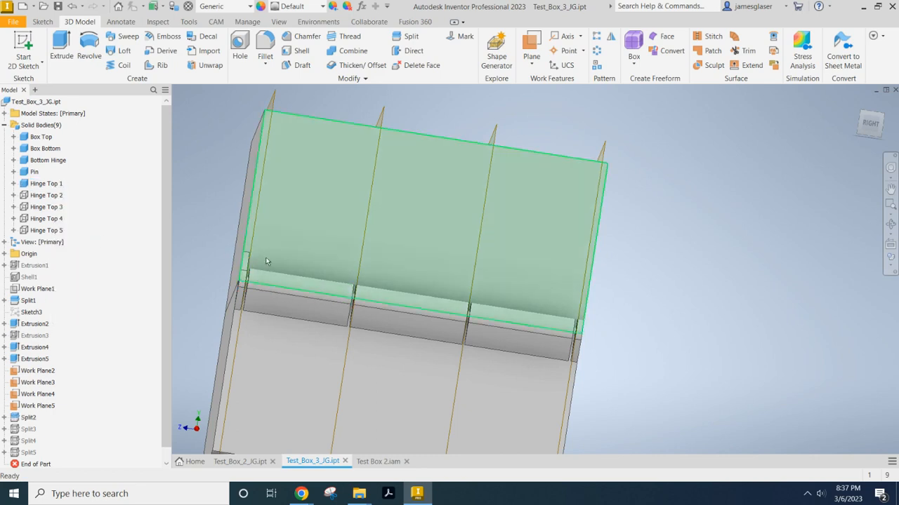
{"action": "scroll", "coordinate": [265, 261], "scroll_direction": "down", "scroll_amount": 5}
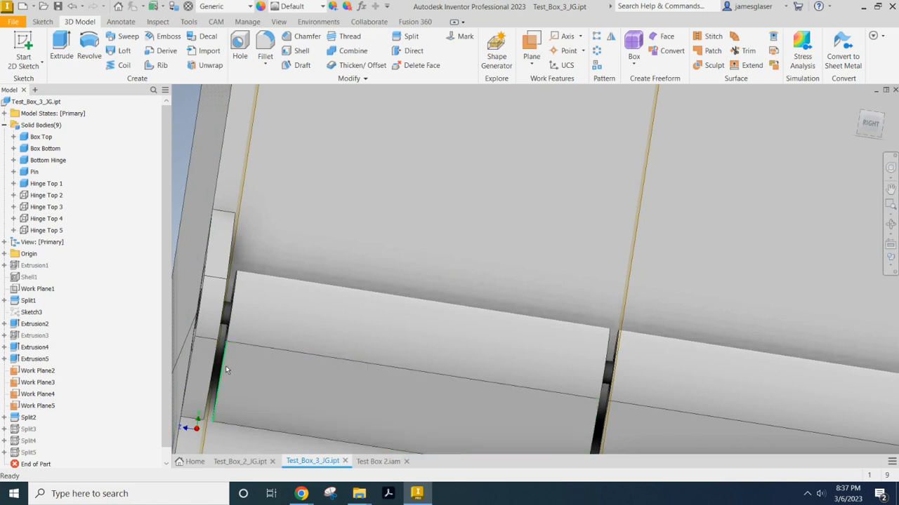
Hide the Hinge Top 1 solid body again so only the bottom hinge remains shown with the box and pin.
{"action": "scroll", "coordinate": [217, 254], "scroll_direction": "up", "scroll_amount": 2}
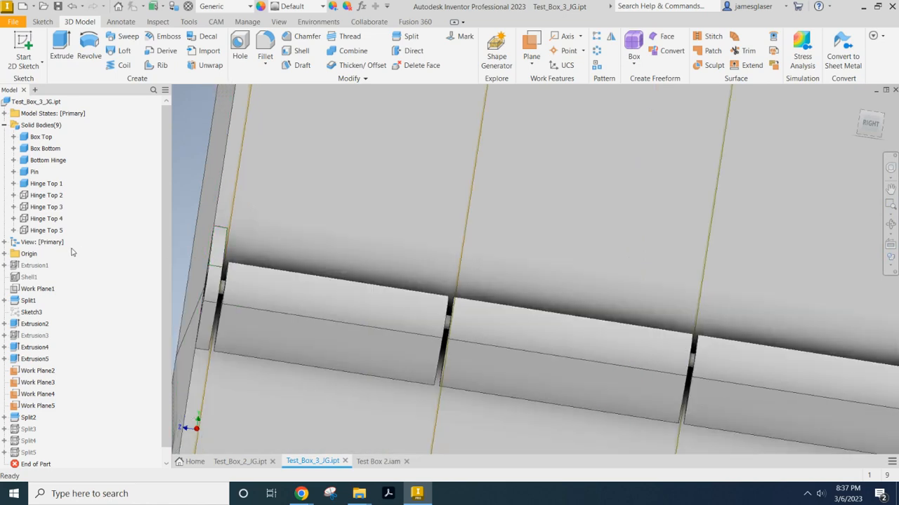
{"action": "scroll", "coordinate": [301, 260], "scroll_direction": "up", "scroll_amount": 5}
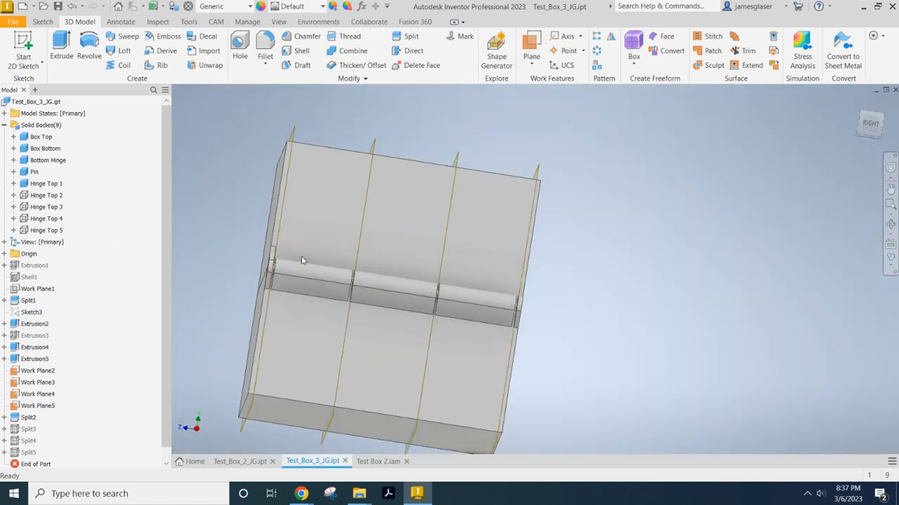
{"action": "right_click", "coordinate": [40, 185]}
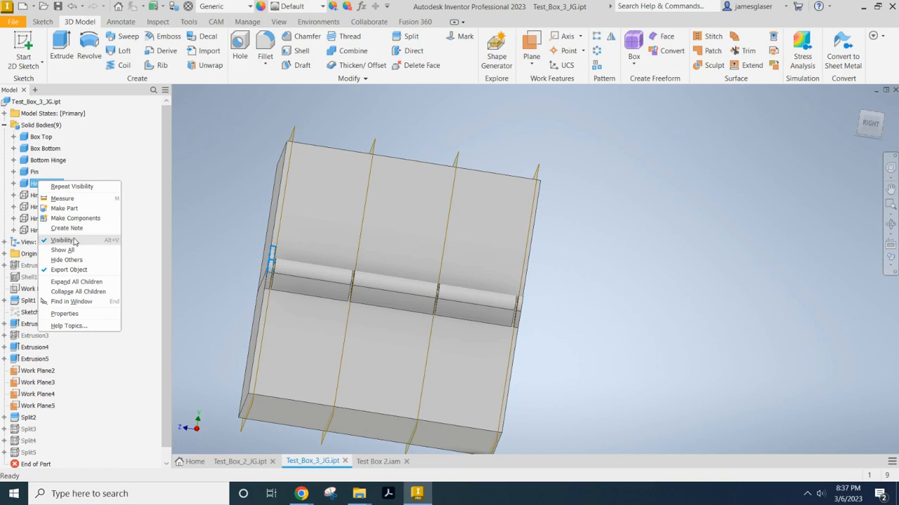
{"action": "left_click", "coordinate": [74, 241]}
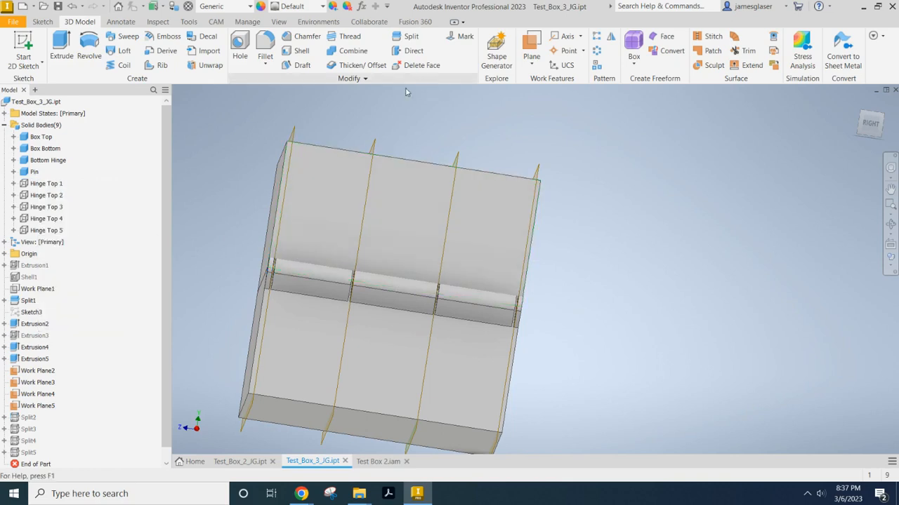
Split the Bottom Hinge solid body with Work Plane5, keeping both sides.
{"action": "left_click", "coordinate": [411, 38]}
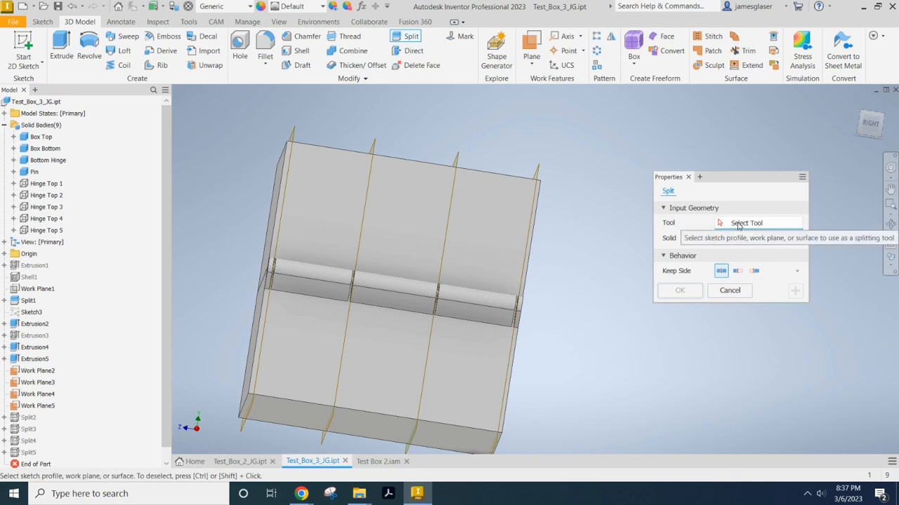
{"action": "left_click", "coordinate": [294, 131]}
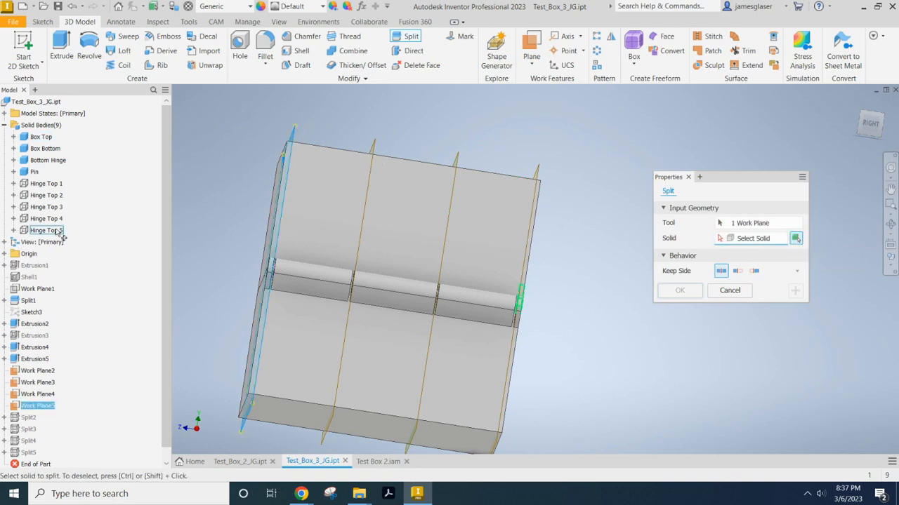
{"action": "left_click", "coordinate": [54, 163]}
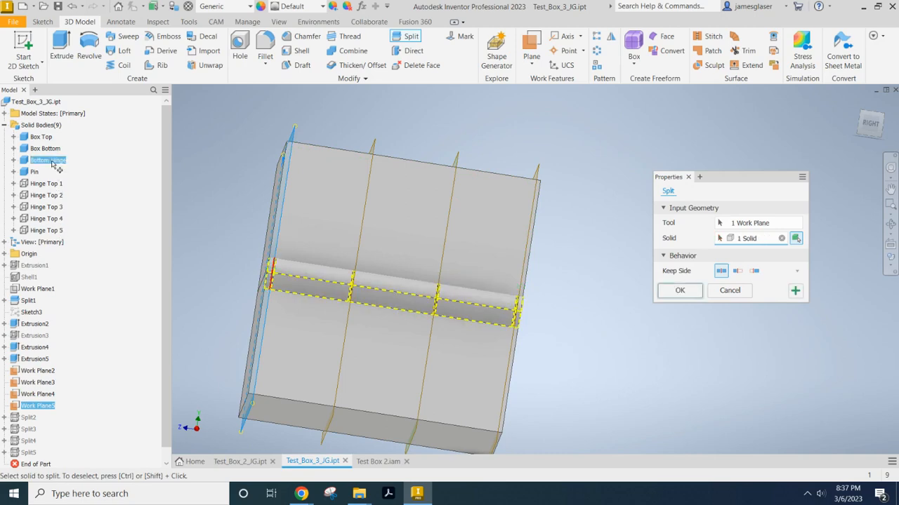
{"action": "scroll", "coordinate": [279, 286], "scroll_direction": "up", "scroll_amount": 3}
{"action": "scroll", "coordinate": [279, 285], "scroll_direction": "up", "scroll_amount": 2}
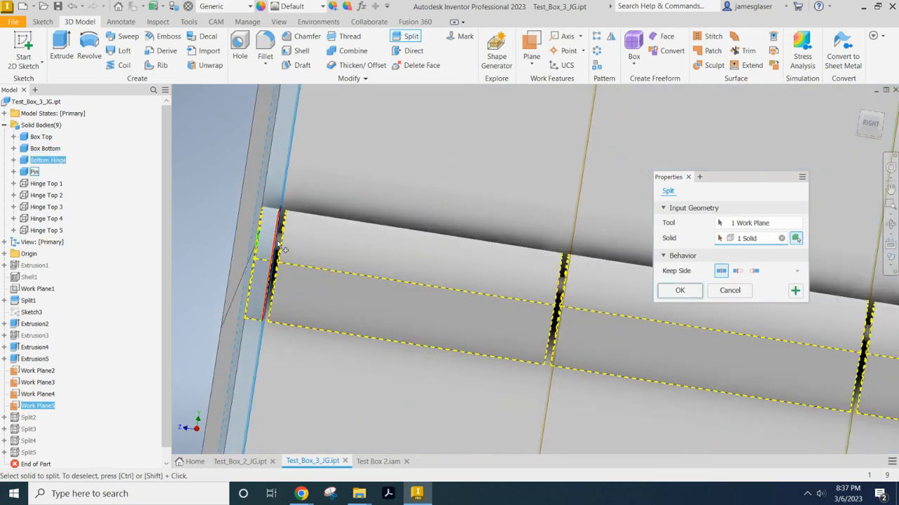
{"action": "left_click", "coordinate": [679, 291]}
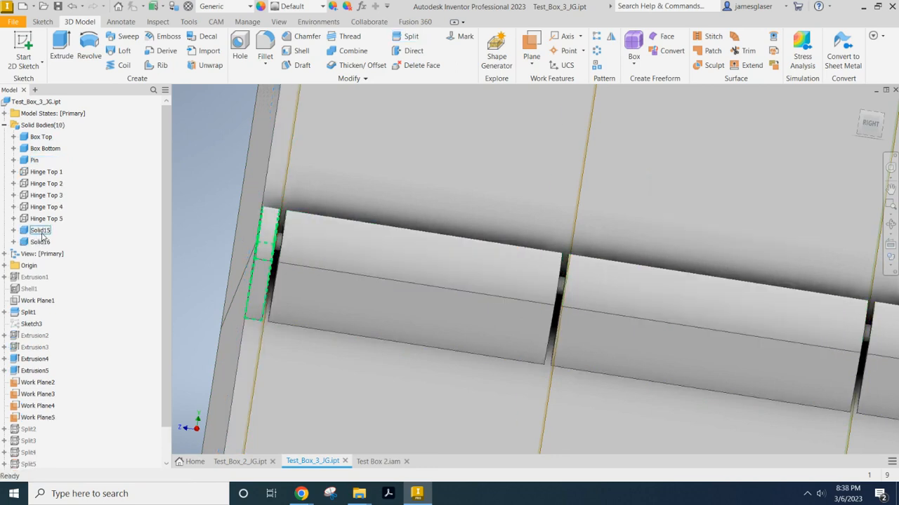
{"action": "left_click", "coordinate": [42, 232]}
{"action": "key", "text": "h"}
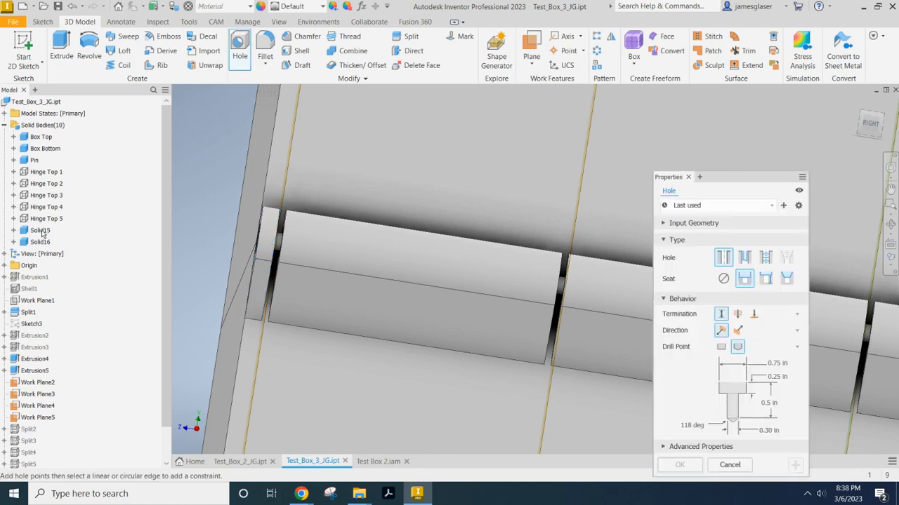
{"action": "left_click", "coordinate": [729, 464]}
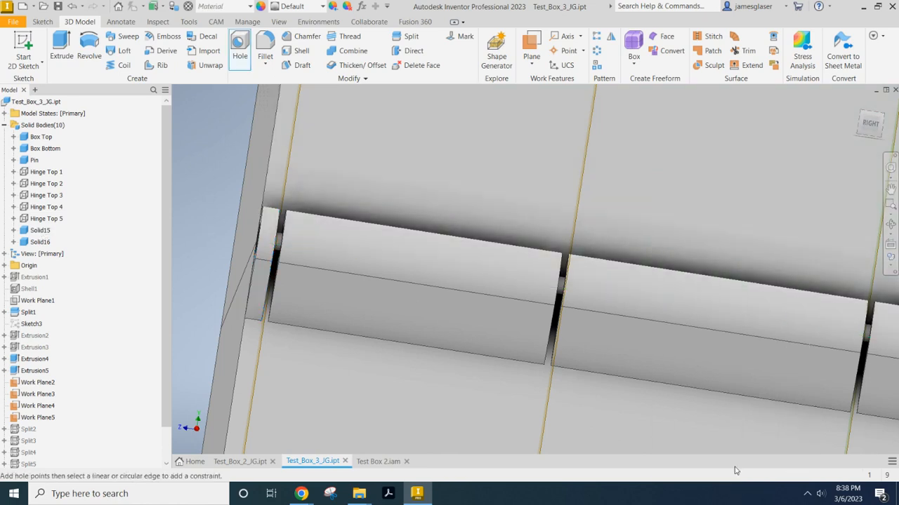
Rename the small bottom hinge end piece beyond Work Plane5 as Hinge Btm 1.
{"action": "left_click", "coordinate": [41, 230]}
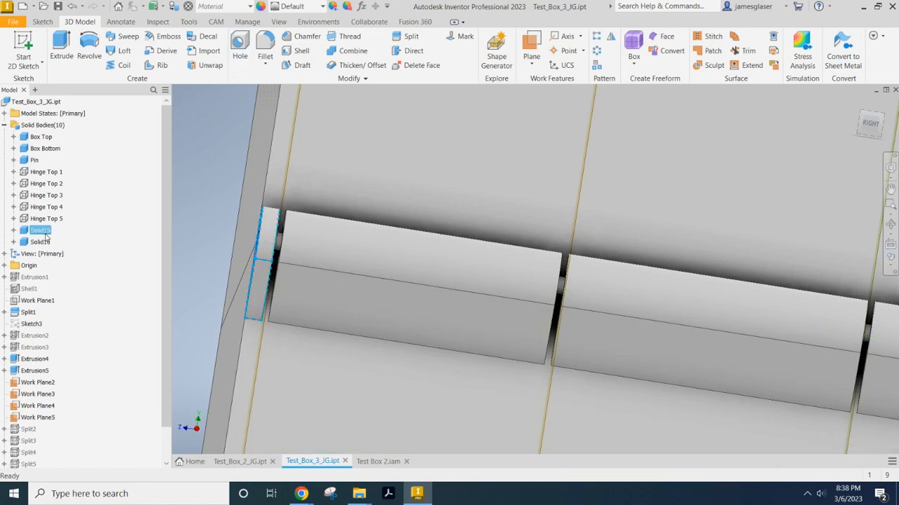
{"action": "left_click", "coordinate": [42, 230]}
{"action": "type", "text": "Hinge Btm 1"}
{"action": "key", "text": "Return"}
{"action": "scroll", "coordinate": [426, 259], "scroll_direction": "down", "scroll_amount": 2}
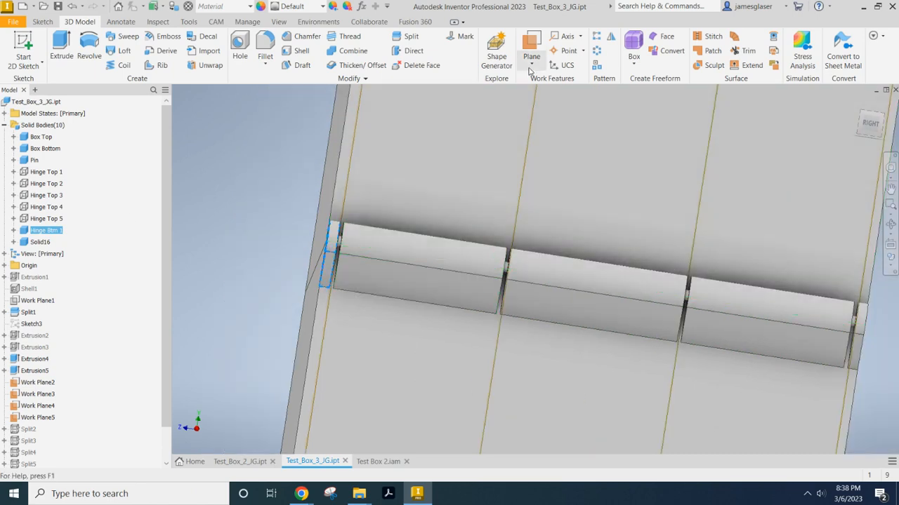
{"action": "left_click", "coordinate": [412, 37]}
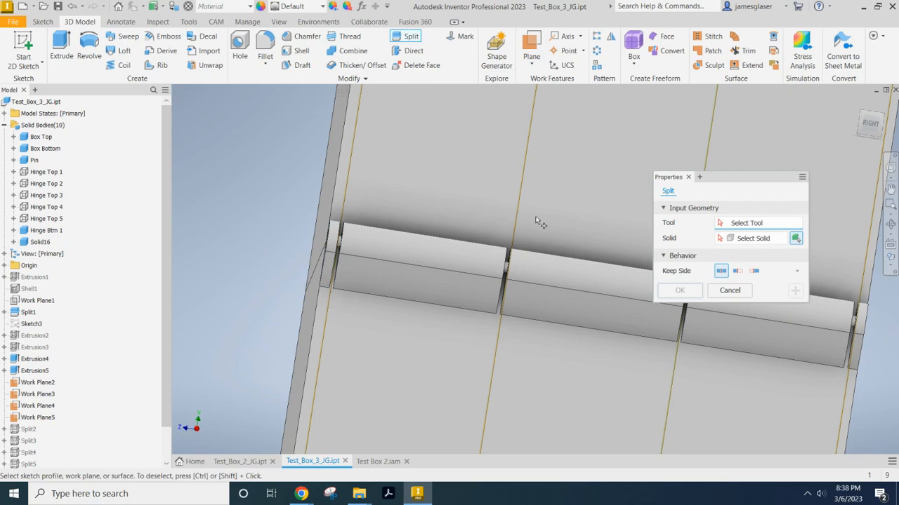
{"action": "scroll", "coordinate": [480, 232], "scroll_direction": "down", "scroll_amount": 3}
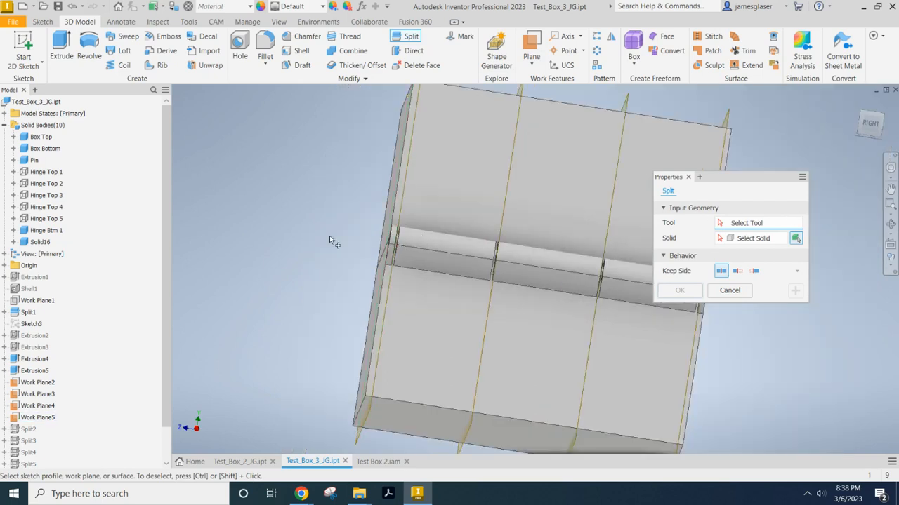
{"action": "left_click", "coordinate": [728, 294]}
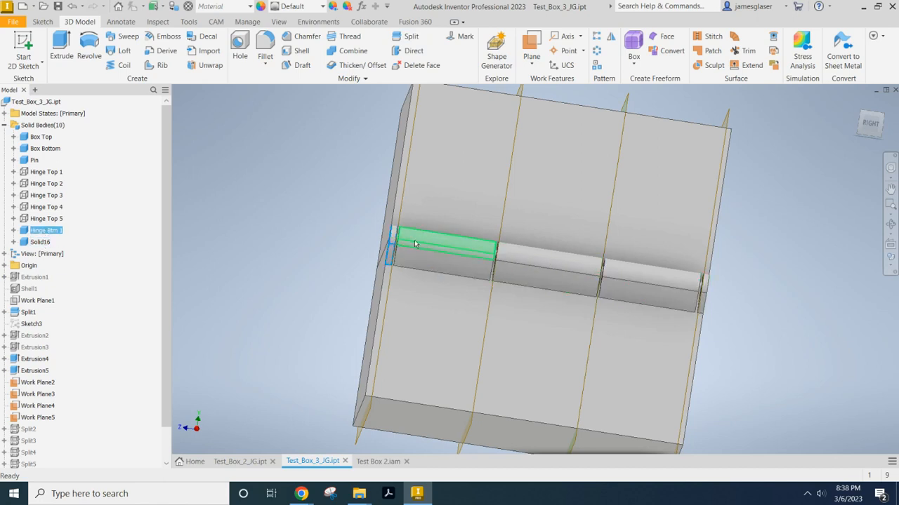
Split the remaining long bottom hinge body, Solid16, with Work Plane4, keeping both sides.
{"action": "left_click", "coordinate": [411, 37]}
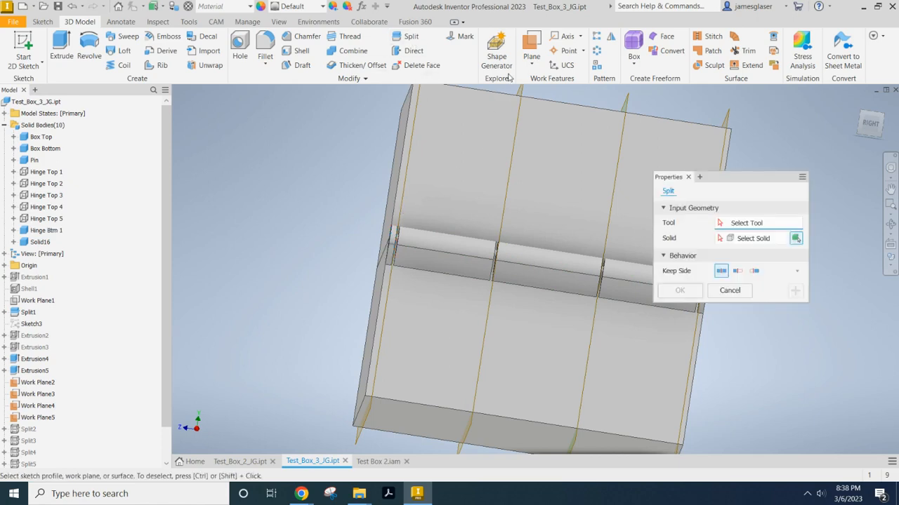
{"action": "left_click", "coordinate": [524, 92]}
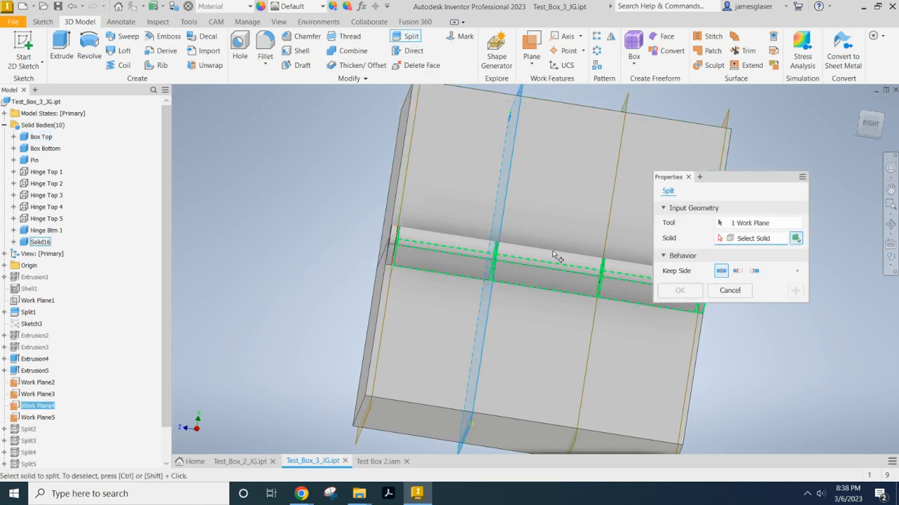
{"action": "left_click", "coordinate": [41, 243]}
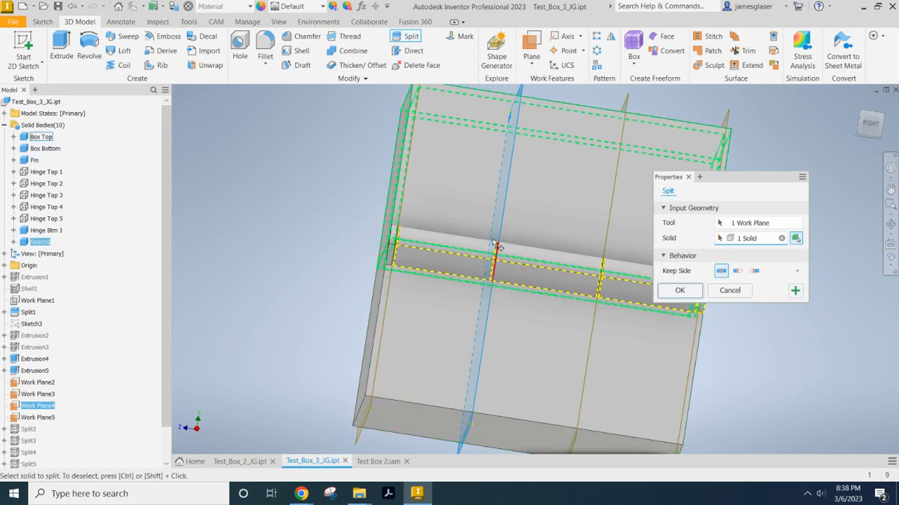
{"action": "scroll", "coordinate": [500, 259], "scroll_direction": "up", "scroll_amount": 5}
{"action": "scroll", "coordinate": [516, 247], "scroll_direction": "down", "scroll_amount": 2}
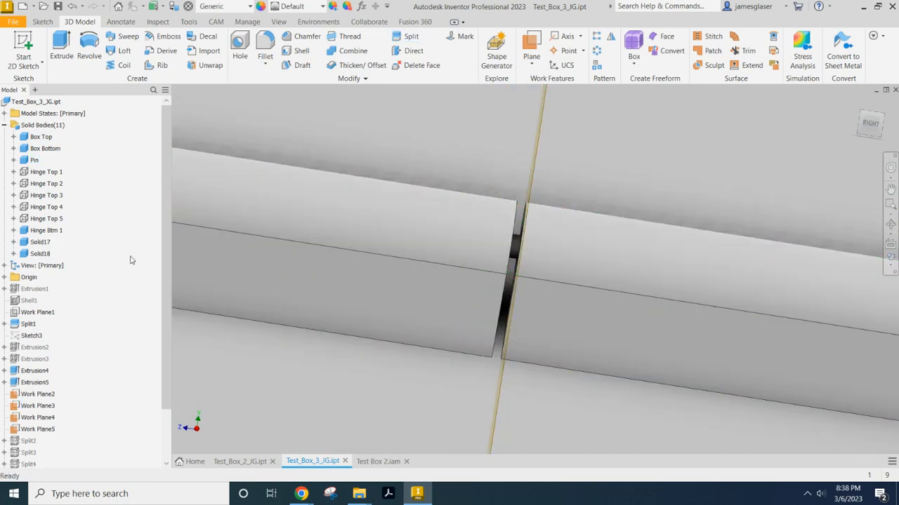
Rename the bottom hinge segment between Work Plane5 and Work Plane4 as Hinge Btm 2.
{"action": "scroll", "coordinate": [200, 243], "scroll_direction": "down", "scroll_amount": 5}
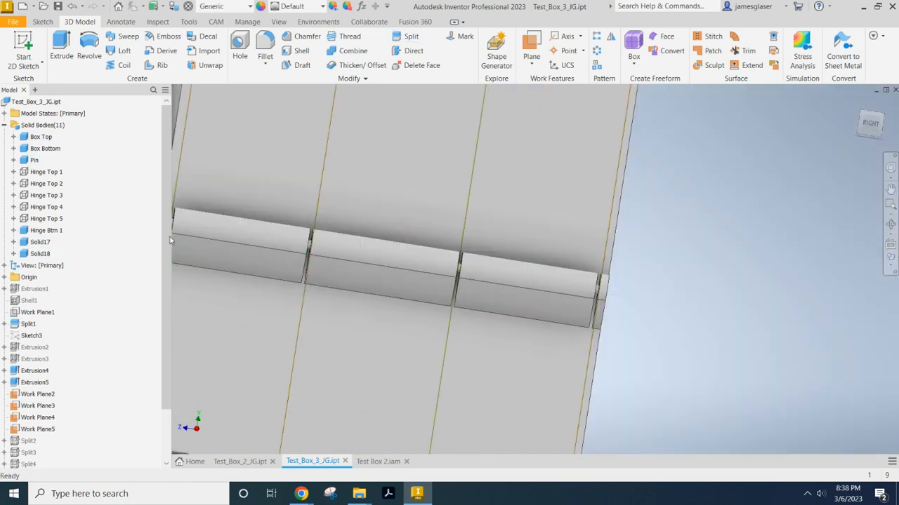
{"action": "left_click", "coordinate": [40, 243]}
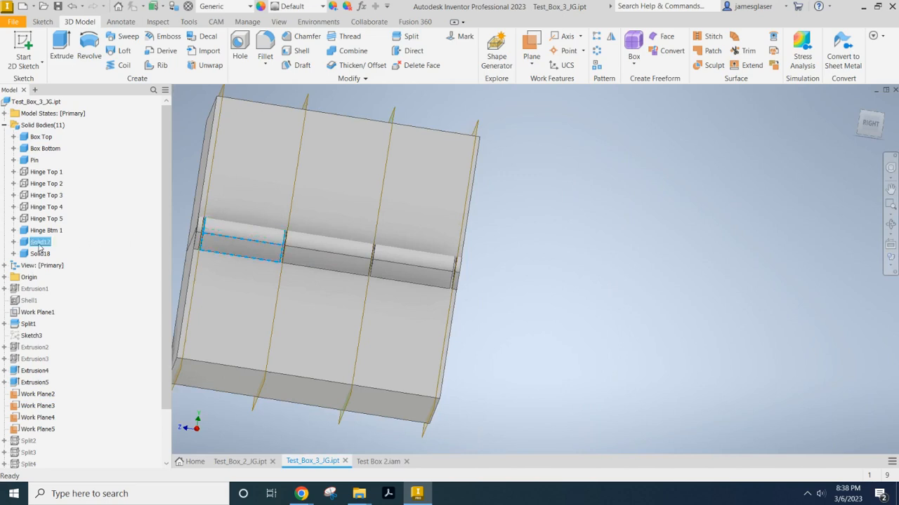
{"action": "left_click", "coordinate": [40, 245]}
{"action": "type", "text": "Hinge Btm"}
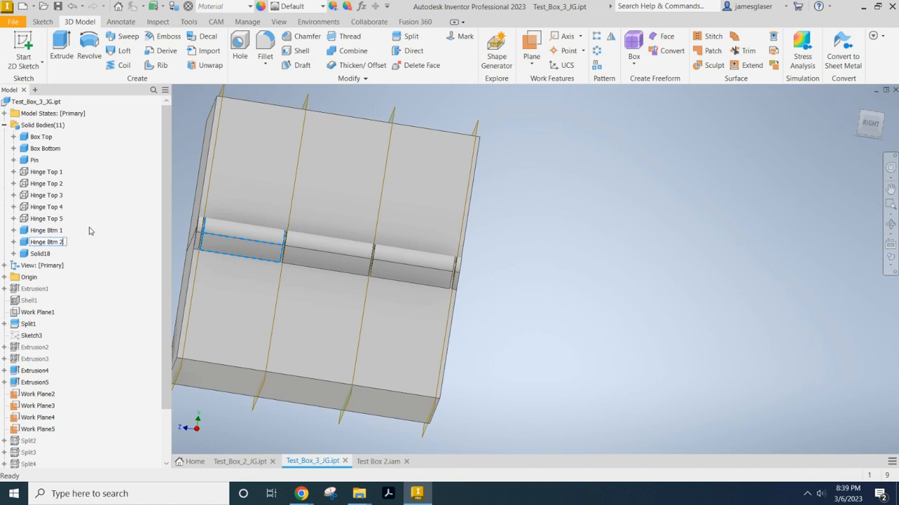
{"action": "type", "text": " 2"}
{"action": "key", "text": "Return"}
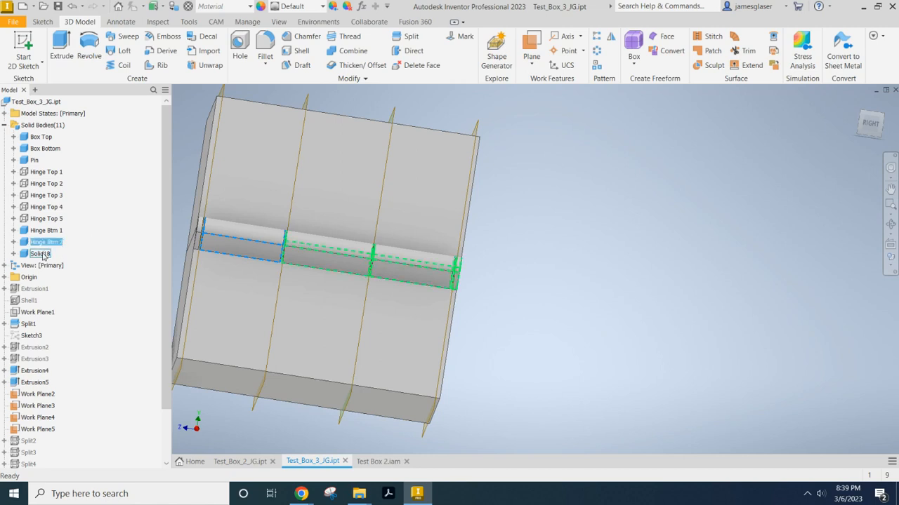
Split the remaining bottom hinge body, Solid18, with Work Plane3, keeping both sides.
{"action": "left_click", "coordinate": [409, 39]}
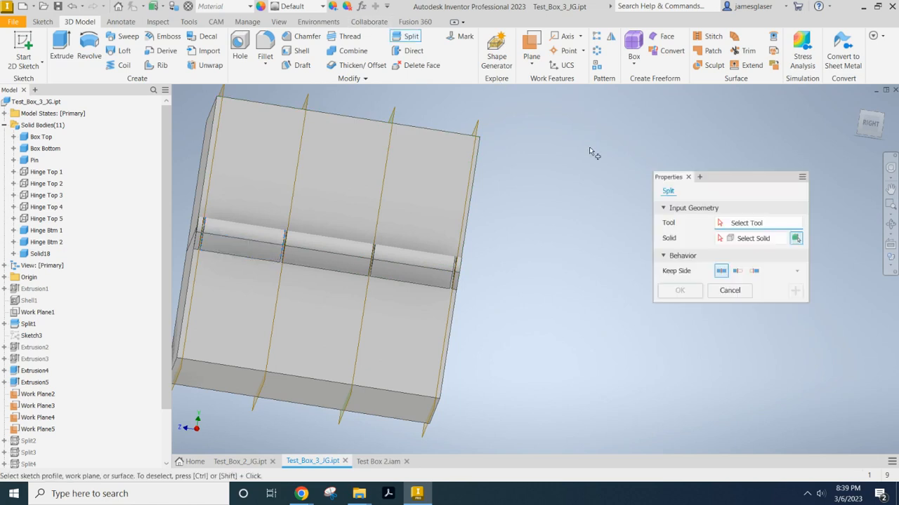
{"action": "left_click", "coordinate": [394, 115]}
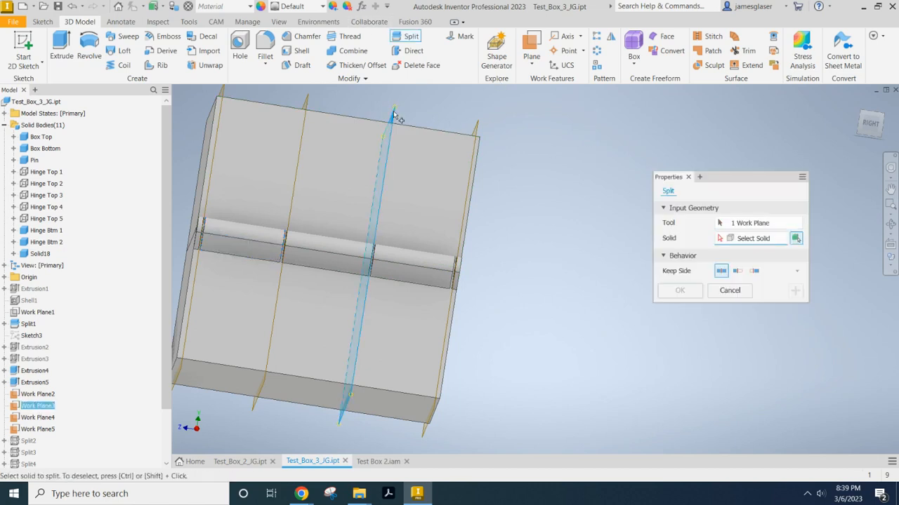
{"action": "left_click", "coordinate": [42, 254]}
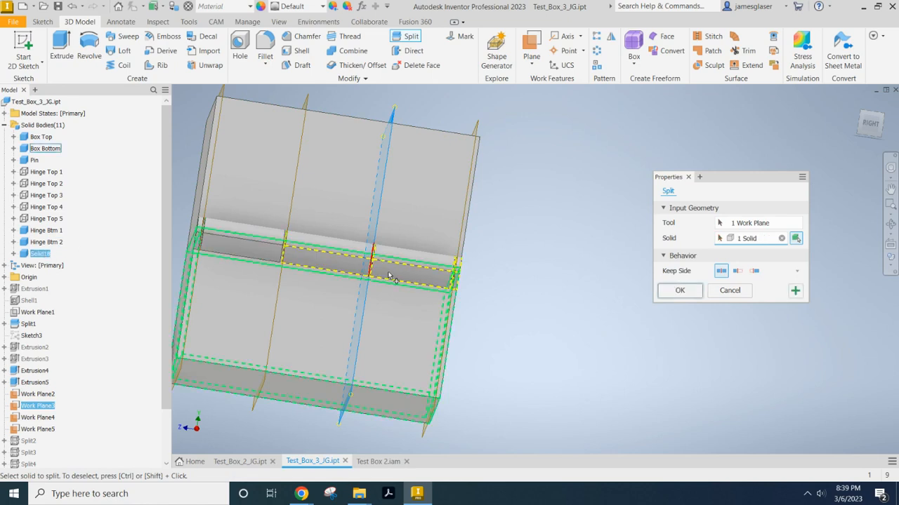
{"action": "scroll", "coordinate": [361, 239], "scroll_direction": "up", "scroll_amount": 3}
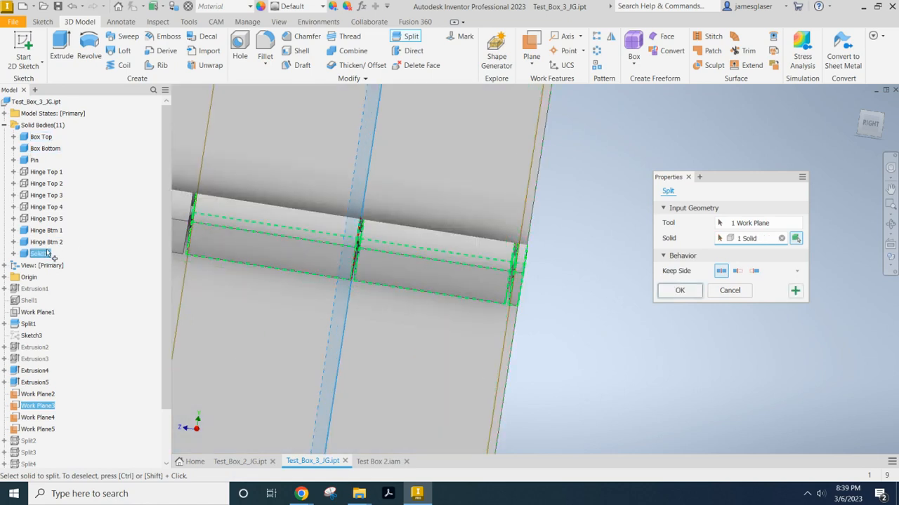
{"action": "left_click", "coordinate": [680, 291]}
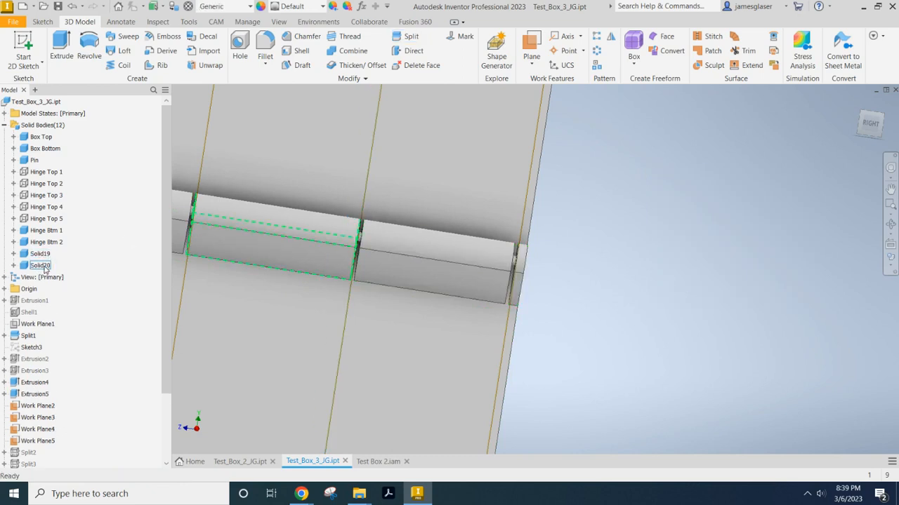
Rename the middle bottom hinge segment between Work Plane4 and Work Plane3 as Hinge Btm 3.
{"action": "left_click", "coordinate": [41, 266]}
{"action": "left_click", "coordinate": [40, 265]}
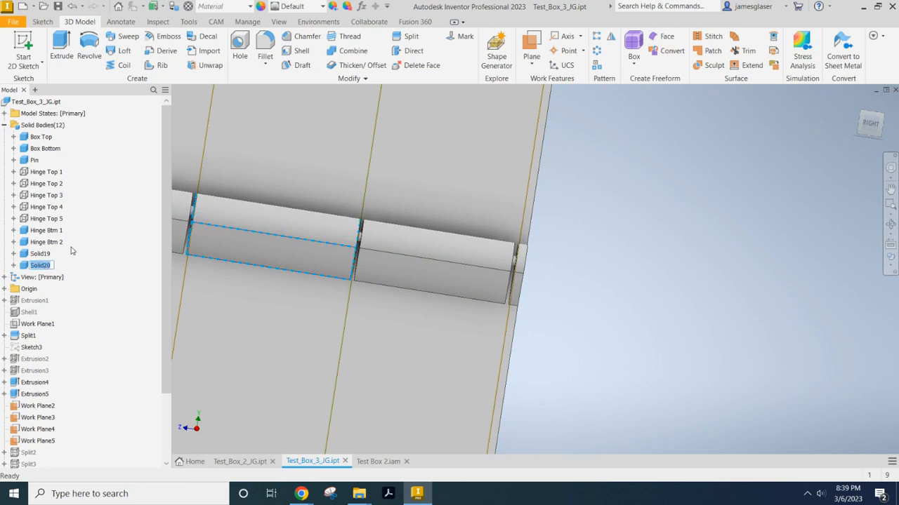
{"action": "type", "text": "H"}
{"action": "key", "text": "BackSpace"}
{"action": "key", "text": "BackSpace"}
{"action": "type", "text": "tm"}
{"action": "key", "text": "Return"}
Split the last unnamed bottom hinge body, Solid19, with Work Plane2, keeping both sides.
{"action": "scroll", "coordinate": [622, 190], "scroll_direction": "up", "scroll_amount": 4}
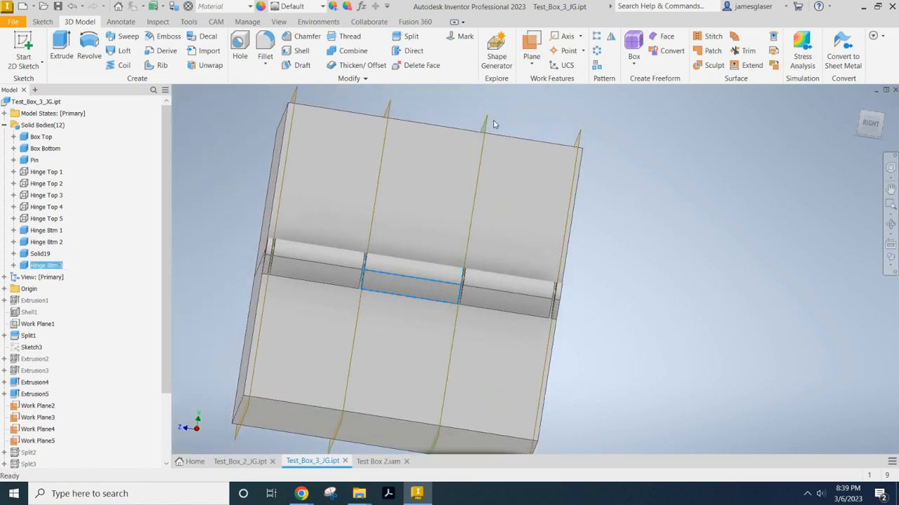
{"action": "left_click", "coordinate": [412, 39]}
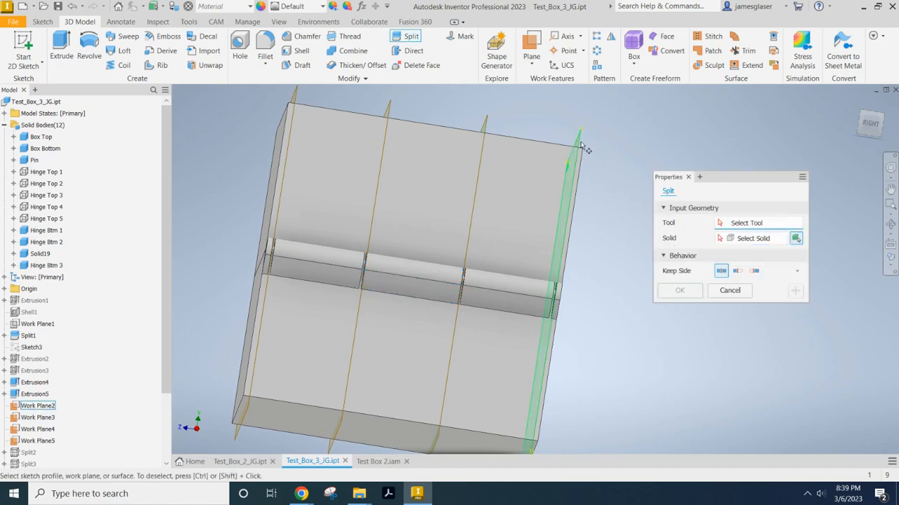
{"action": "left_click", "coordinate": [583, 149]}
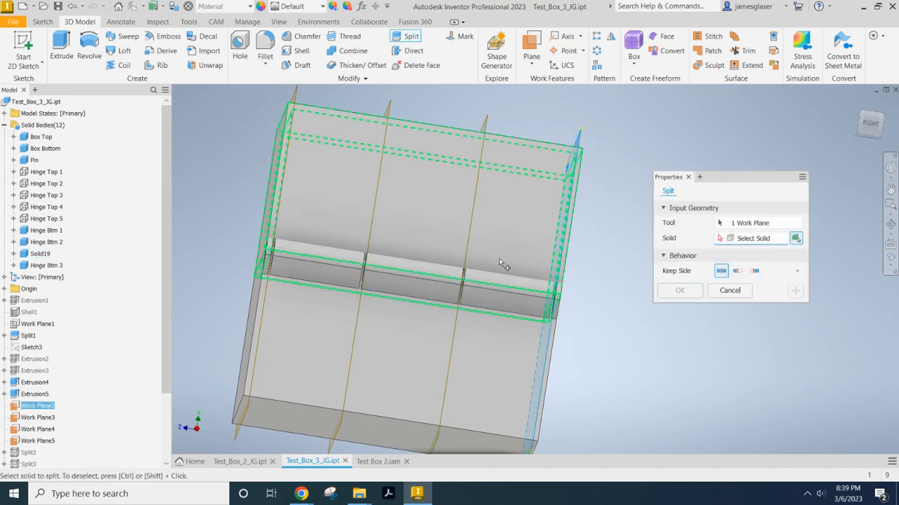
{"action": "left_click", "coordinate": [40, 254]}
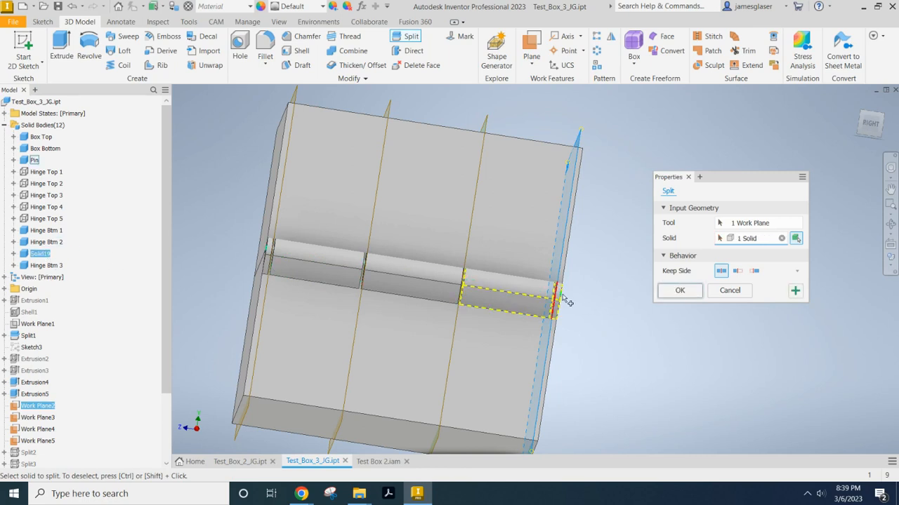
{"action": "left_click", "coordinate": [680, 292]}
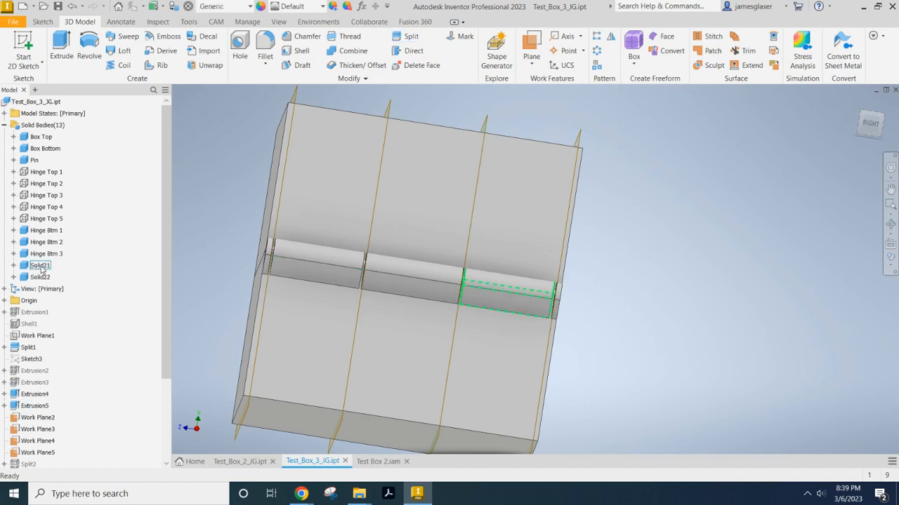
Rename the two remaining bottom hinge bodies, Solid21 and Solid22, as Hinge Btm 4 and Hinge Btm 5.
{"action": "left_click", "coordinate": [41, 268]}
{"action": "type", "text": "Hinge Btm 4"}
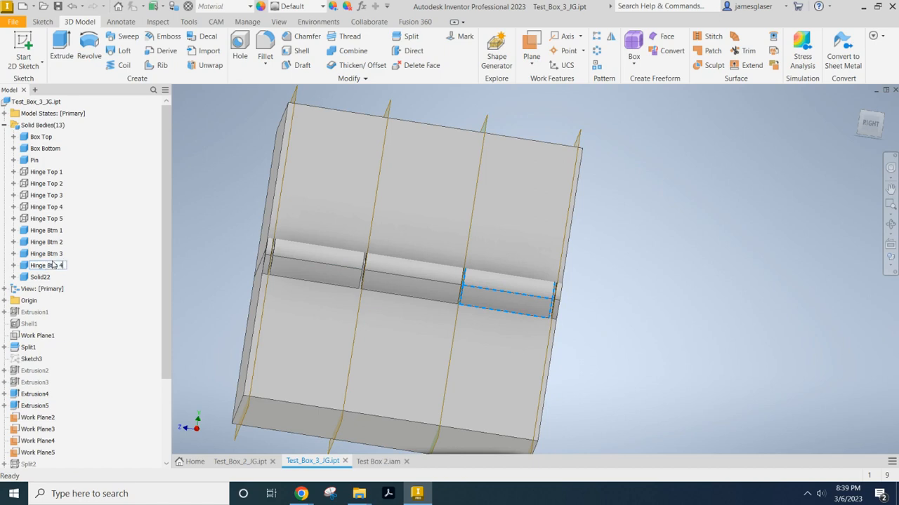
{"action": "left_click", "coordinate": [40, 278]}
{"action": "left_click", "coordinate": [41, 278]}
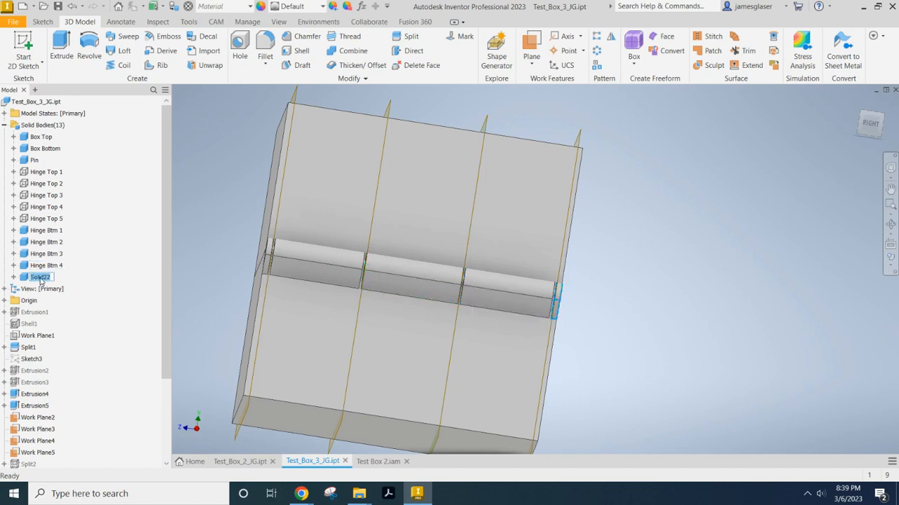
{"action": "type", "text": "Hinge Btm 5"}
{"action": "key", "text": "Return"}
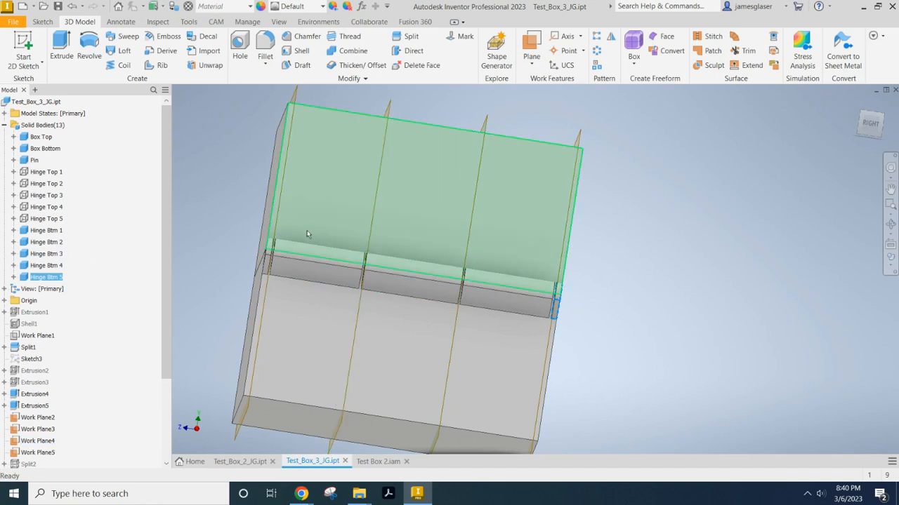
Turn the visibility of all five top hinge segments, Hinge Top 1 to Hinge Top 5, back on.
{"action": "right_click", "coordinate": [37, 224]}
{"action": "left_click", "coordinate": [60, 269]}
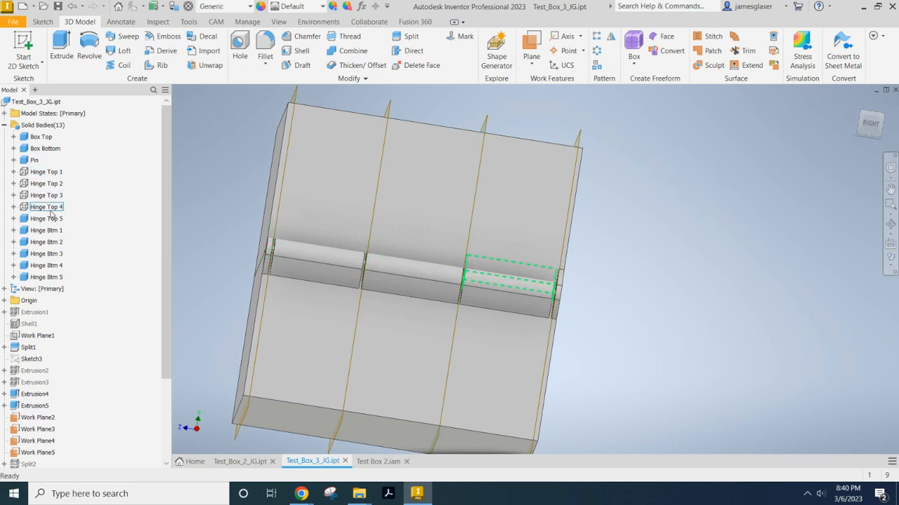
{"action": "left_click_drag", "start_coordinate": [54, 208], "coordinate": [54, 186]}
{"action": "left_click", "coordinate": [52, 174], "text": "ctrl"}
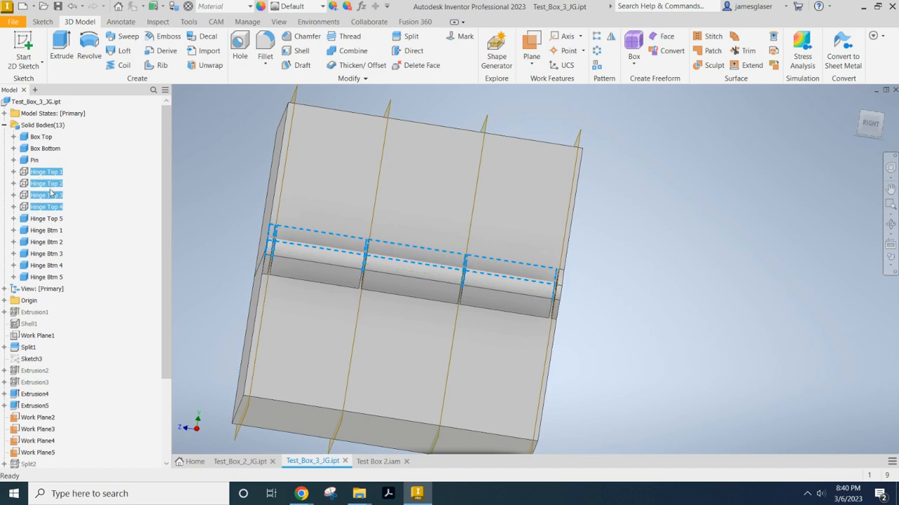
{"action": "right_click", "coordinate": [49, 186]}
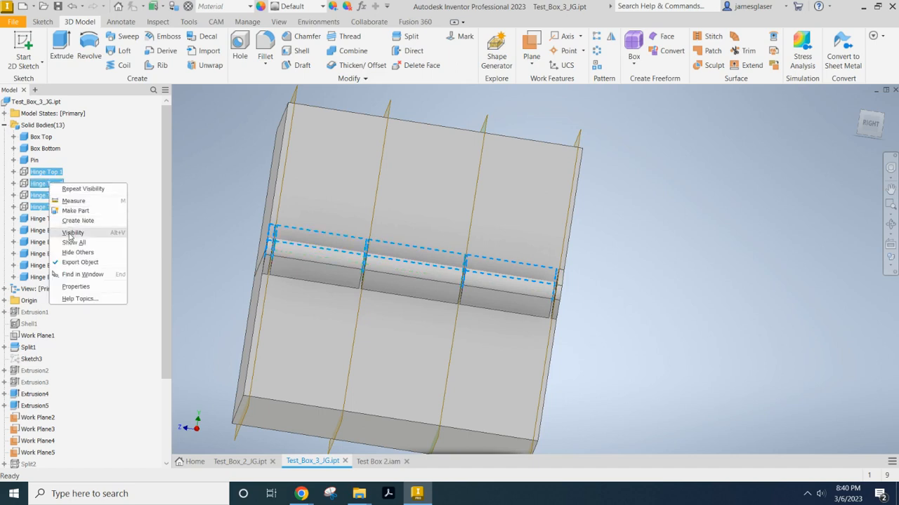
{"action": "left_click", "coordinate": [71, 233]}
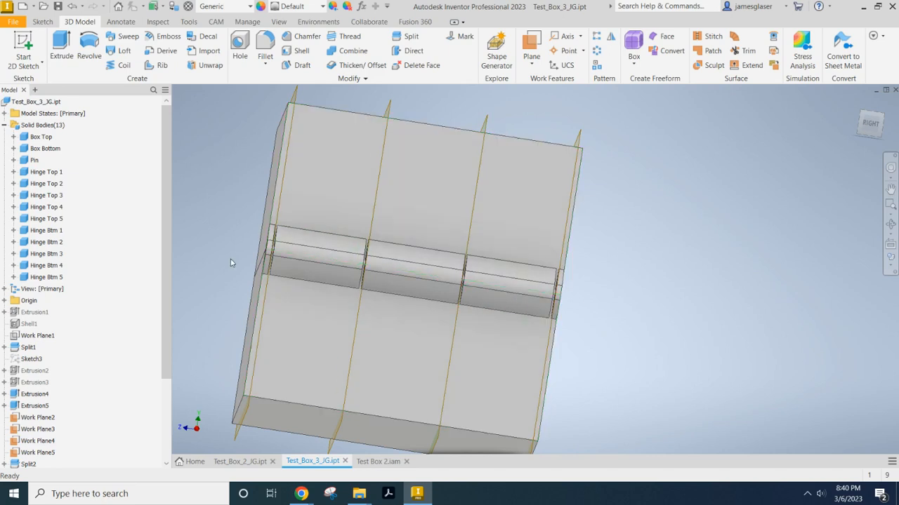
Examine the alternating hinge segments in the Test_Box_2_JG part for reference, and return to Test_Box_3_JG.
{"action": "middle_click_drag", "start_coordinate": [218, 230], "coordinate": [233, 225], "text": "shift"}
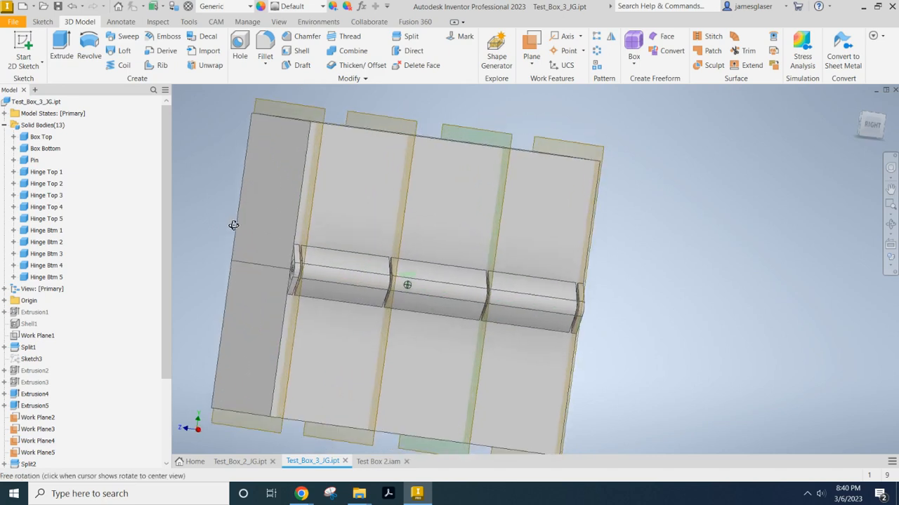
{"action": "left_click", "coordinate": [250, 461]}
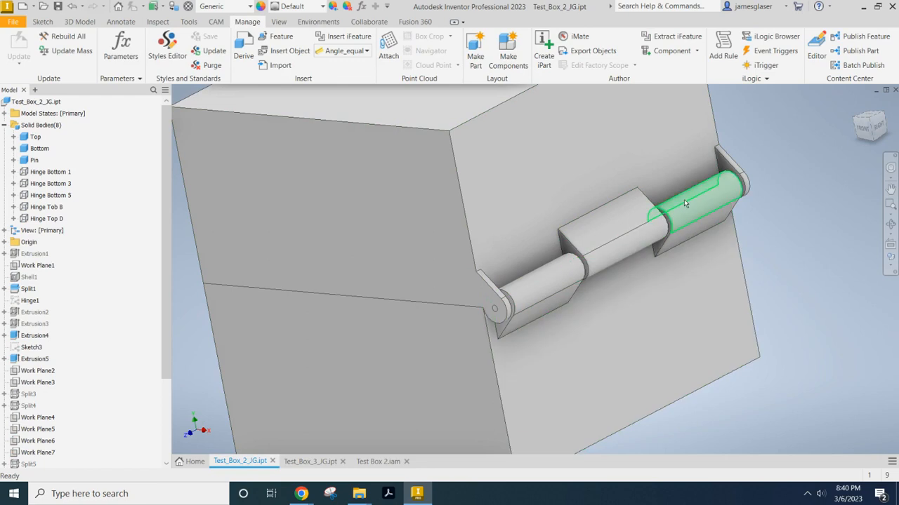
{"action": "mouse_move", "coordinate": [684, 200]}
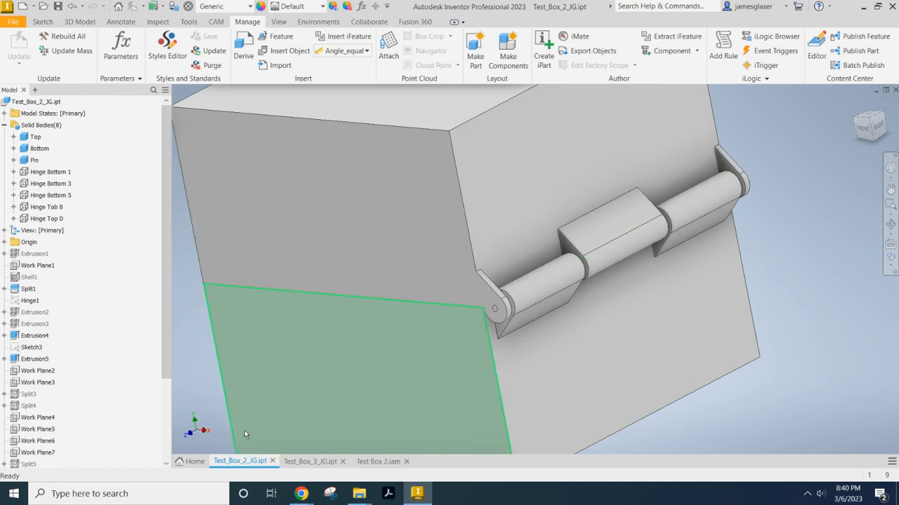
{"action": "left_click", "coordinate": [314, 461]}
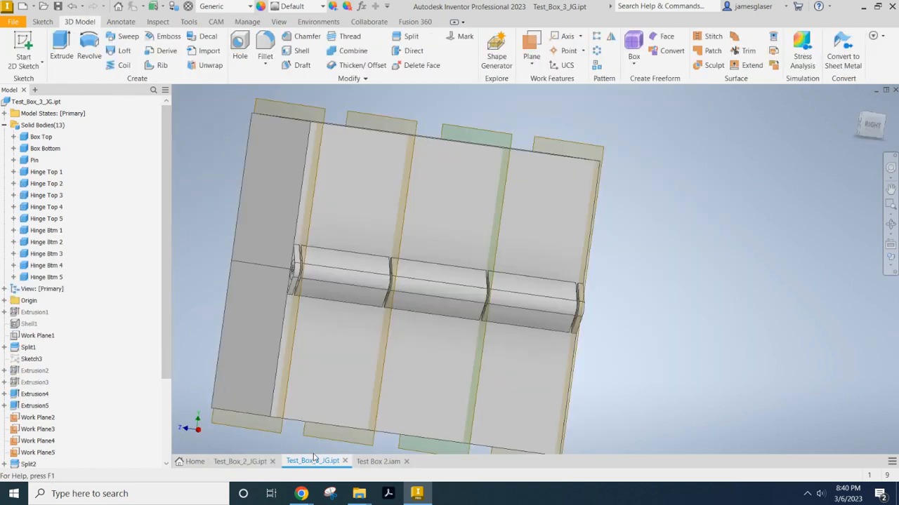
Hide the four work planes at the hinge gaps, Work Plane2 to Work Plane5.
{"action": "right_click", "coordinate": [324, 115]}
{"action": "left_click", "coordinate": [369, 130]}
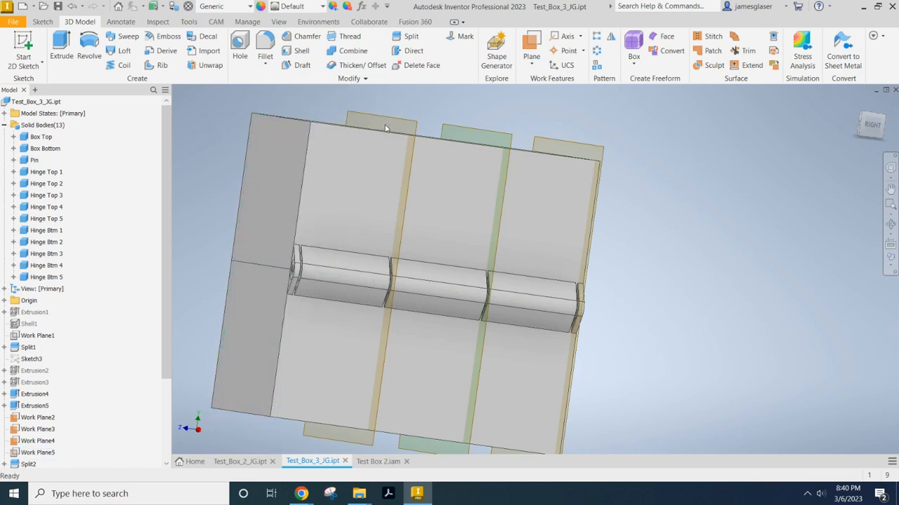
{"action": "right_click", "coordinate": [414, 124]}
{"action": "left_click", "coordinate": [484, 137]}
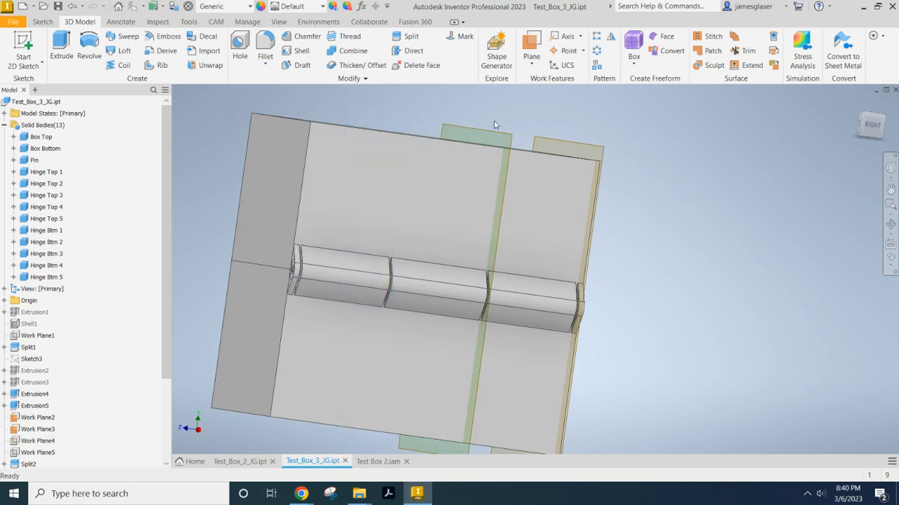
{"action": "right_click", "coordinate": [504, 137]}
{"action": "left_click", "coordinate": [530, 148]}
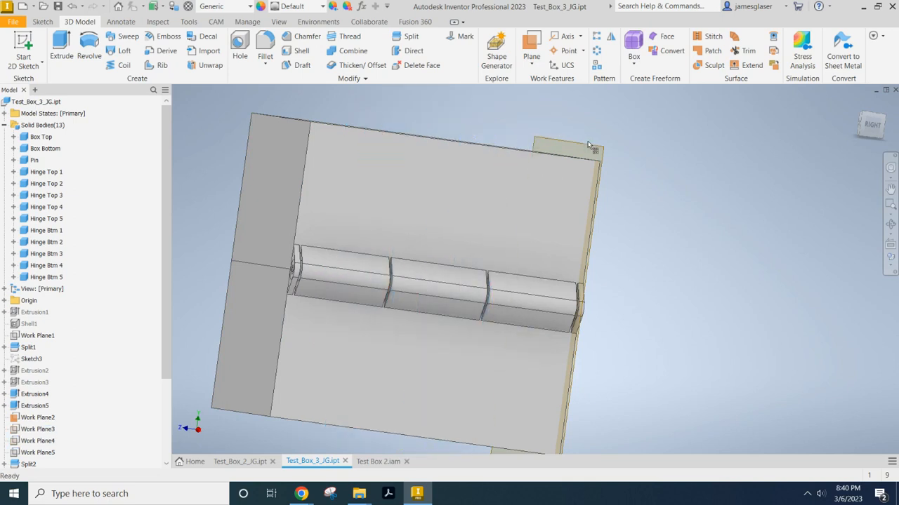
{"action": "right_click", "coordinate": [590, 148]}
{"action": "left_click", "coordinate": [627, 160]}
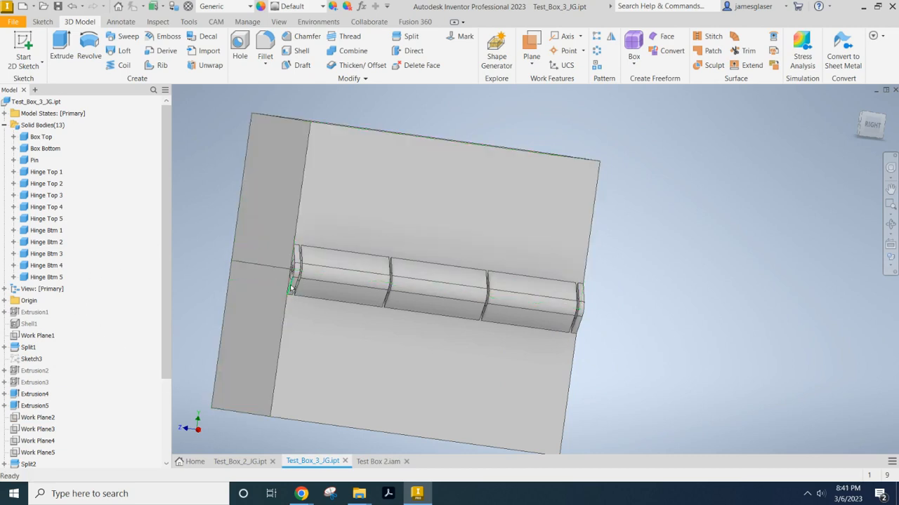
Hide the Hinge Btm 1 body so only the top hinge's end segment shows there.
{"action": "middle_click_drag", "start_coordinate": [355, 271], "coordinate": [378, 265], "text": "shift"}
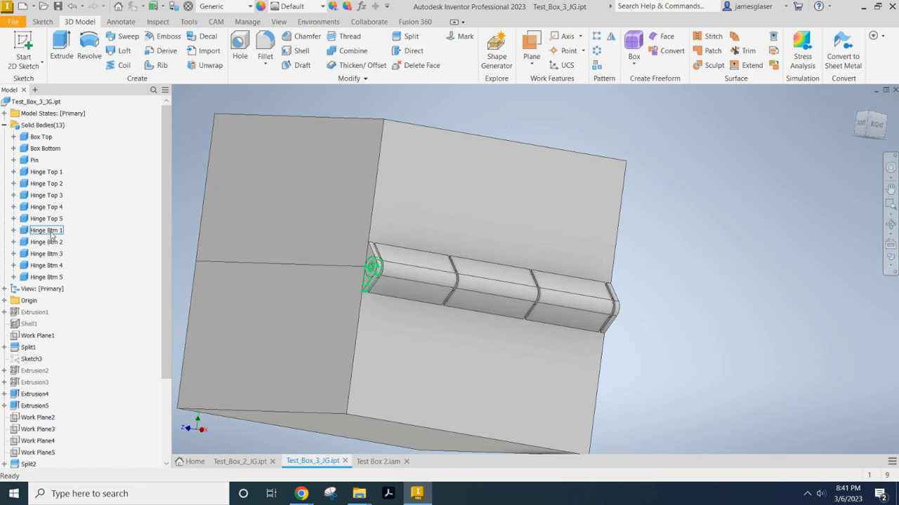
{"action": "right_click", "coordinate": [51, 236]}
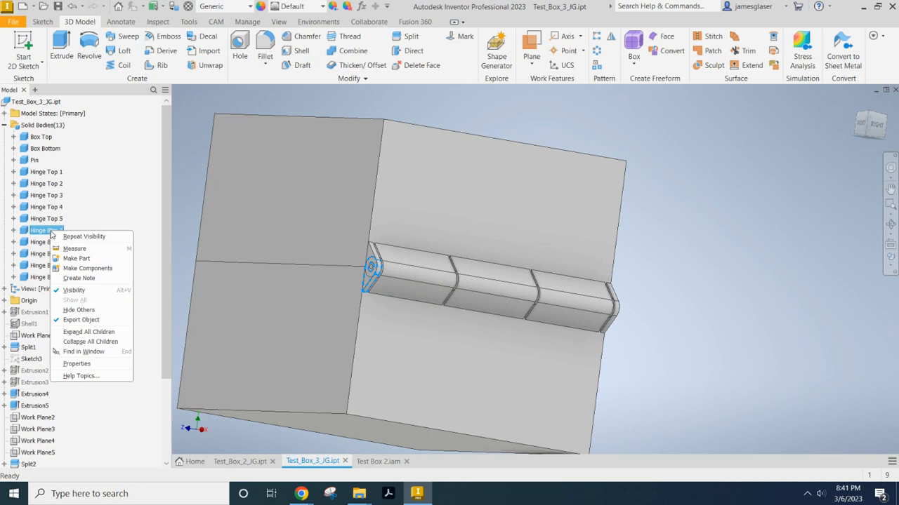
{"action": "left_click", "coordinate": [81, 292]}
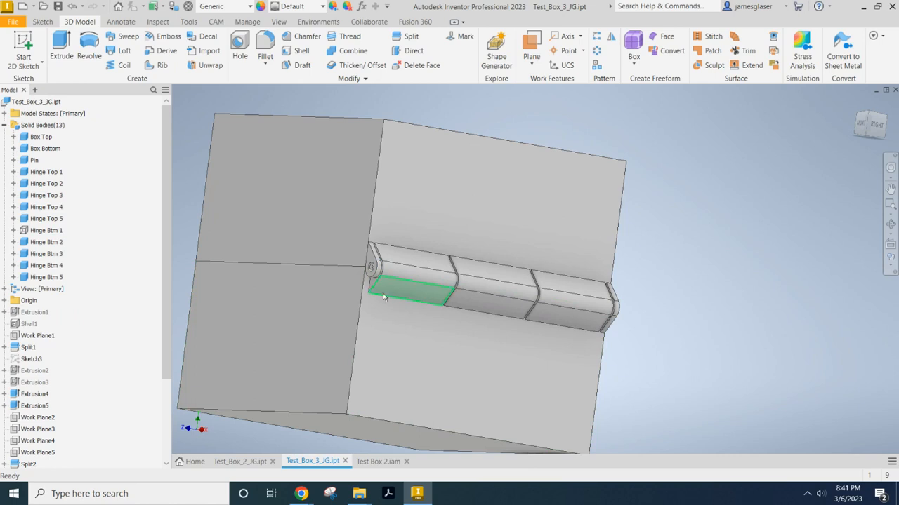
{"action": "right_click", "coordinate": [55, 231]}
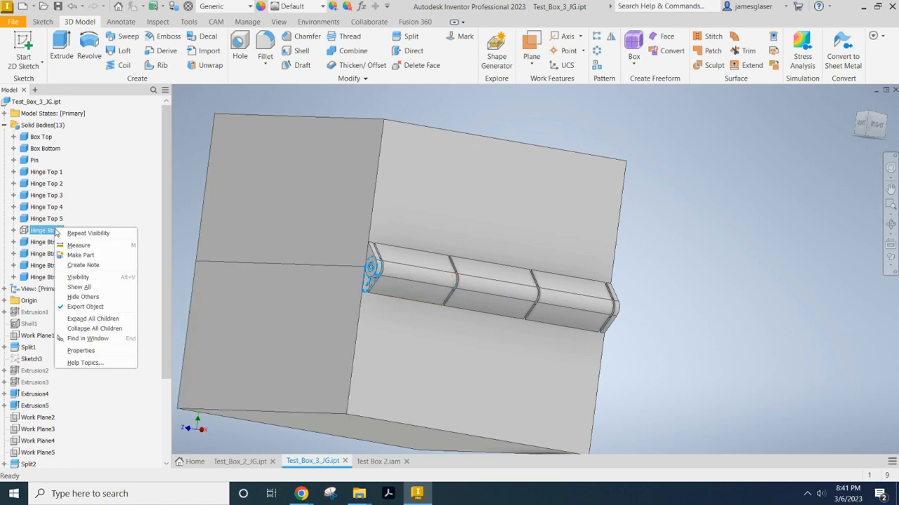
{"action": "left_click", "coordinate": [135, 210]}
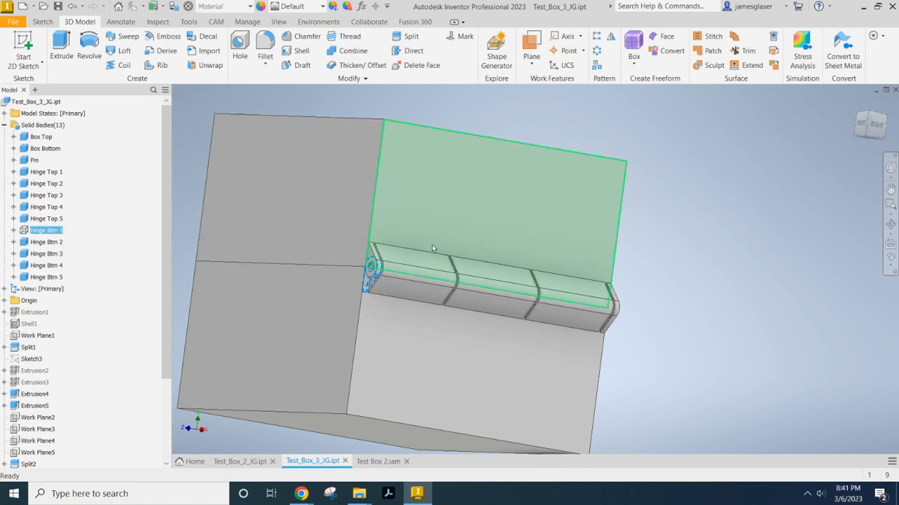
Hide Hinge Top 2, Hinge Btm 3, Hinge Top 4 and Hinge Btm 5 so the hinge segments alternate between top and bottom.
{"action": "right_click", "coordinate": [54, 187]}
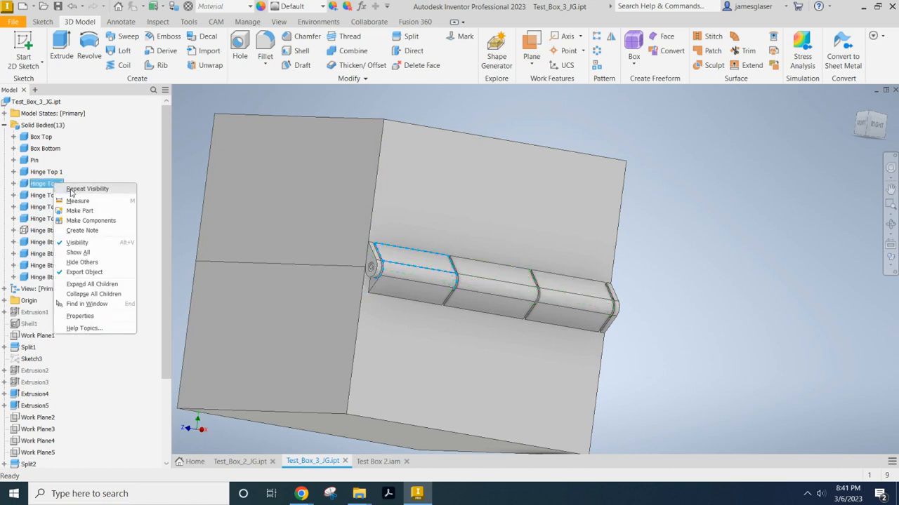
{"action": "left_click", "coordinate": [75, 242]}
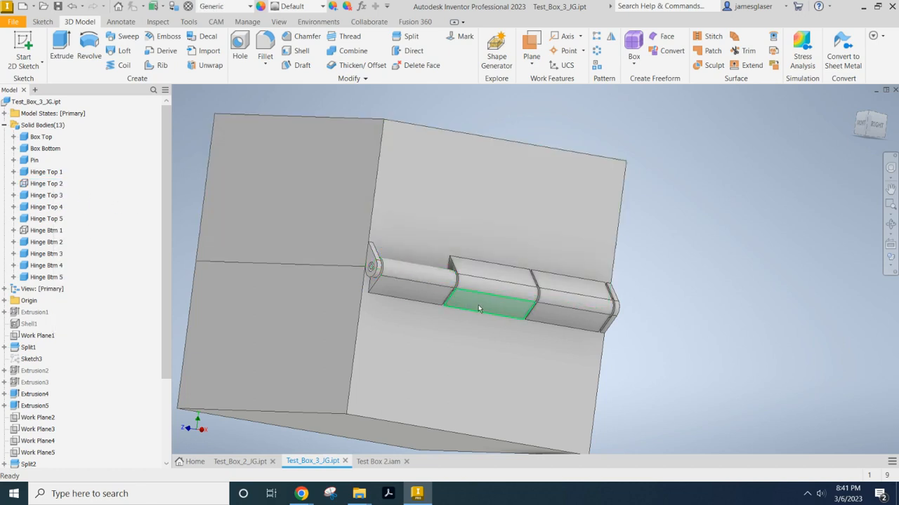
{"action": "right_click", "coordinate": [56, 256]}
{"action": "left_click", "coordinate": [86, 317]}
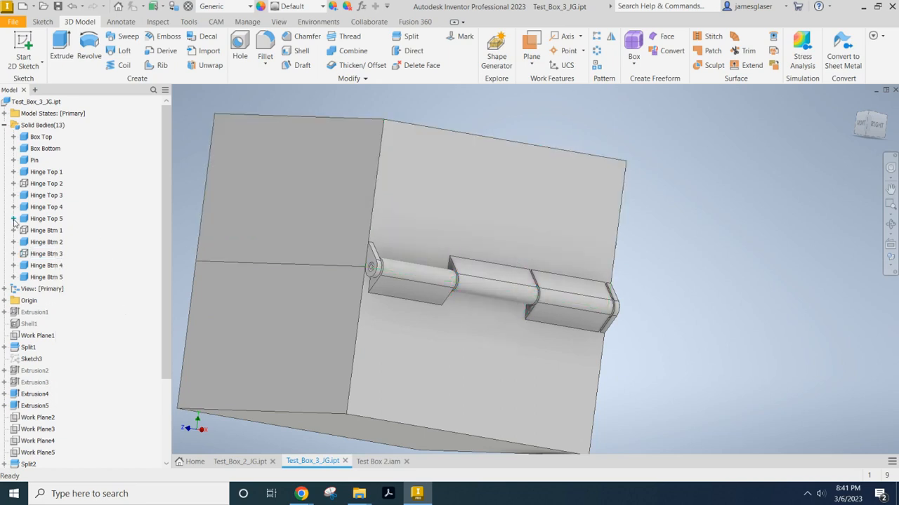
{"action": "right_click", "coordinate": [42, 210]}
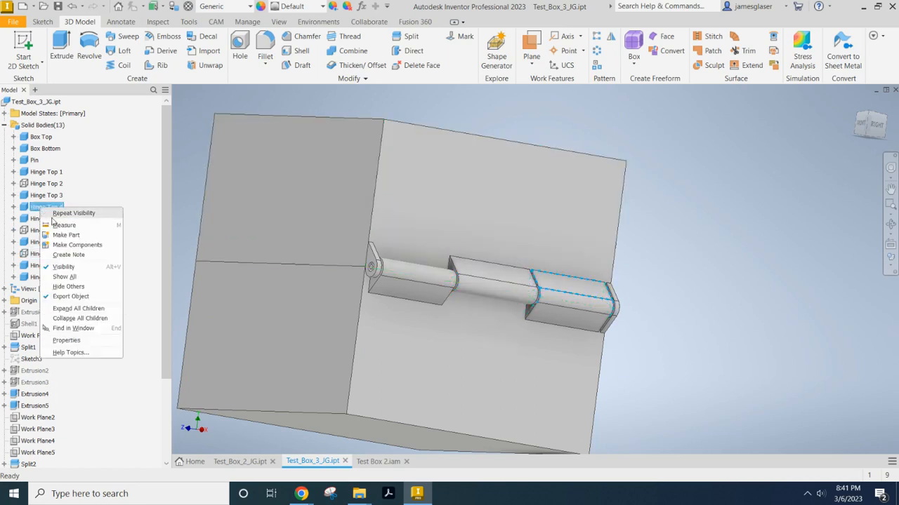
{"action": "left_click", "coordinate": [78, 265]}
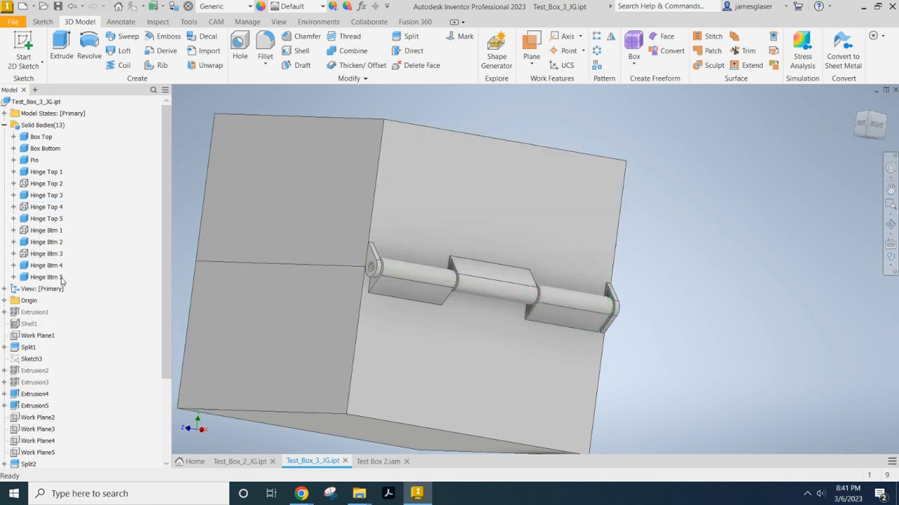
{"action": "right_click", "coordinate": [48, 277]}
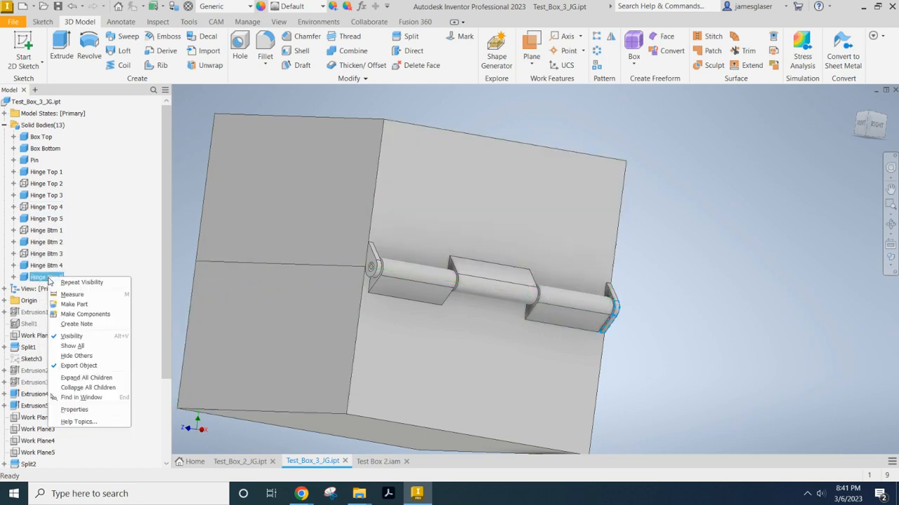
{"action": "left_click", "coordinate": [80, 338]}
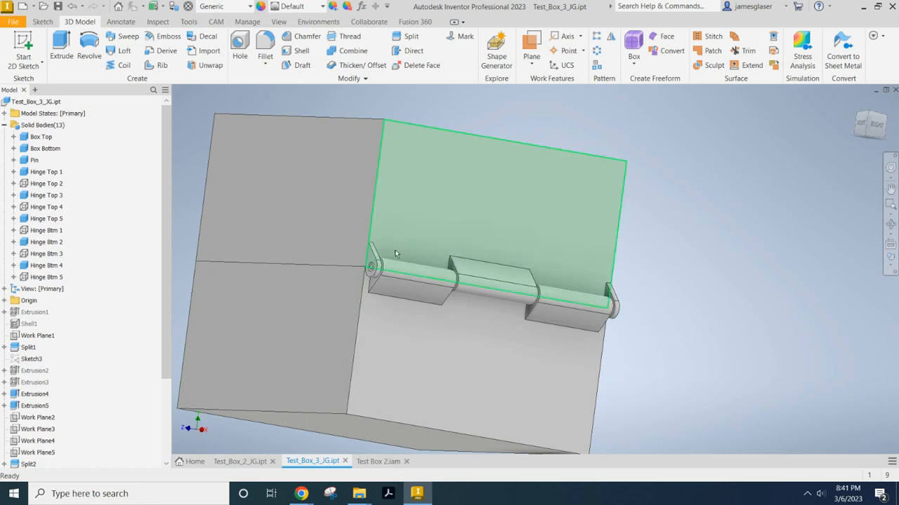
Examine the opening around the pin at the hinge's end and identify which features in the model history form it.
{"action": "scroll", "coordinate": [369, 270], "scroll_direction": "down", "scroll_amount": 5}
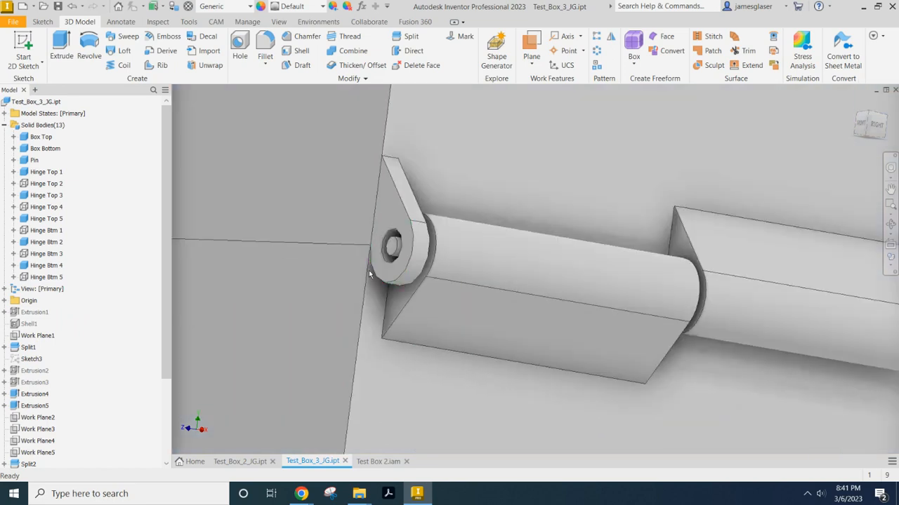
{"action": "scroll", "coordinate": [368, 271], "scroll_direction": "down", "scroll_amount": 3}
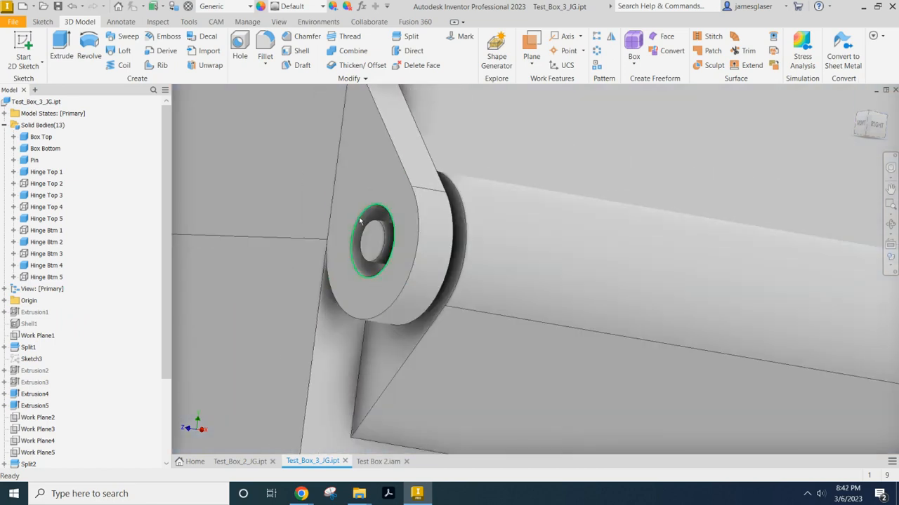
{"action": "middle_click_drag", "start_coordinate": [328, 207], "coordinate": [373, 202], "text": "shift"}
{"action": "scroll", "coordinate": [470, 198], "scroll_direction": "up", "scroll_amount": 3}
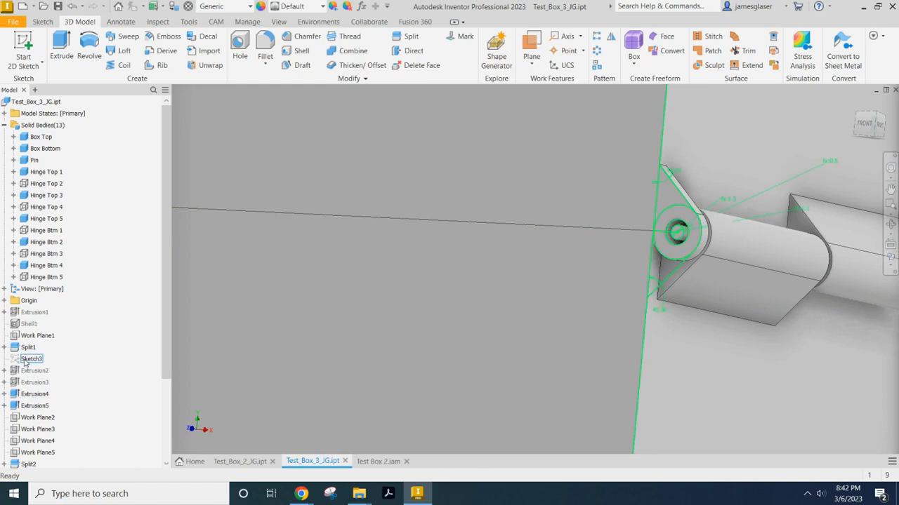
{"action": "left_click", "coordinate": [32, 396]}
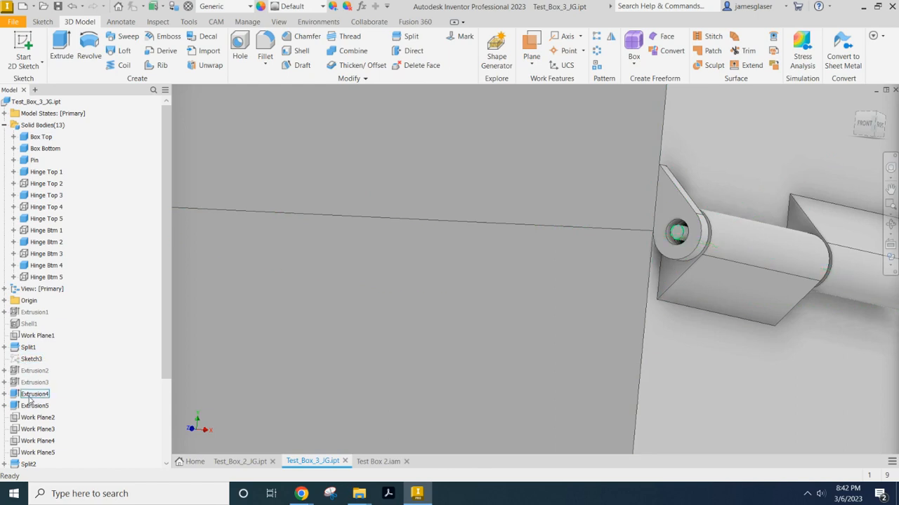
{"action": "left_click", "coordinate": [33, 406]}
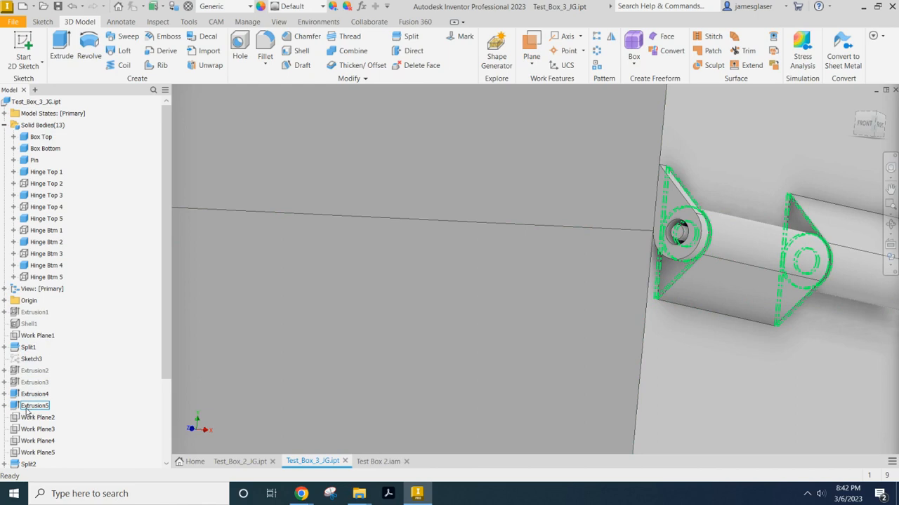
{"action": "left_click", "coordinate": [31, 395]}
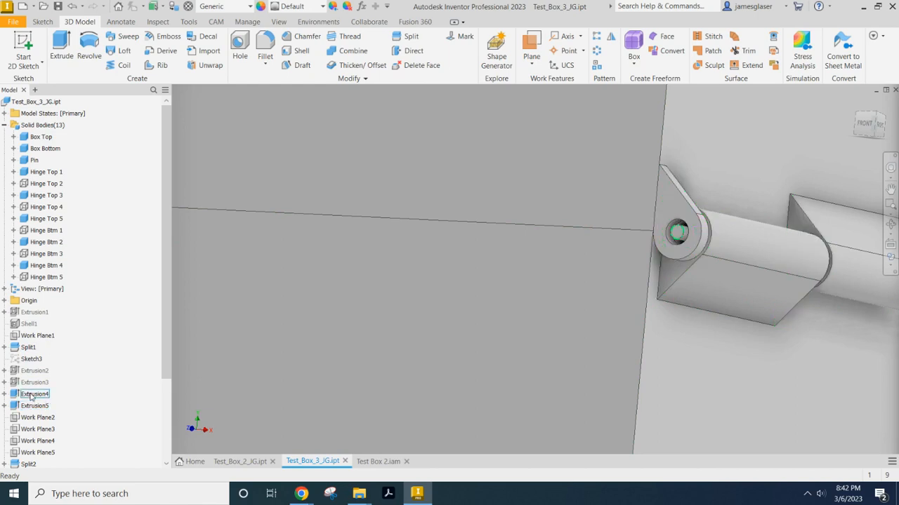
{"action": "left_click", "coordinate": [33, 405]}
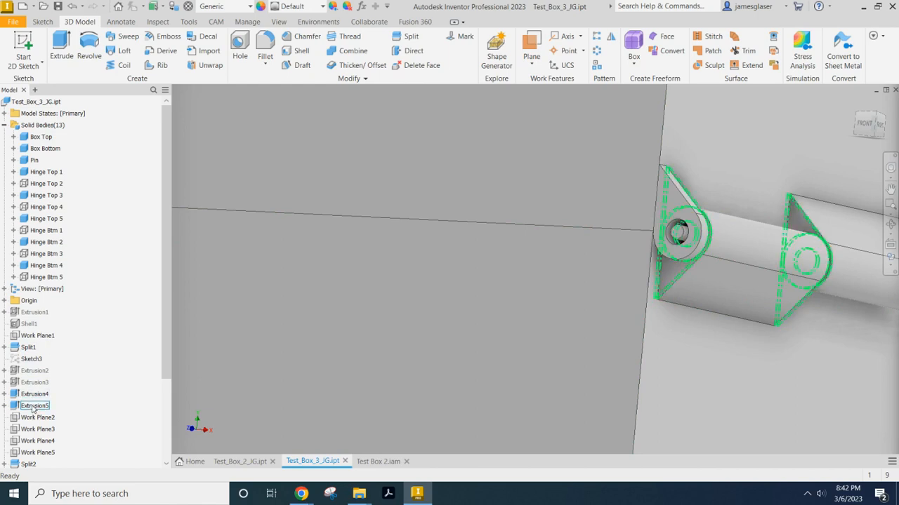
{"action": "right_click", "coordinate": [32, 407]}
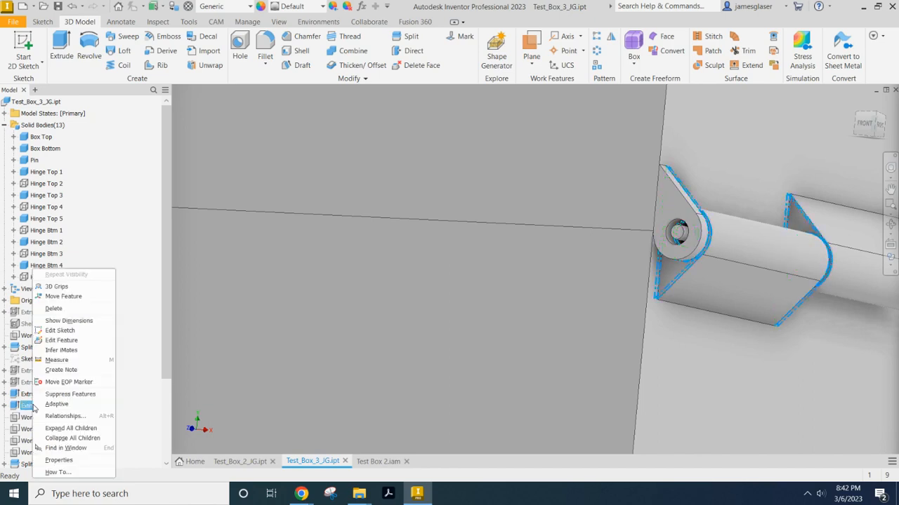
{"action": "left_click", "coordinate": [69, 340]}
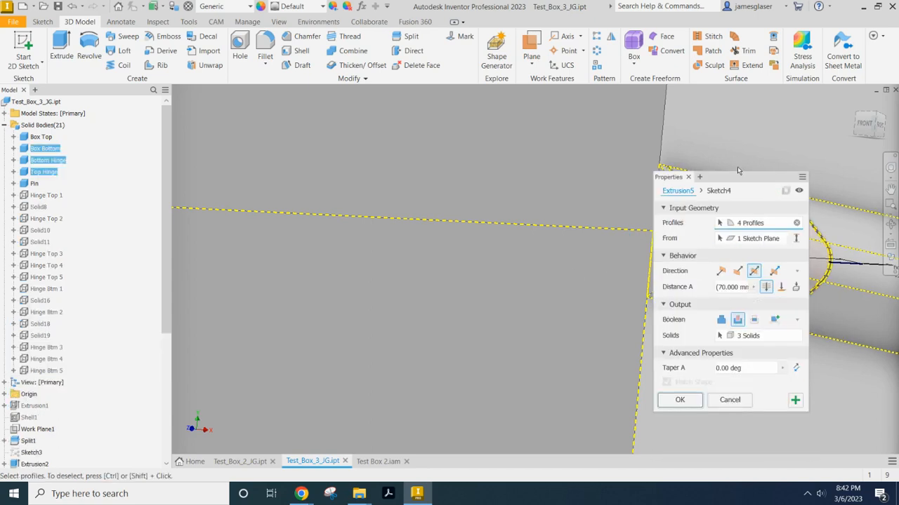
{"action": "left_click_drag", "start_coordinate": [738, 177], "coordinate": [471, 178]}
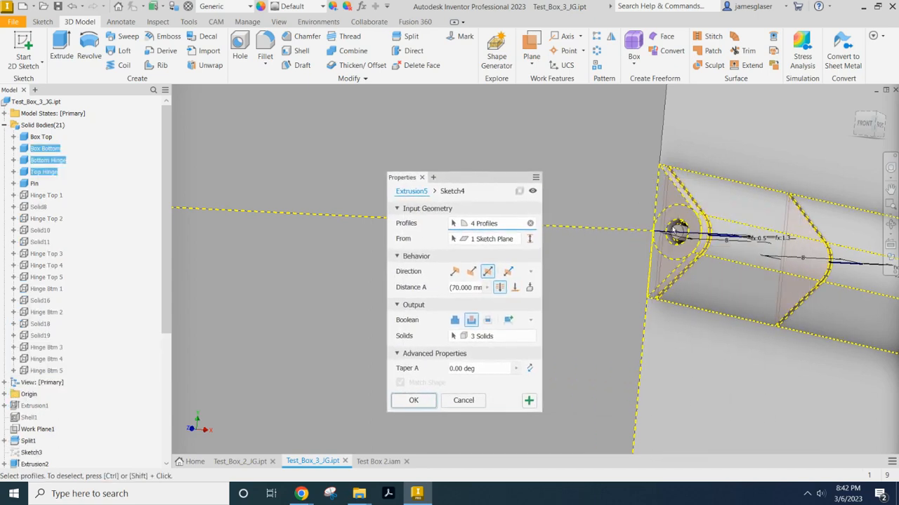
{"action": "left_click", "coordinate": [464, 400]}
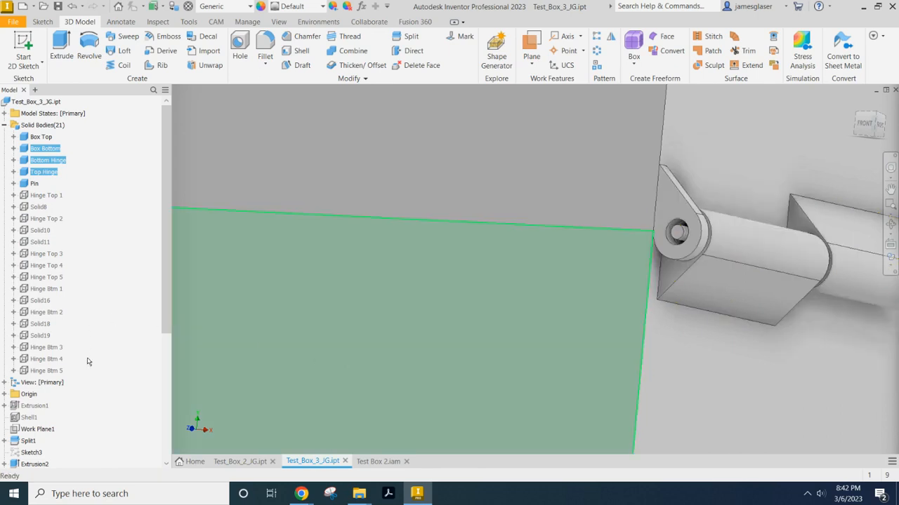
Edit the top hinge extrusion, Extrusion3, adding the ring-shaped clearance region around the pin to its profiles.
{"action": "scroll", "coordinate": [77, 379], "scroll_direction": "down", "scroll_amount": 5}
{"action": "scroll", "coordinate": [50, 386], "scroll_direction": "up", "scroll_amount": 2}
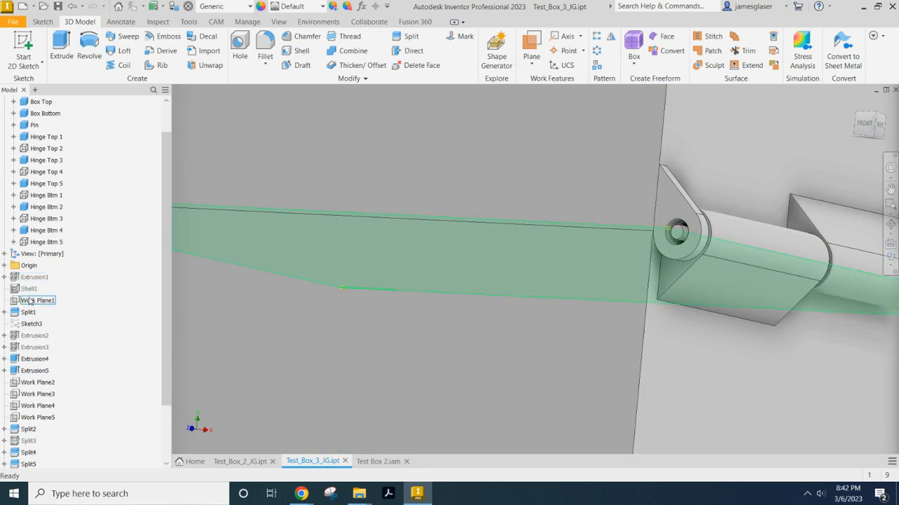
{"action": "left_click", "coordinate": [35, 336]}
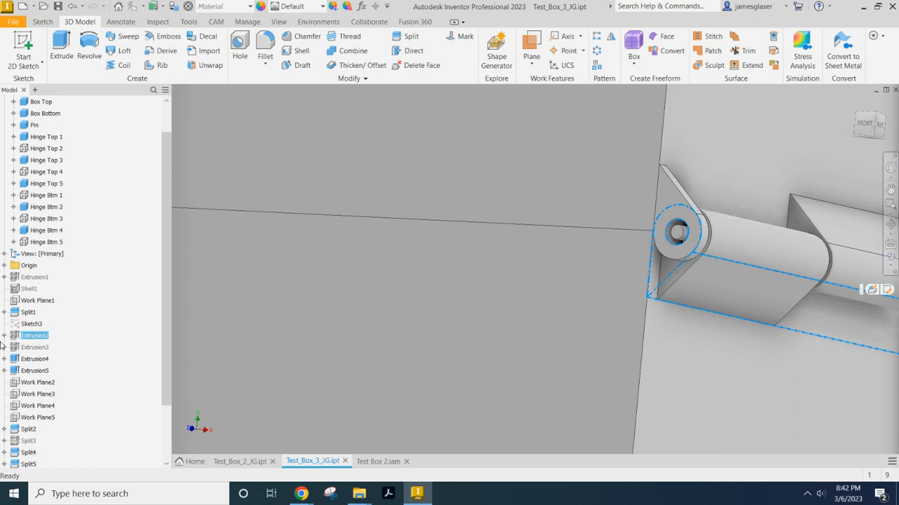
{"action": "left_click", "coordinate": [32, 348]}
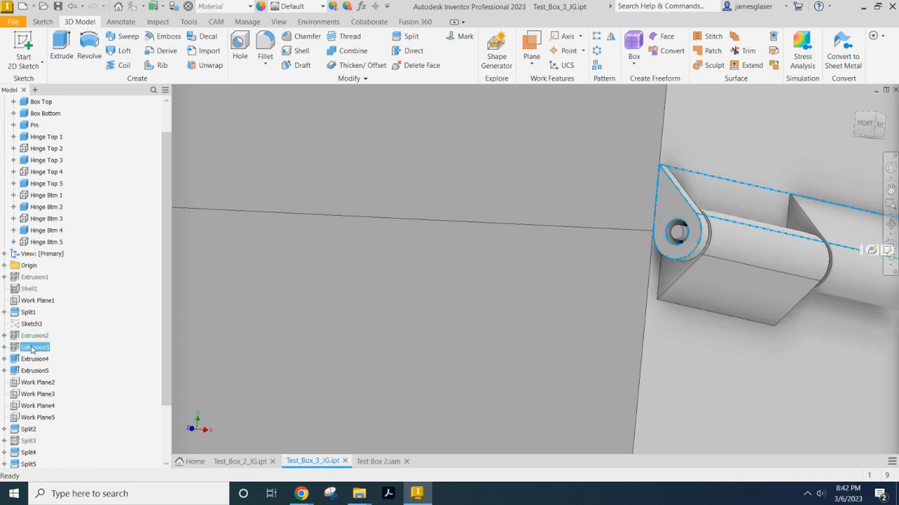
{"action": "right_click", "coordinate": [29, 347]}
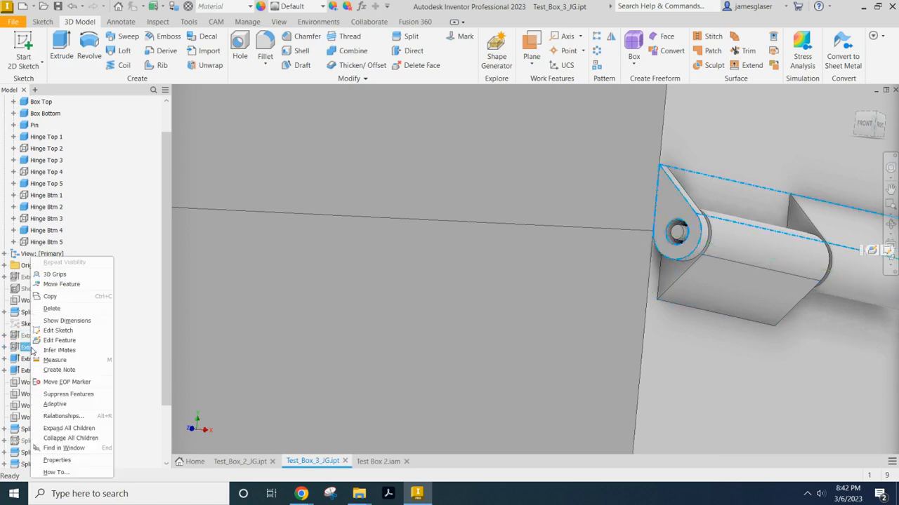
{"action": "left_click", "coordinate": [59, 341]}
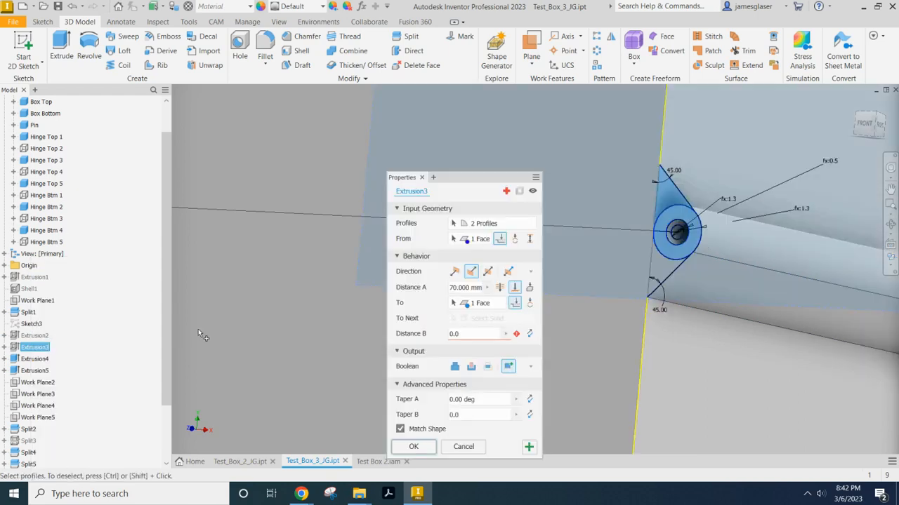
{"action": "left_click", "coordinate": [679, 225]}
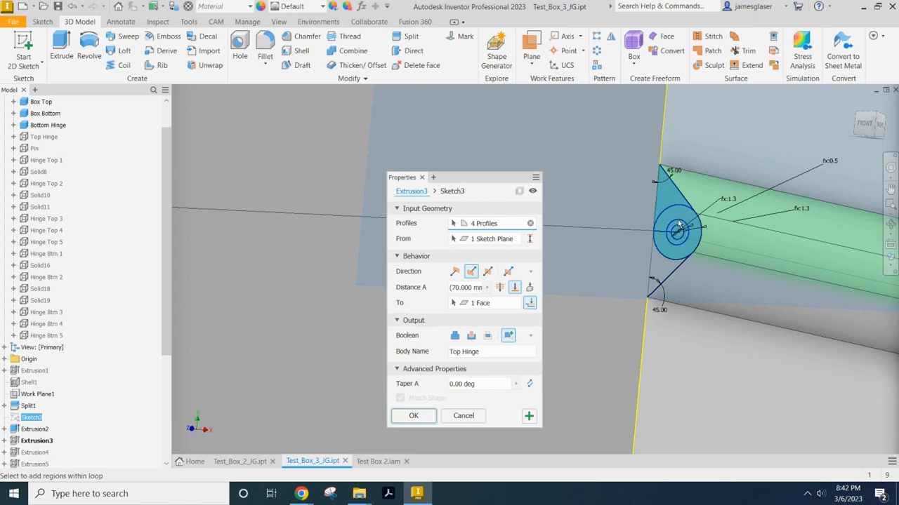
{"action": "left_click", "coordinate": [414, 416]}
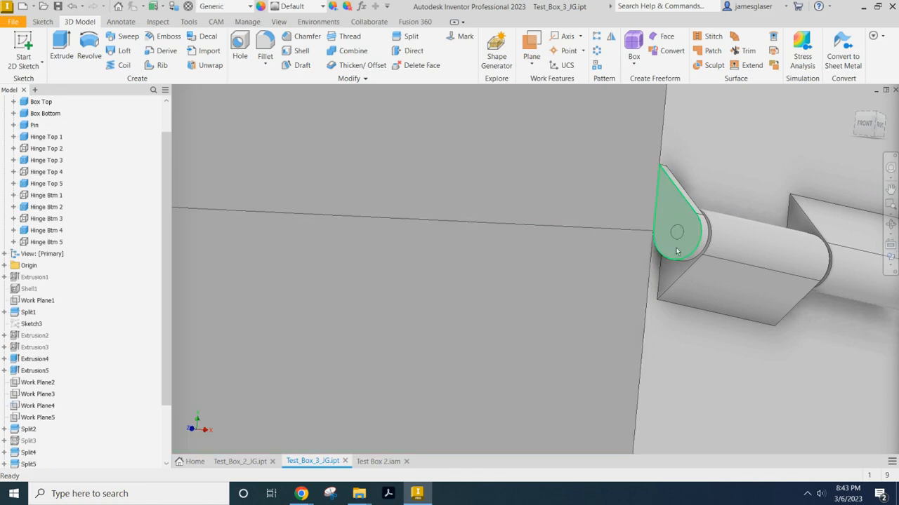
Create a cross-section analysis of the box and hinge, offset about -13.75 mm from the box top's side face at the hinge's end.
{"action": "middle_click_drag", "start_coordinate": [737, 233], "coordinate": [673, 265], "text": "shift"}
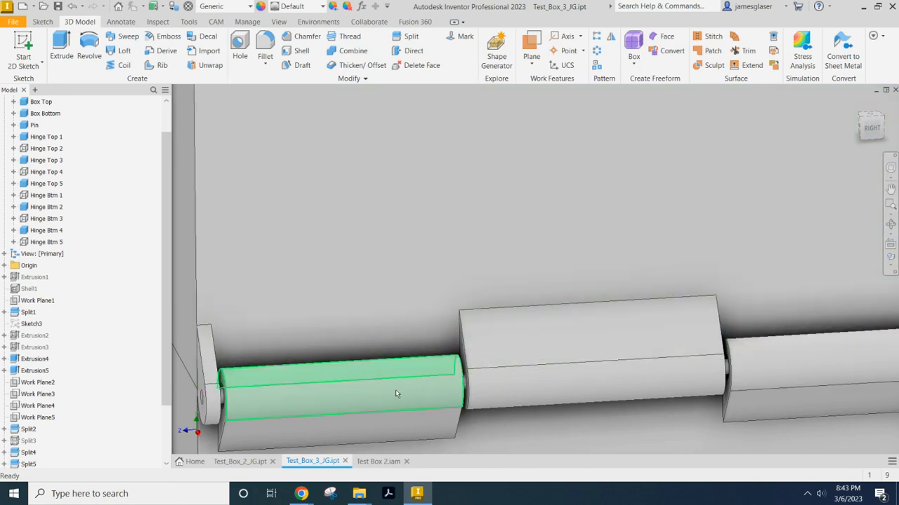
{"action": "middle_click_drag", "start_coordinate": [311, 390], "coordinate": [291, 359], "text": "shift"}
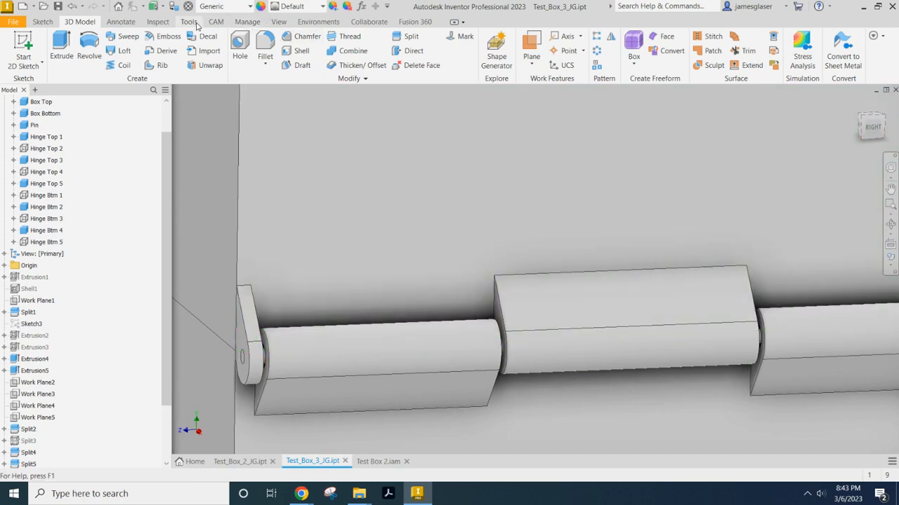
{"action": "left_click", "coordinate": [157, 21]}
{"action": "left_click", "coordinate": [152, 48]}
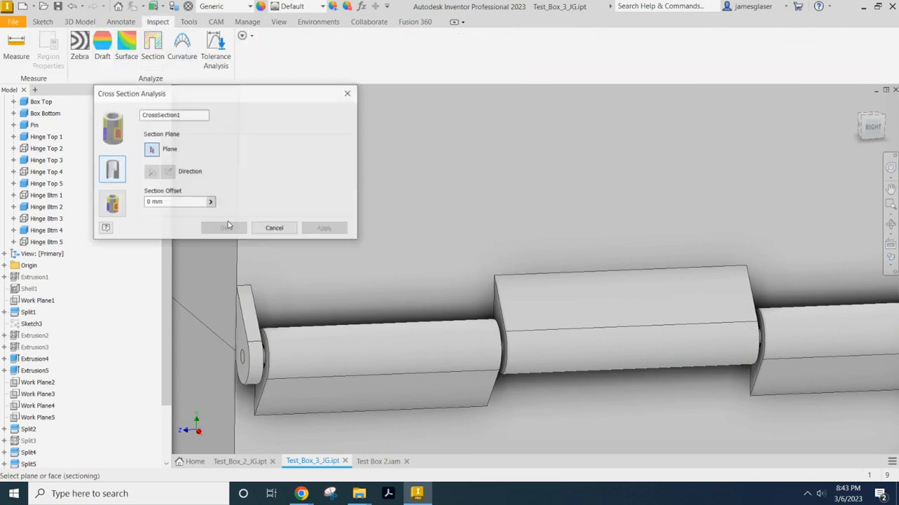
{"action": "left_click", "coordinate": [211, 299]}
{"action": "scroll", "coordinate": [237, 268], "scroll_direction": "up", "scroll_amount": 4}
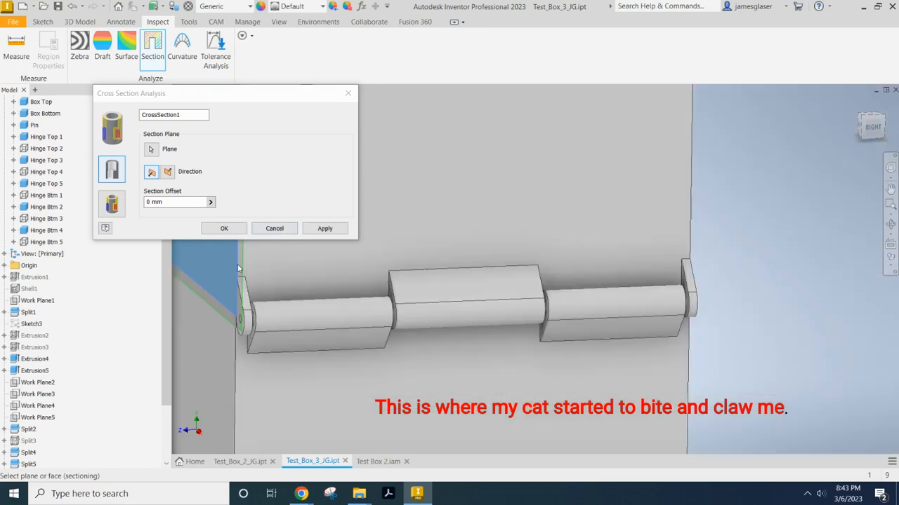
{"action": "scroll", "coordinate": [329, 249], "scroll_direction": "down", "scroll_amount": 5}
{"action": "scroll", "coordinate": [333, 250], "scroll_direction": "up", "scroll_amount": 2}
{"action": "scroll", "coordinate": [464, 217], "scroll_direction": "up", "scroll_amount": 5}
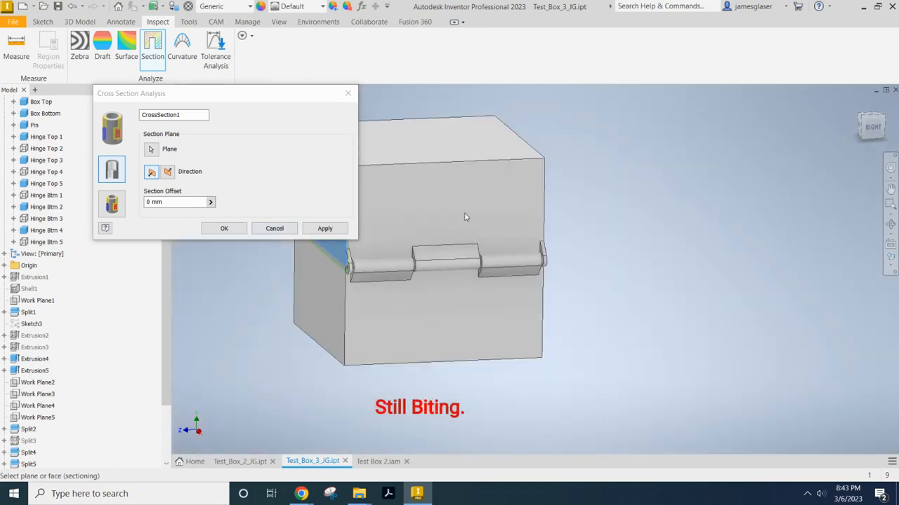
{"action": "middle_click_drag", "start_coordinate": [465, 216], "coordinate": [561, 294]}
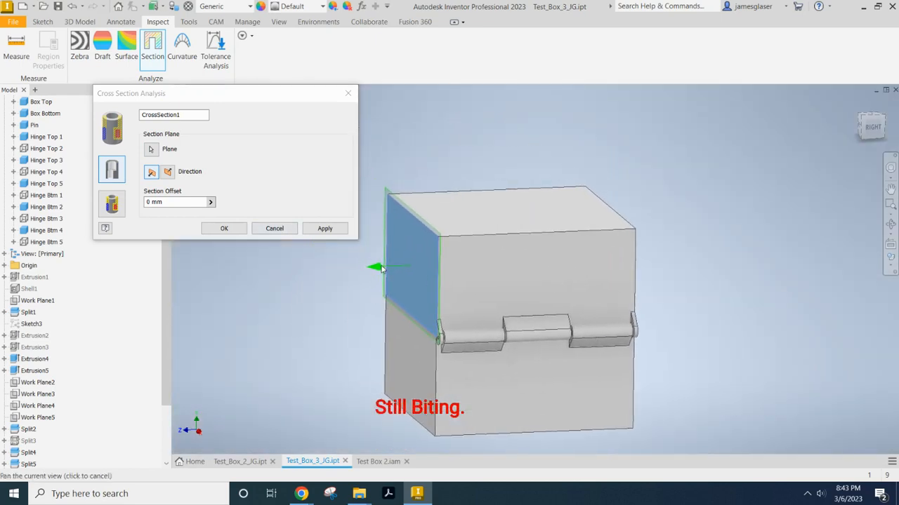
{"action": "left_click_drag", "start_coordinate": [380, 269], "coordinate": [411, 268]}
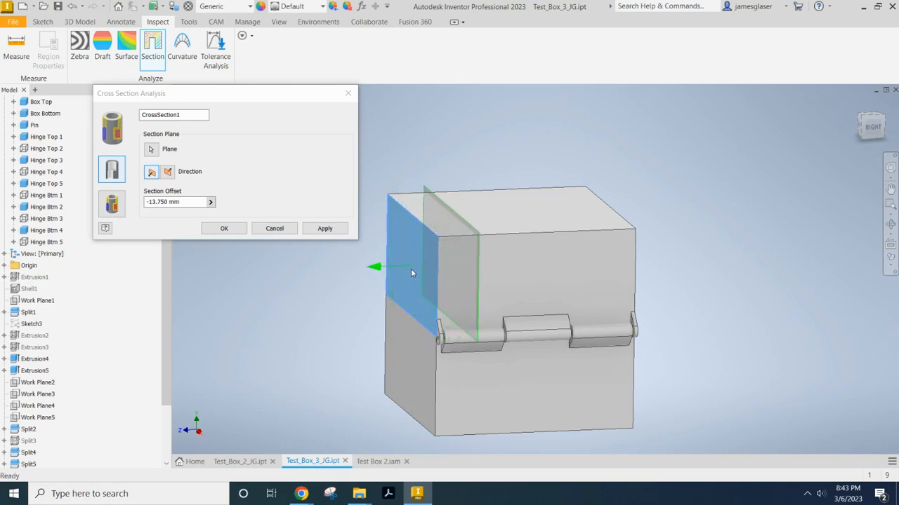
{"action": "left_click", "coordinate": [225, 229]}
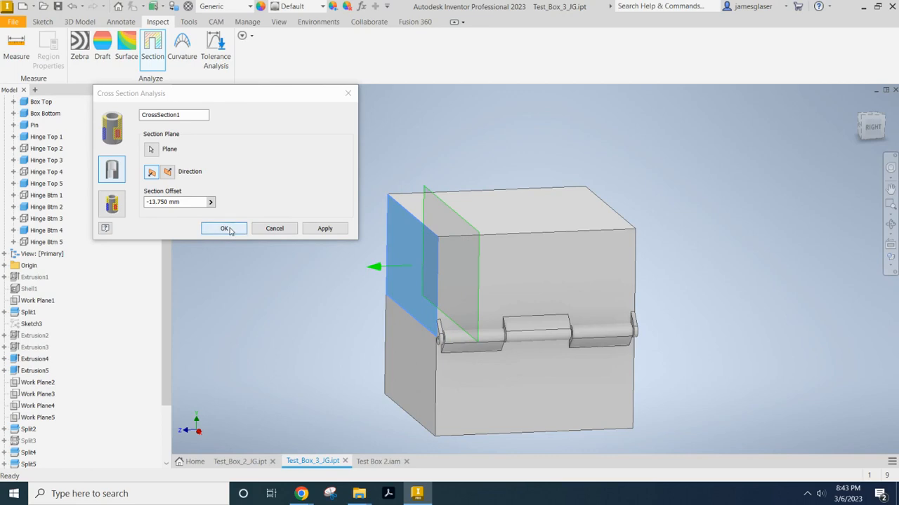
Examine the clearance around the pin in the sectioned hinge segment at the end of the box.
{"action": "scroll", "coordinate": [465, 342], "scroll_direction": "up", "scroll_amount": 3}
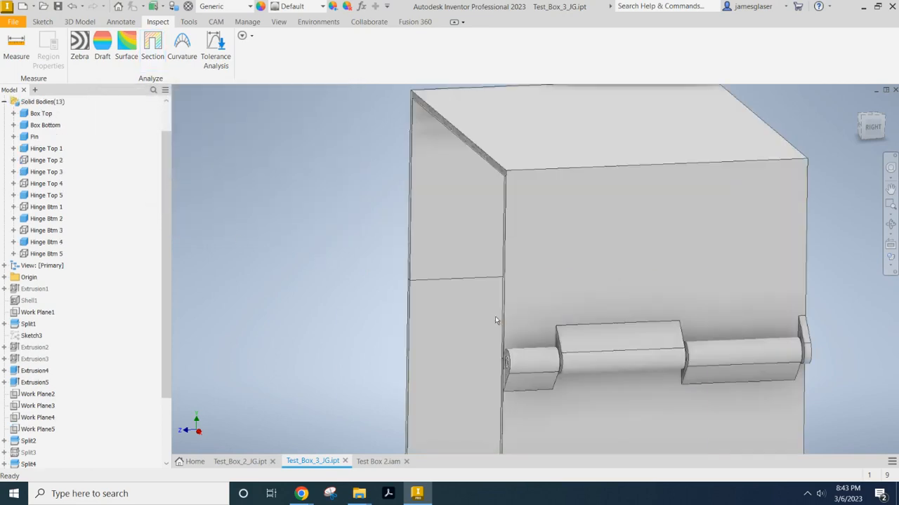
{"action": "middle_click_drag", "start_coordinate": [496, 348], "coordinate": [582, 337], "text": "shift"}
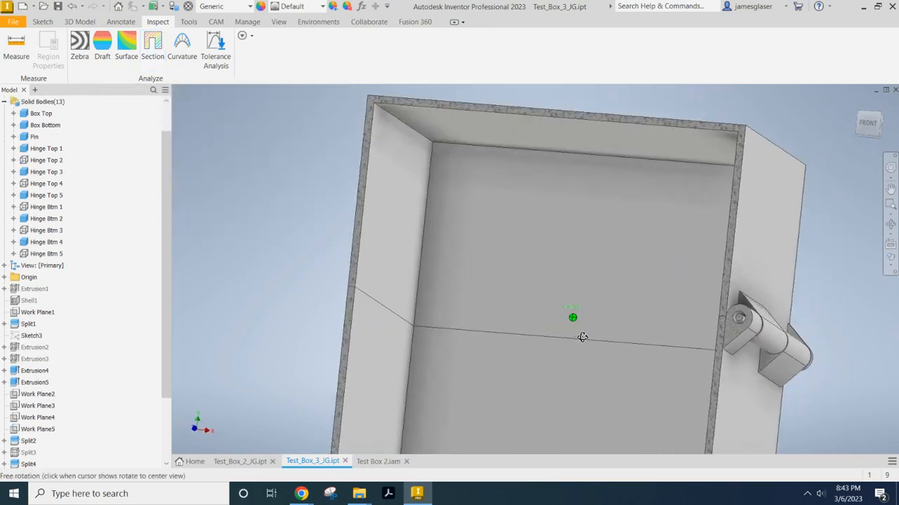
{"action": "scroll", "coordinate": [747, 340], "scroll_direction": "down", "scroll_amount": 5}
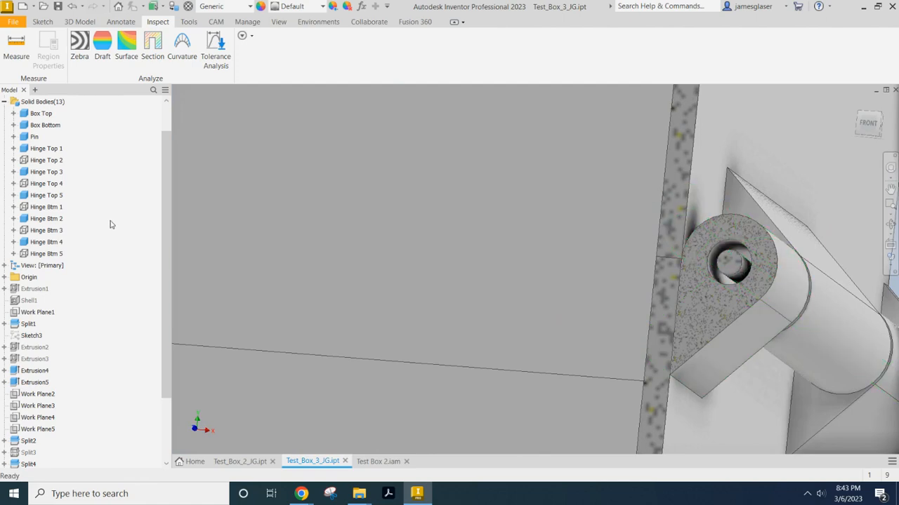
{"action": "scroll", "coordinate": [108, 222], "scroll_direction": "up", "scroll_amount": 1}
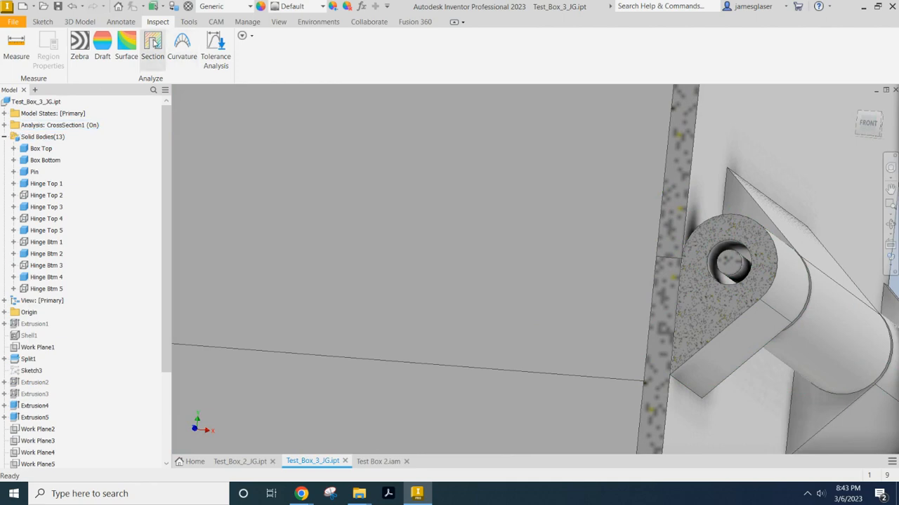
Create a second cross-section analysis offset 28.75 mm from the box top's far inner wall, through the middle hinge segment, and inspect the pin there.
{"action": "left_click", "coordinate": [153, 44]}
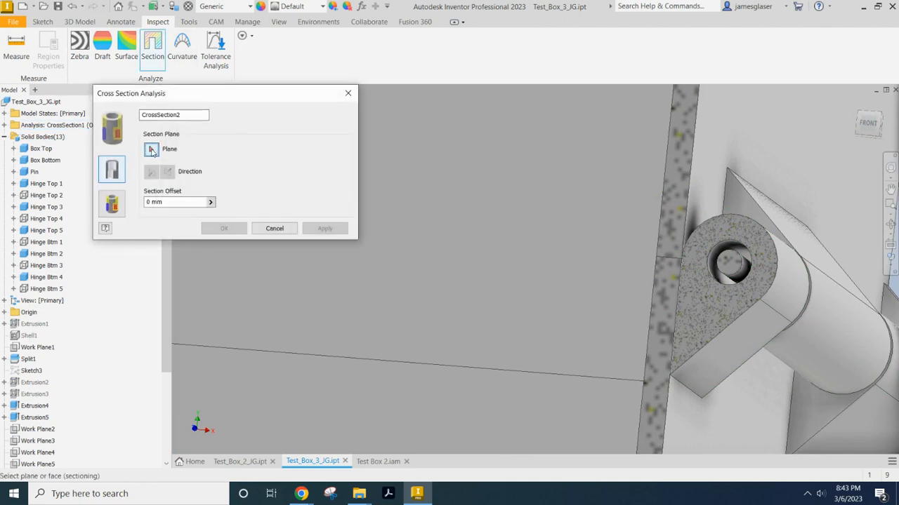
{"action": "scroll", "coordinate": [410, 238], "scroll_direction": "down", "scroll_amount": 3}
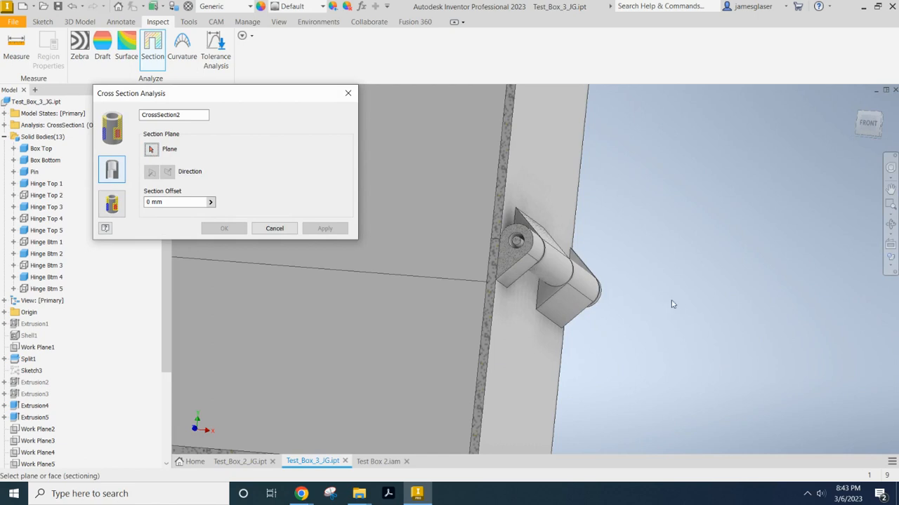
{"action": "left_click", "coordinate": [485, 232]}
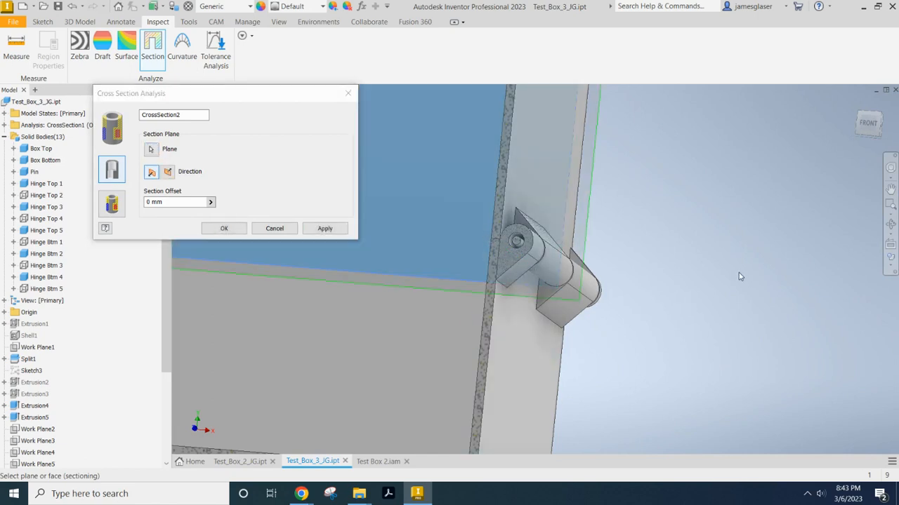
{"action": "scroll", "coordinate": [757, 238], "scroll_direction": "down", "scroll_amount": 5}
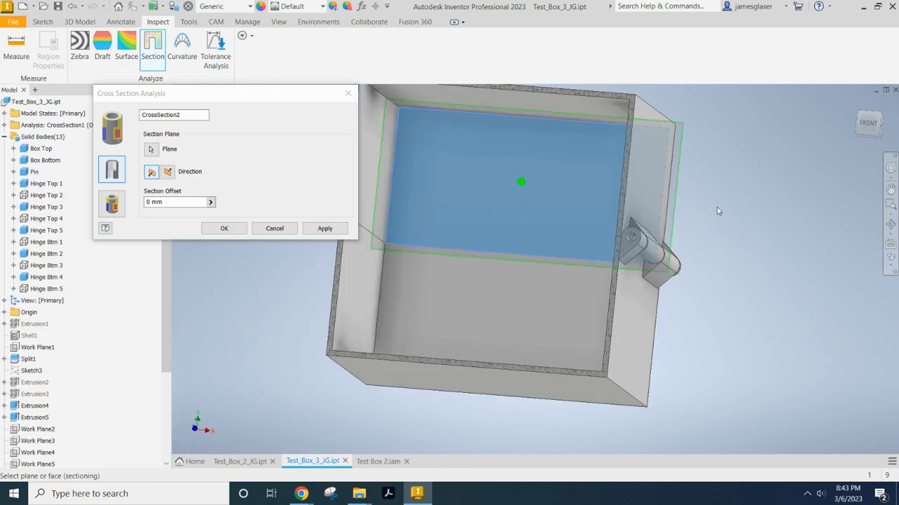
{"action": "middle_click_drag", "start_coordinate": [735, 217], "coordinate": [698, 216], "text": "shift"}
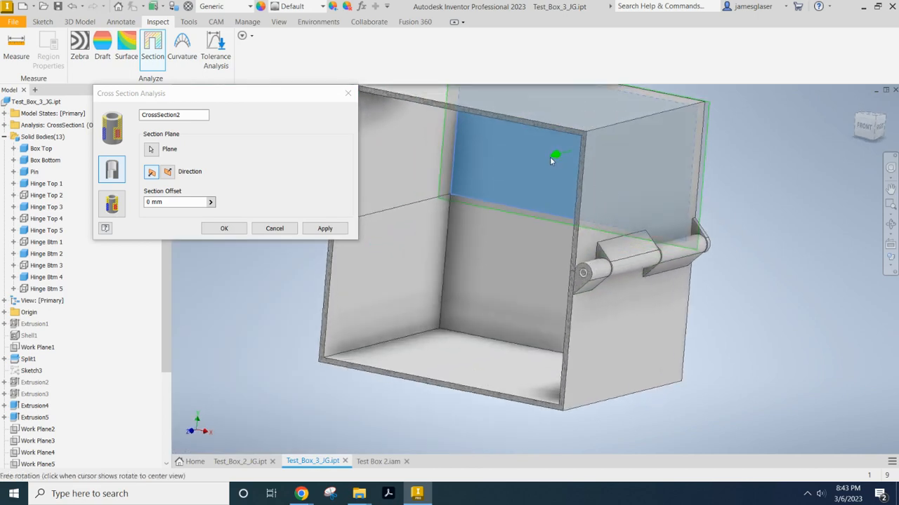
{"action": "left_click_drag", "start_coordinate": [557, 155], "coordinate": [493, 158]}
{"action": "middle_click_drag", "start_coordinate": [772, 234], "coordinate": [556, 286], "text": "shift"}
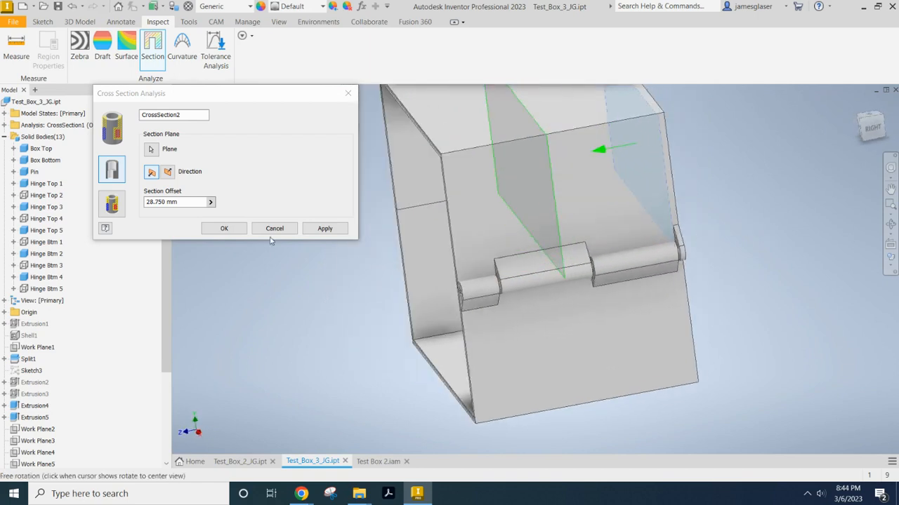
{"action": "left_click", "coordinate": [224, 228]}
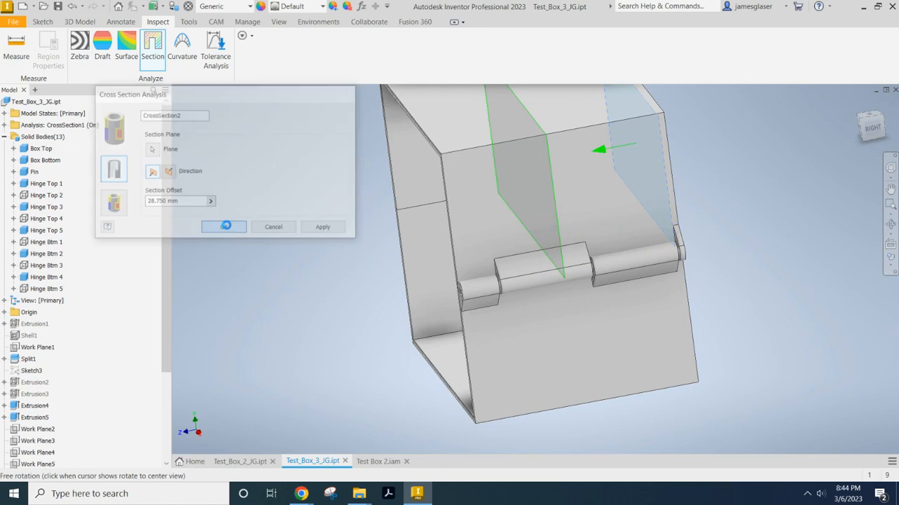
{"action": "middle_click_drag", "start_coordinate": [429, 222], "coordinate": [650, 273], "text": "shift"}
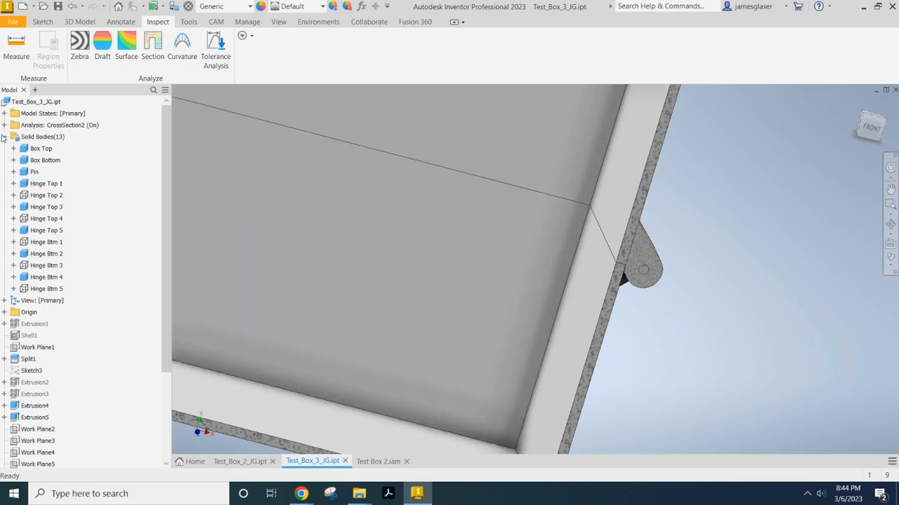
Delete both cross-section analyses, CrossSection2 and CrossSection1.
{"action": "left_click", "coordinate": [4, 125]}
{"action": "right_click", "coordinate": [60, 149]}
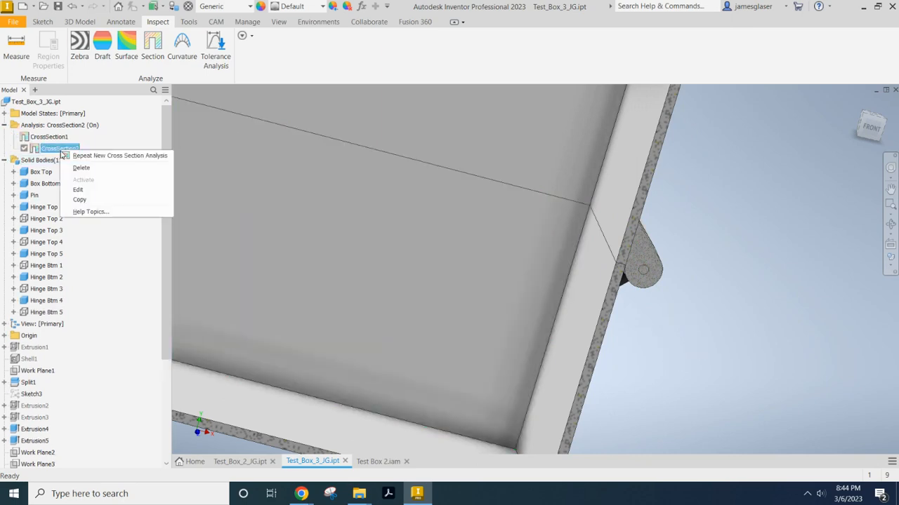
{"action": "left_click", "coordinate": [101, 168]}
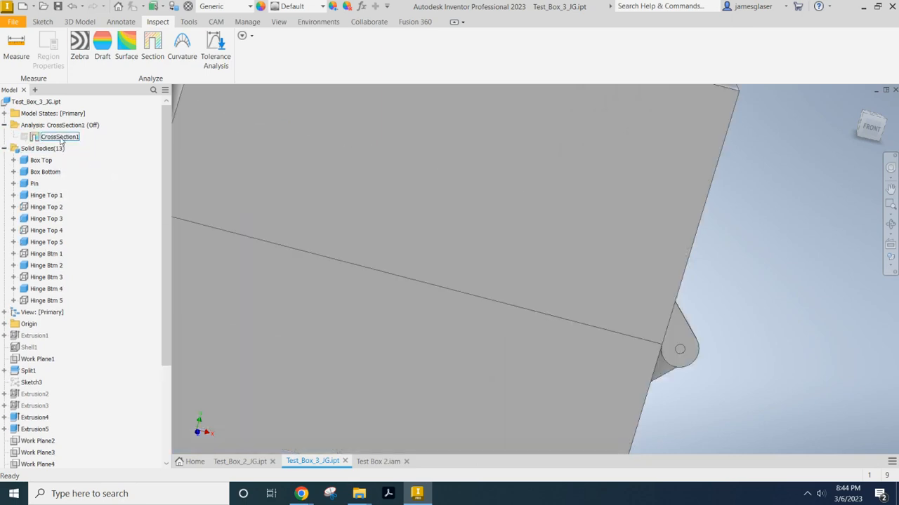
{"action": "left_click", "coordinate": [60, 137]}
{"action": "right_click", "coordinate": [60, 137]}
{"action": "left_click", "coordinate": [101, 156]}
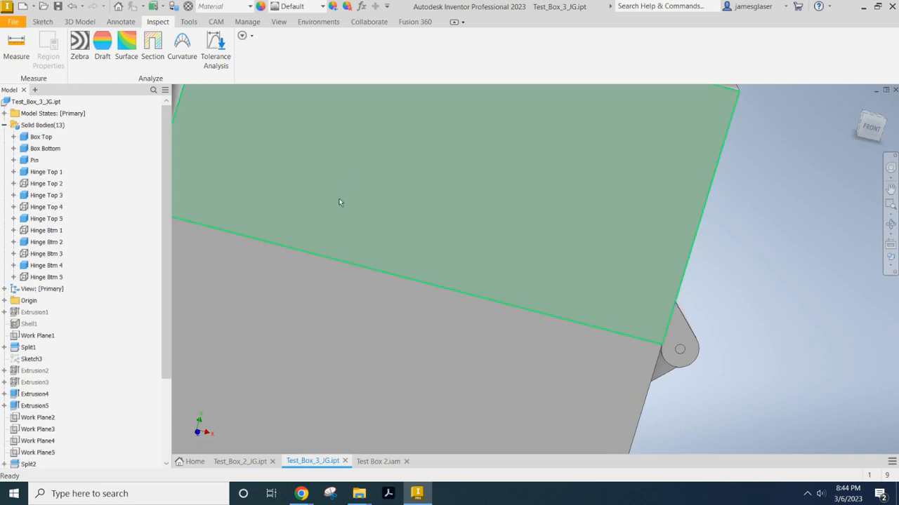
Save the part.
{"action": "scroll", "coordinate": [323, 209], "scroll_direction": "down", "scroll_amount": 5}
{"action": "mouse_move", "coordinate": [584, 243]}
{"action": "middle_mouse_down", "text": "shift"}
{"action": "mouse_move", "coordinate": [427, 231]}
{"action": "mouse_move", "coordinate": [480, 211]}
{"action": "mouse_move", "coordinate": [471, 237]}
{"action": "mouse_move", "coordinate": [531, 245]}
{"action": "mouse_move", "coordinate": [551, 235]}
{"action": "mouse_move", "coordinate": [541, 237]}
{"action": "middle_mouse_up", "text": "shift"}
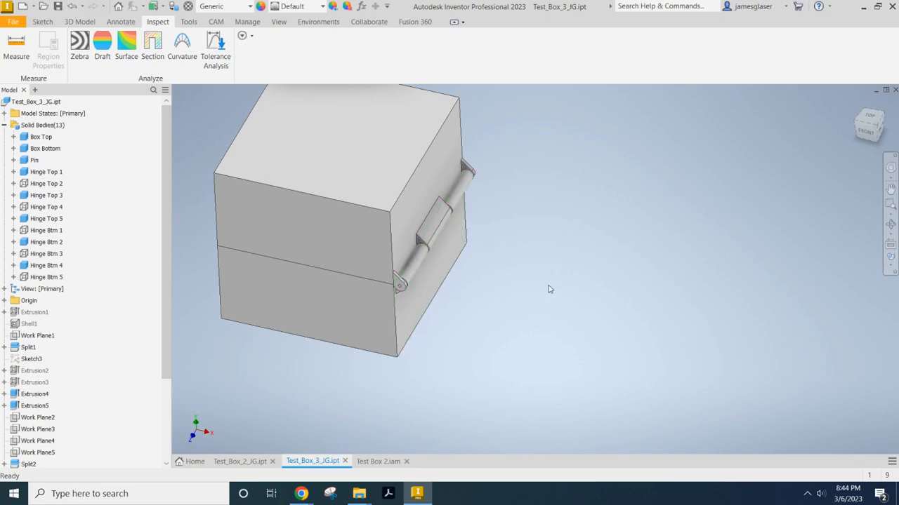
{"action": "mouse_move", "coordinate": [550, 289]}
{"action": "middle_mouse_down", "text": "shift"}
{"action": "mouse_move", "coordinate": [541, 271]}
{"action": "mouse_move", "coordinate": [551, 273]}
{"action": "middle_mouse_up", "text": "shift"}
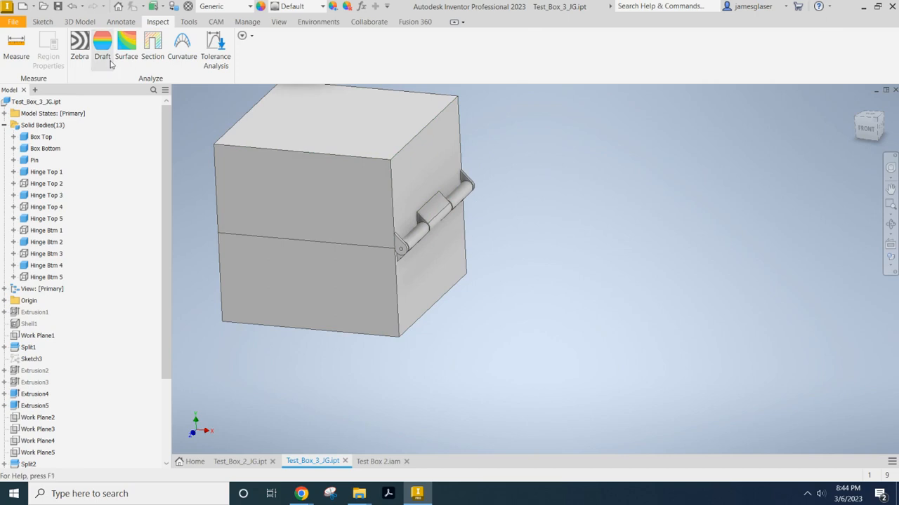
{"action": "left_click", "coordinate": [79, 22]}
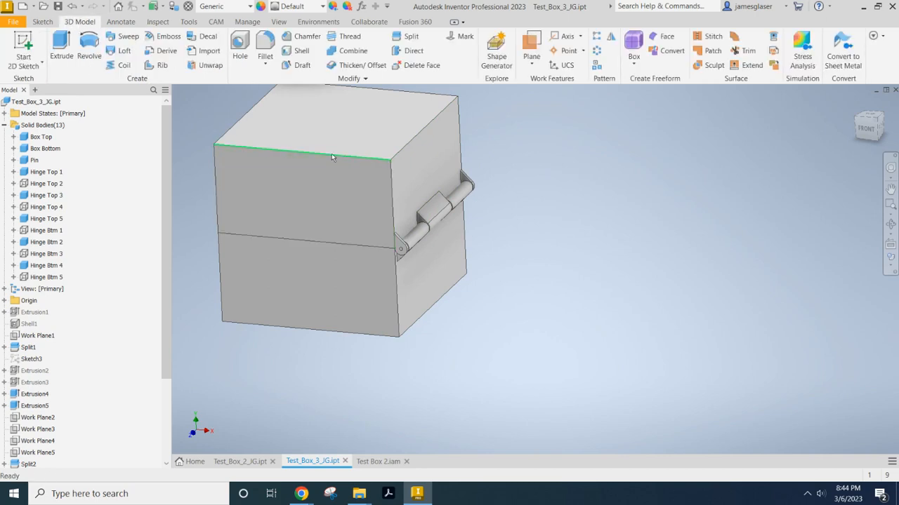
{"action": "left_click", "coordinate": [57, 6]}
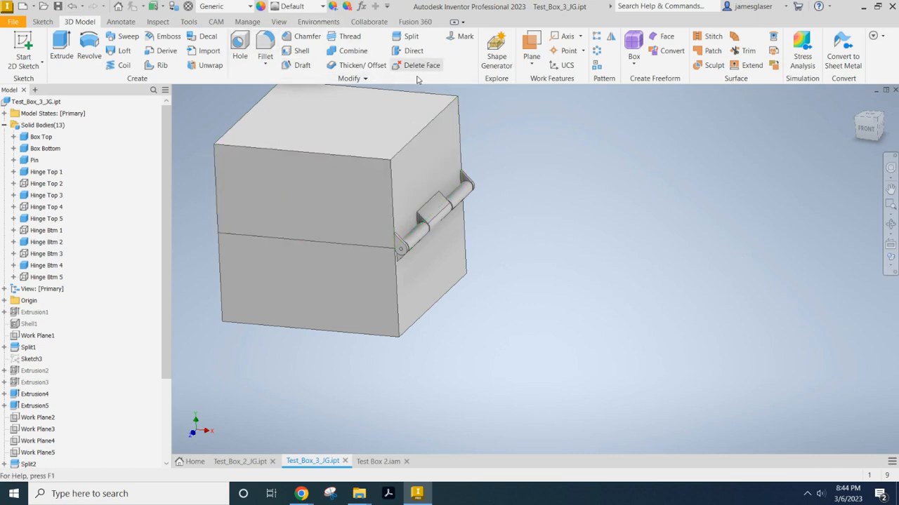
Combine Hinge Top 1, Hinge Top 3 and Hinge Top 5 with Box Top as the base body, using Join.
{"action": "left_click", "coordinate": [351, 52]}
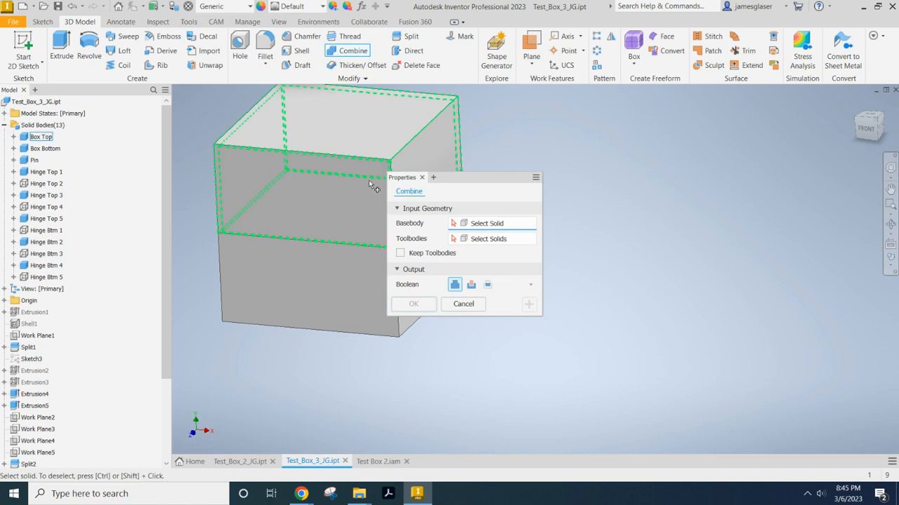
{"action": "left_click_drag", "start_coordinate": [477, 181], "coordinate": [670, 151]}
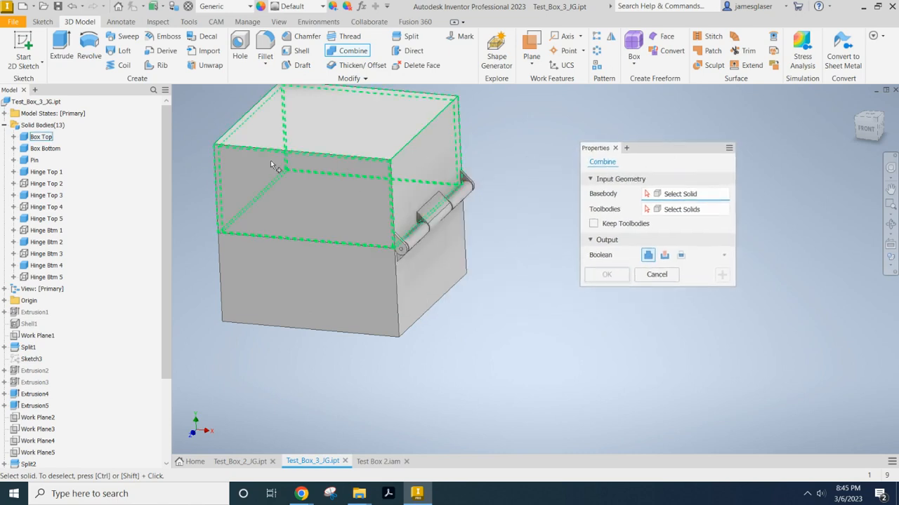
{"action": "left_click", "coordinate": [304, 181]}
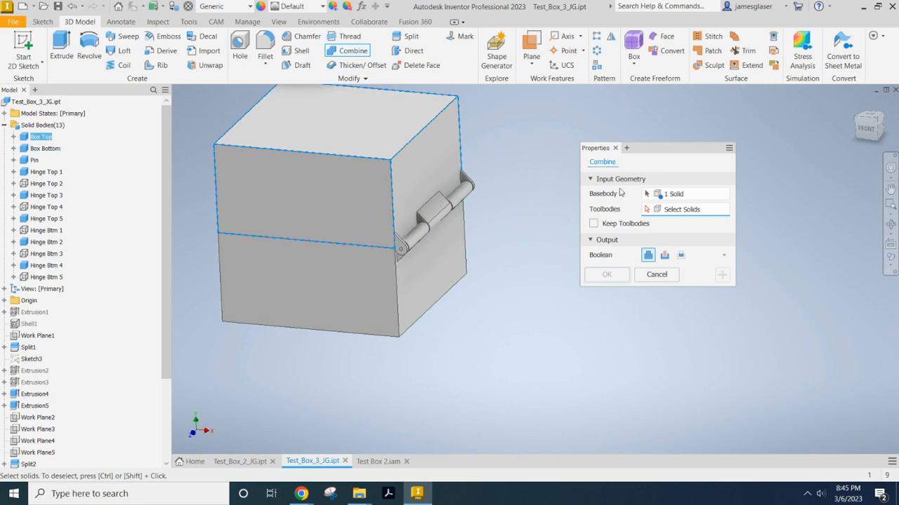
{"action": "scroll", "coordinate": [404, 249], "scroll_direction": "up", "scroll_amount": 3}
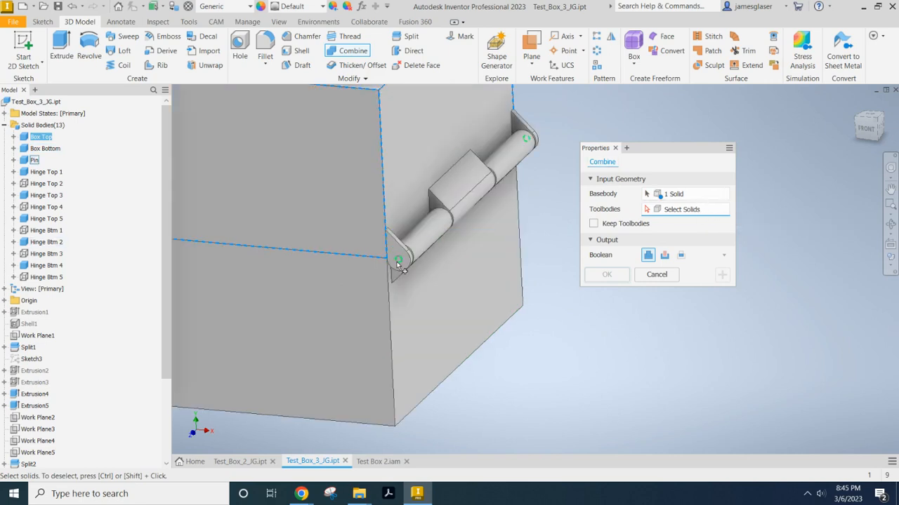
{"action": "left_click", "coordinate": [404, 254]}
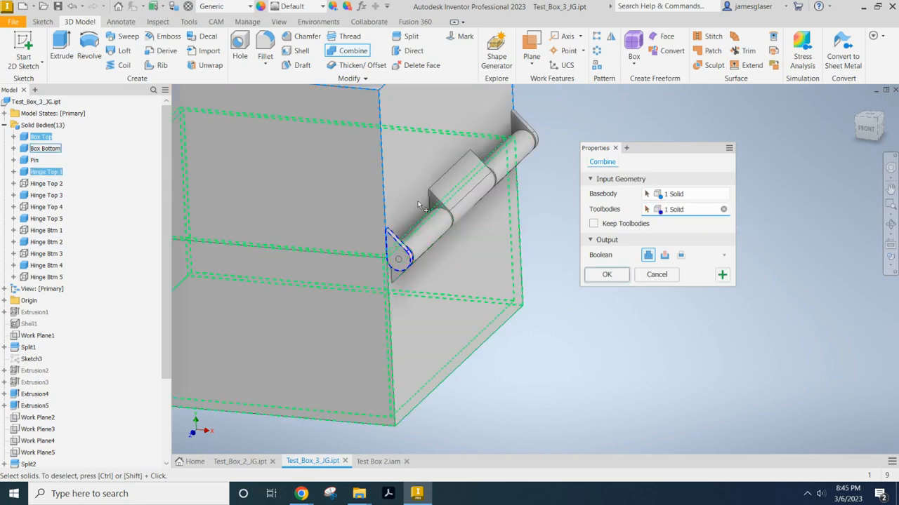
{"action": "left_click", "coordinate": [468, 178]}
{"action": "left_click", "coordinate": [523, 132]}
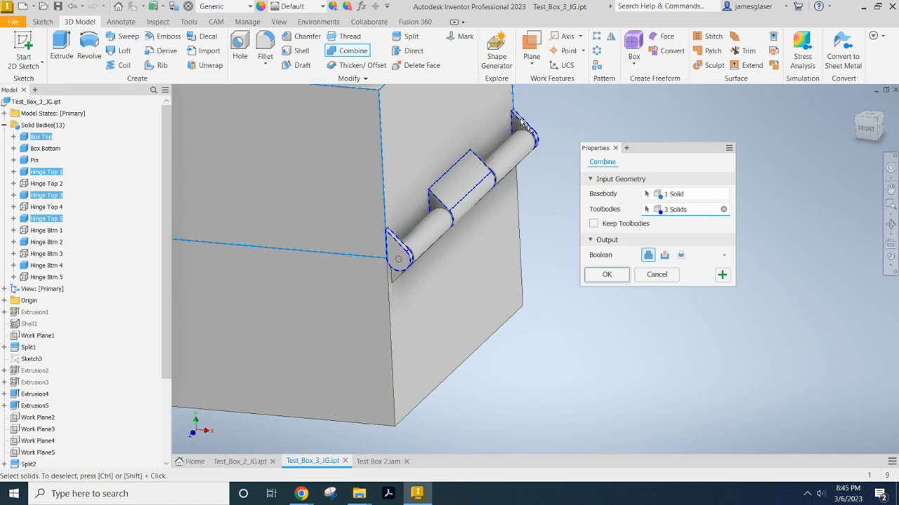
{"action": "scroll", "coordinate": [376, 262], "scroll_direction": "up", "scroll_amount": 8}
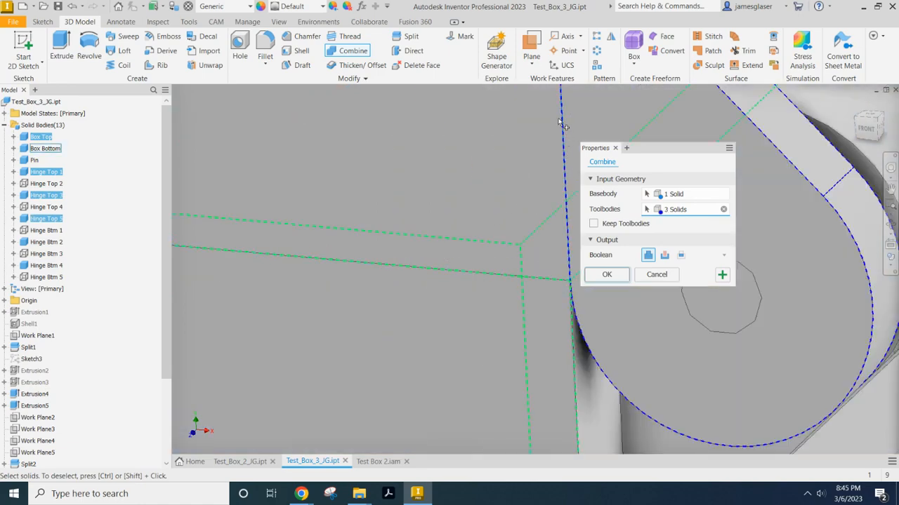
{"action": "middle_click_drag", "start_coordinate": [564, 125], "coordinate": [445, 255]}
{"action": "scroll", "coordinate": [442, 225], "scroll_direction": "down", "scroll_amount": 3}
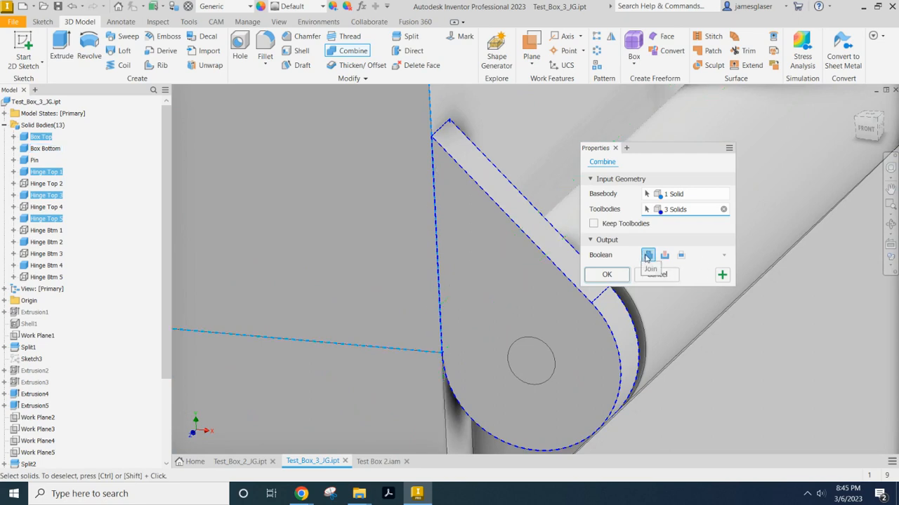
{"action": "left_click", "coordinate": [605, 274]}
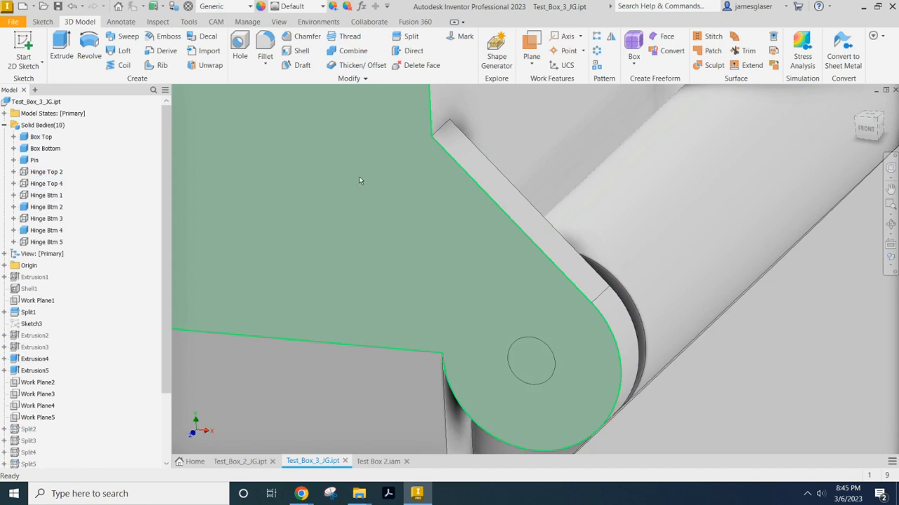
Combine Hinge Btm 2 and Hinge Btm 4 with Box Bottom as the base body, using Join.
{"action": "scroll", "coordinate": [498, 309], "scroll_direction": "down", "scroll_amount": 6}
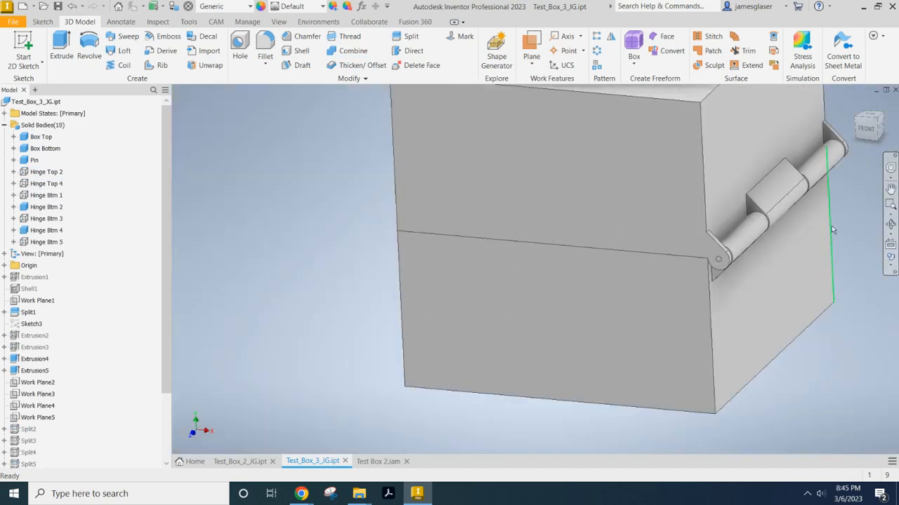
{"action": "middle_click_drag", "start_coordinate": [883, 232], "coordinate": [612, 342], "text": "shift"}
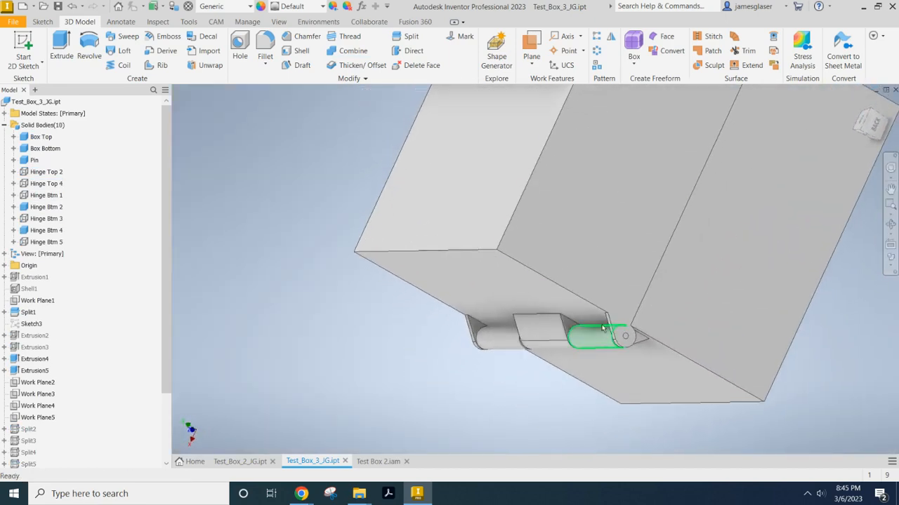
{"action": "middle_click_drag", "start_coordinate": [540, 334], "coordinate": [606, 245], "text": "shift"}
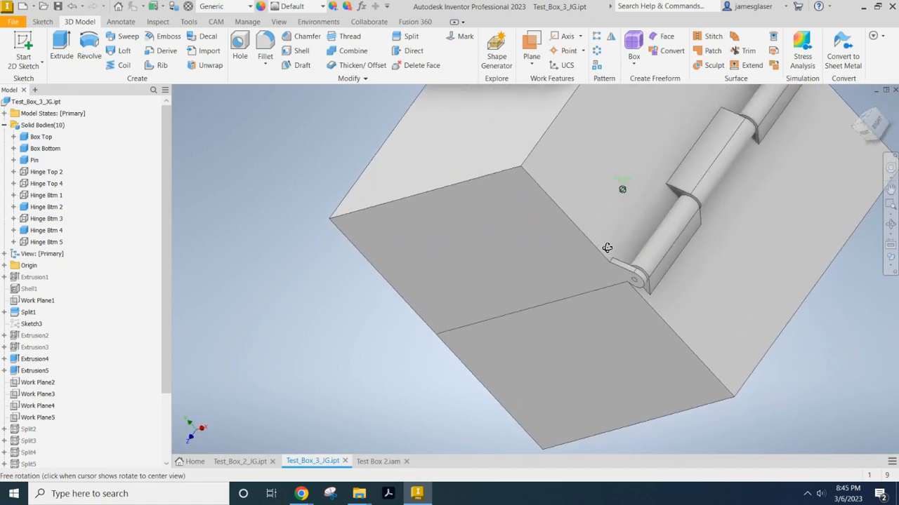
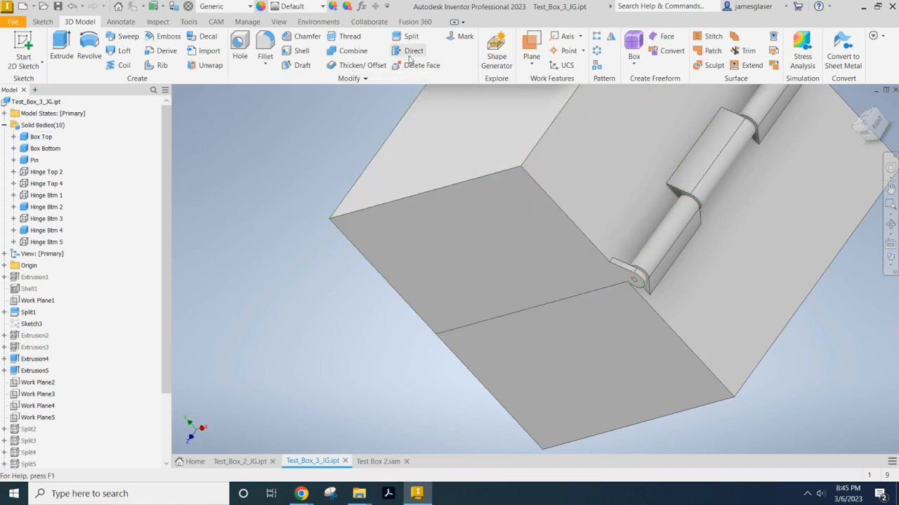
{"action": "left_click", "coordinate": [351, 51]}
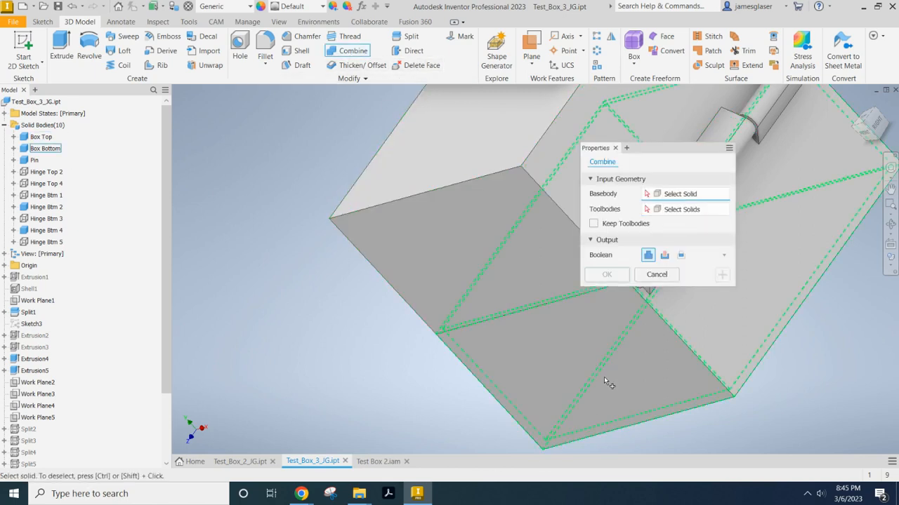
{"action": "left_click", "coordinate": [615, 358]}
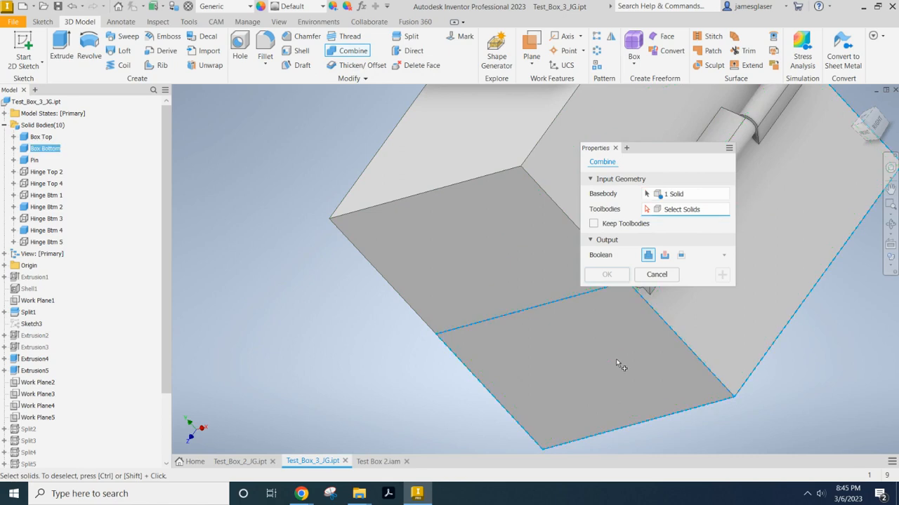
{"action": "left_click_drag", "start_coordinate": [646, 167], "coordinate": [354, 177]}
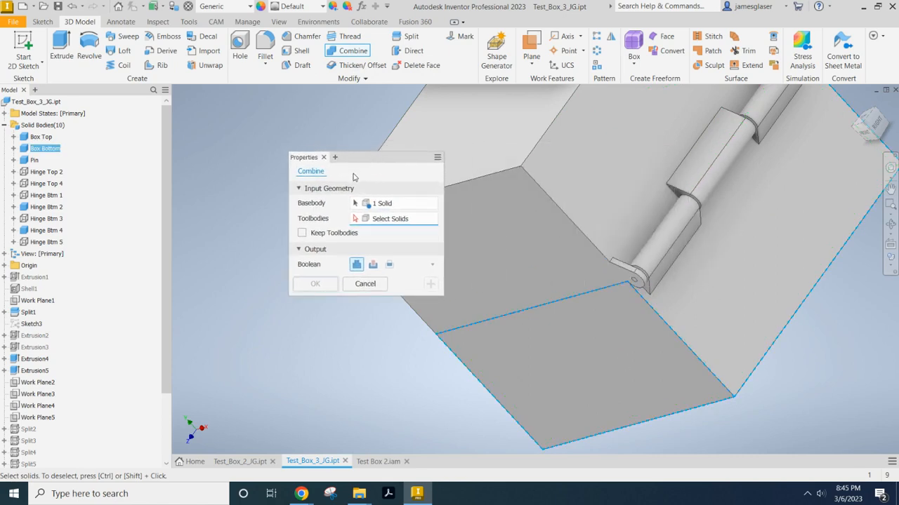
{"action": "left_click", "coordinate": [677, 259]}
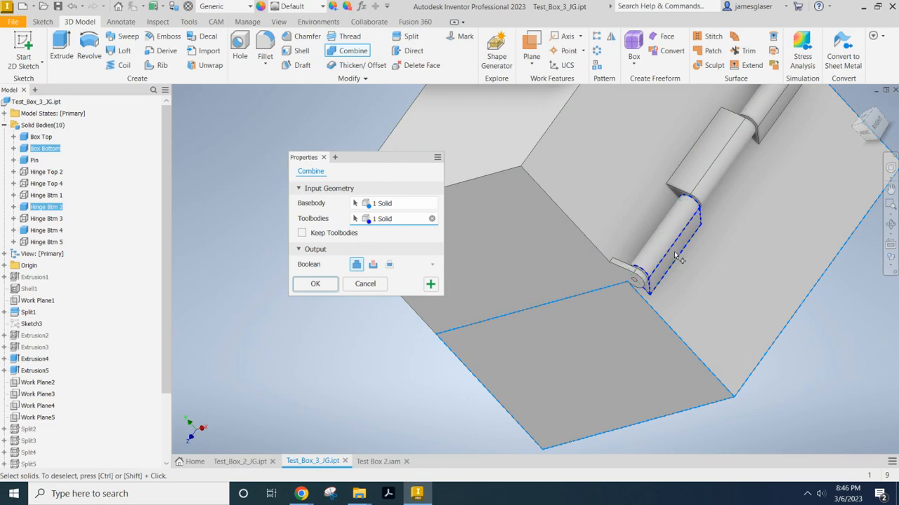
{"action": "left_click", "coordinate": [775, 126]}
{"action": "middle_click_drag", "start_coordinate": [760, 226], "coordinate": [616, 318]}
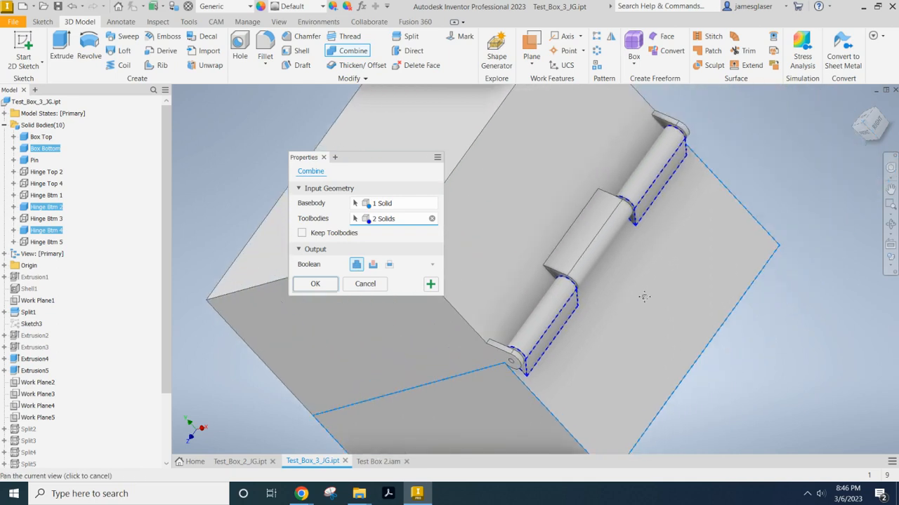
{"action": "left_click", "coordinate": [315, 284]}
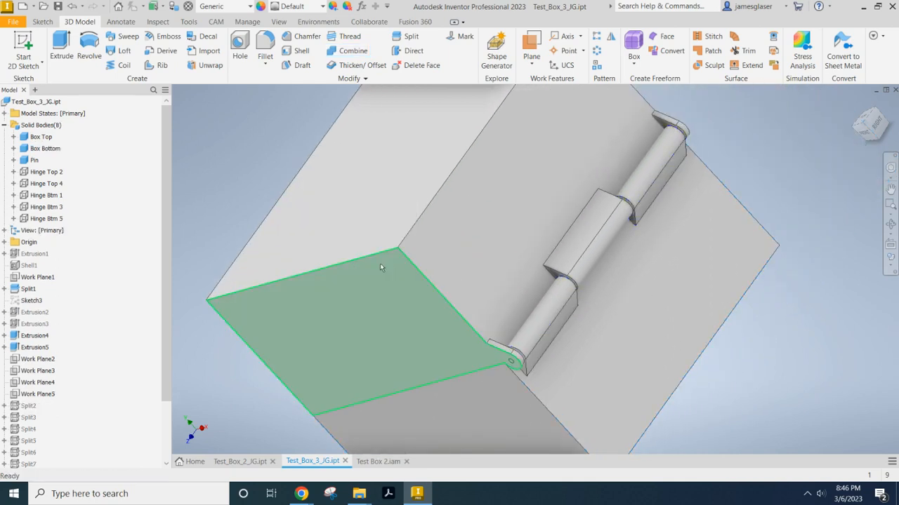
Hide Box Top and Box Bottom in turn to inspect the joined hinge segments and pin, and make both bodies visible again.
{"action": "right_click", "coordinate": [42, 137]}
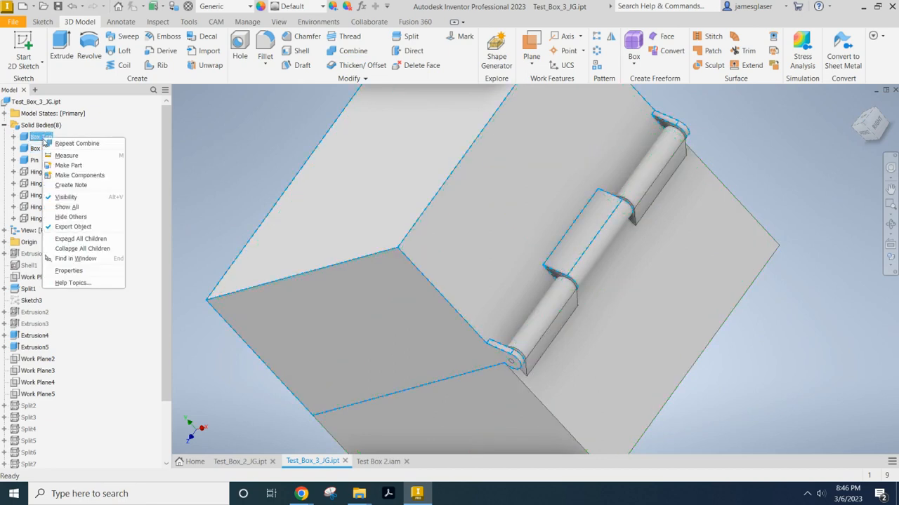
{"action": "left_click", "coordinate": [70, 199]}
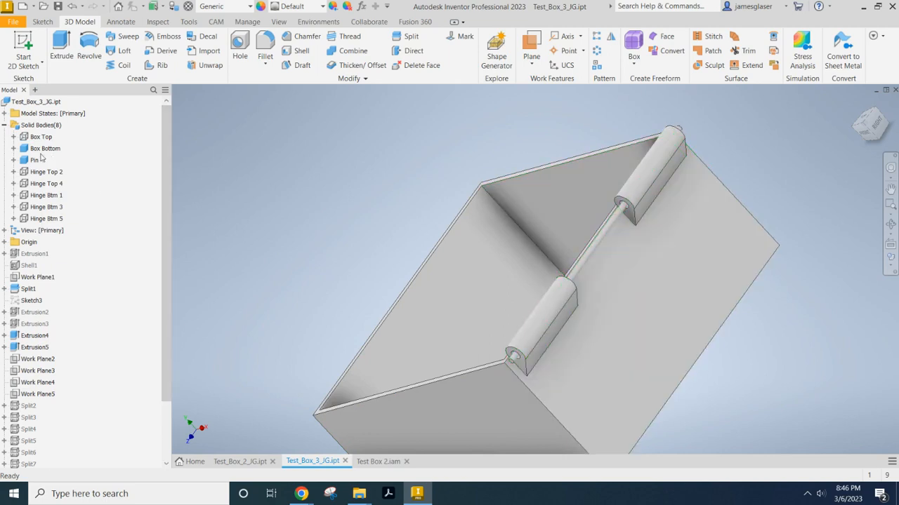
{"action": "right_click", "coordinate": [44, 148]}
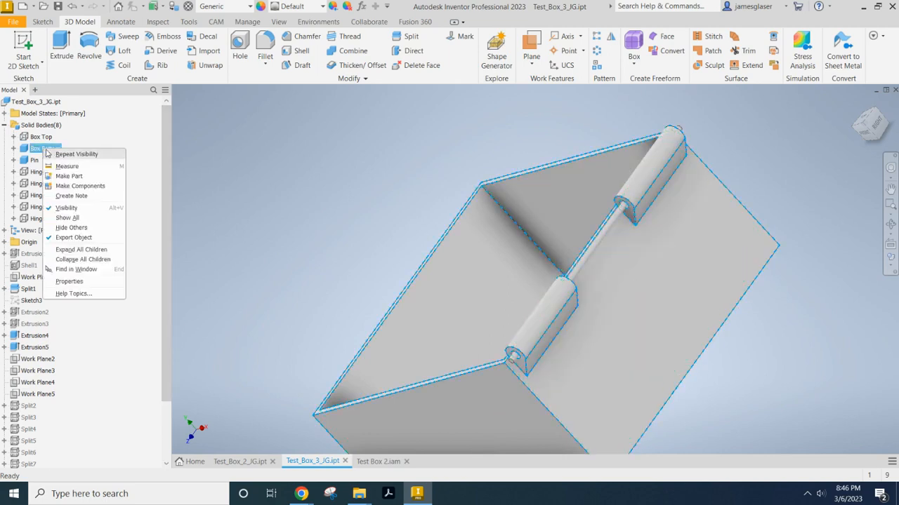
{"action": "left_click", "coordinate": [67, 209]}
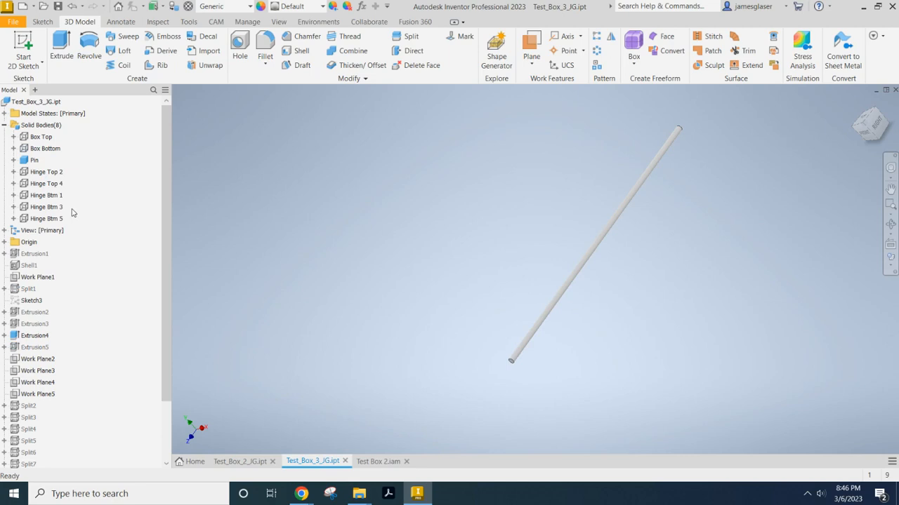
{"action": "right_click", "coordinate": [43, 148]}
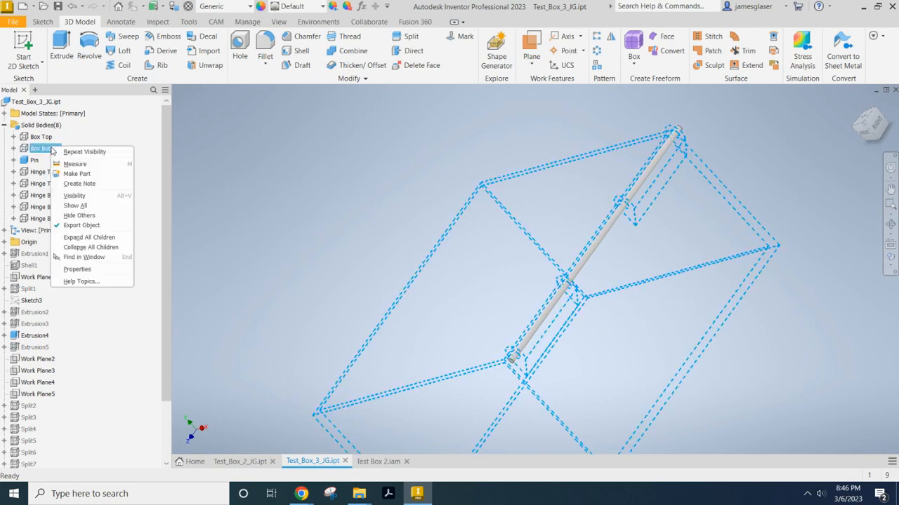
{"action": "left_click", "coordinate": [77, 197]}
{"action": "right_click", "coordinate": [48, 138]}
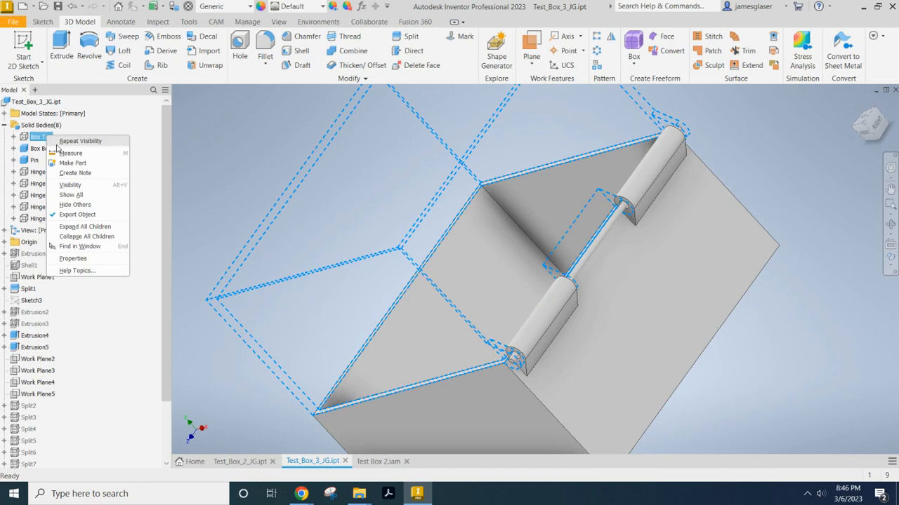
{"action": "left_click", "coordinate": [90, 186]}
{"action": "scroll", "coordinate": [492, 228], "scroll_direction": "down", "scroll_amount": 3}
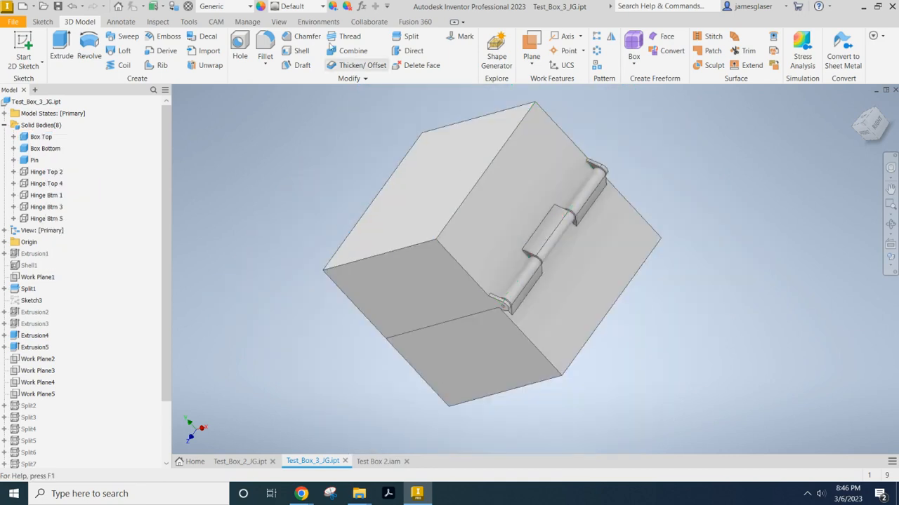
Save the part and return the model to the isometric home view.
{"action": "left_click", "coordinate": [58, 6]}
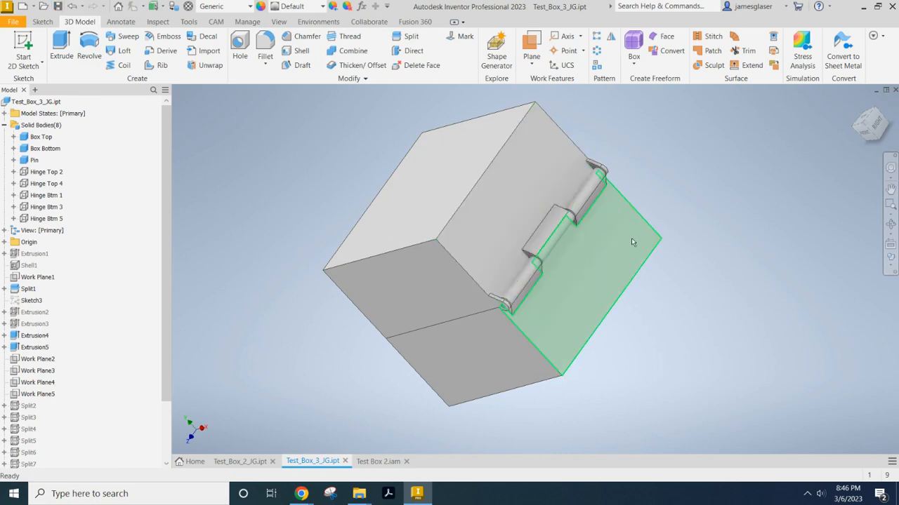
{"action": "left_click", "coordinate": [438, 224]}
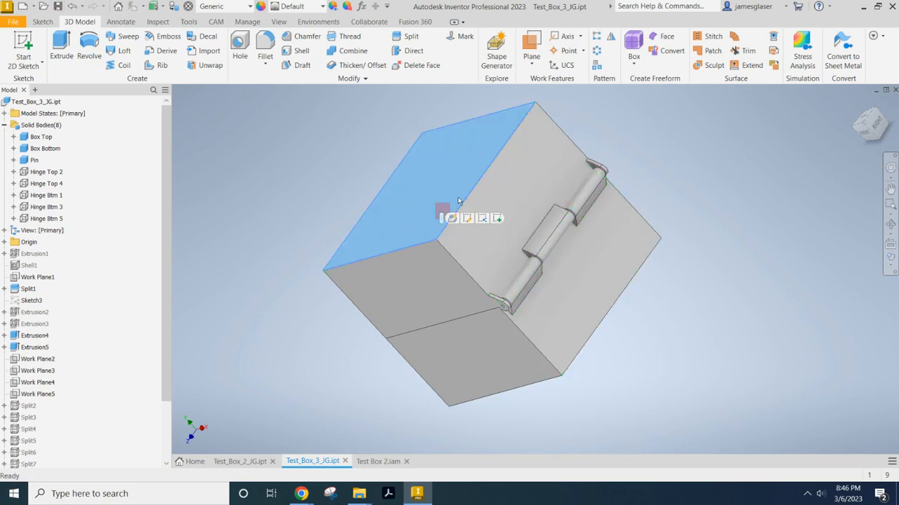
{"action": "left_click", "coordinate": [416, 275]}
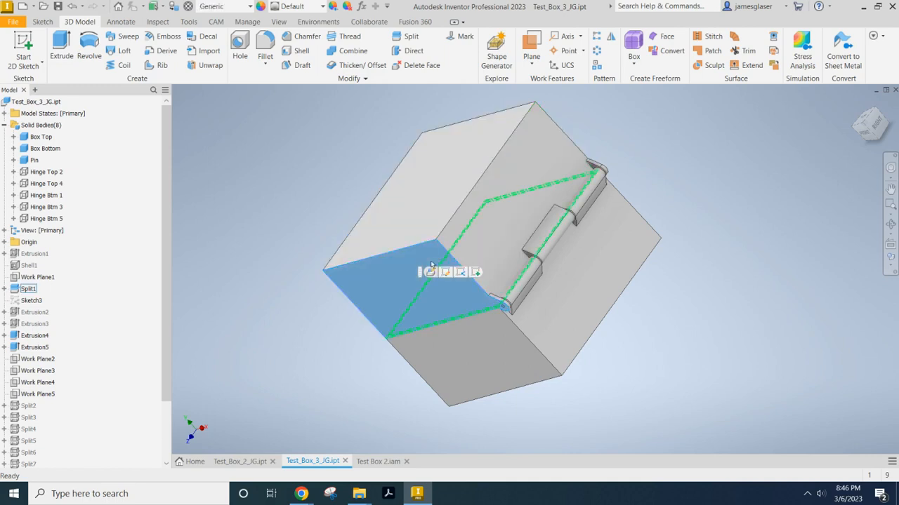
{"action": "left_click", "coordinate": [706, 383]}
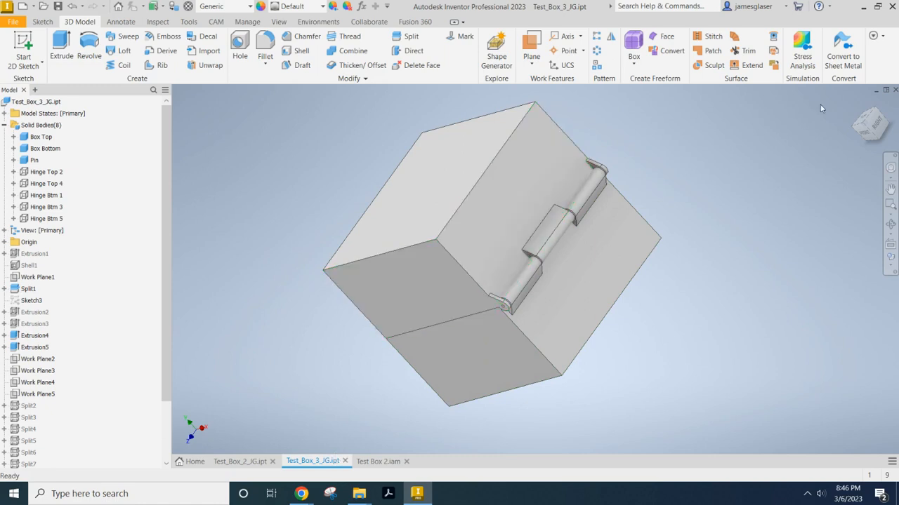
{"action": "left_click", "coordinate": [875, 123]}
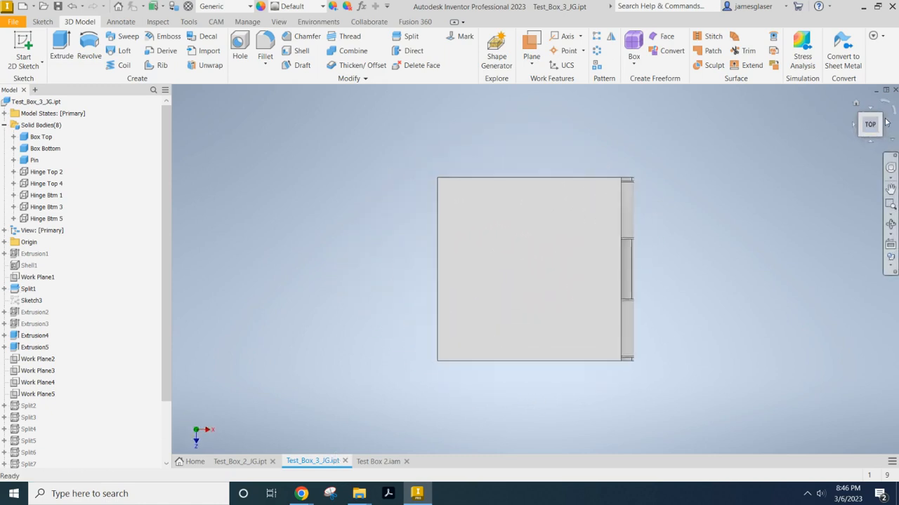
{"action": "left_click", "coordinate": [859, 102]}
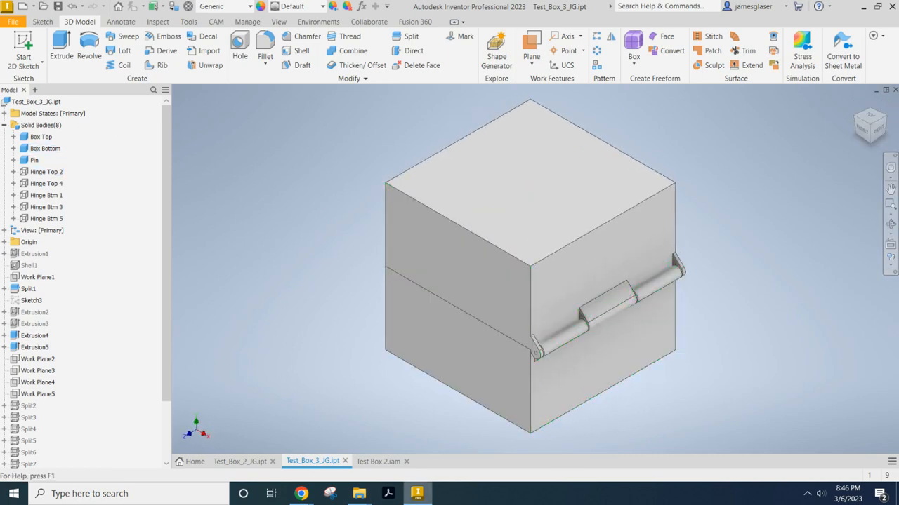
Switch to File Explorer to check the contents of the 2-1-5 Redesign your case_JG folder, and return to Inventor.
{"action": "mouse_move", "coordinate": [361, 497]}
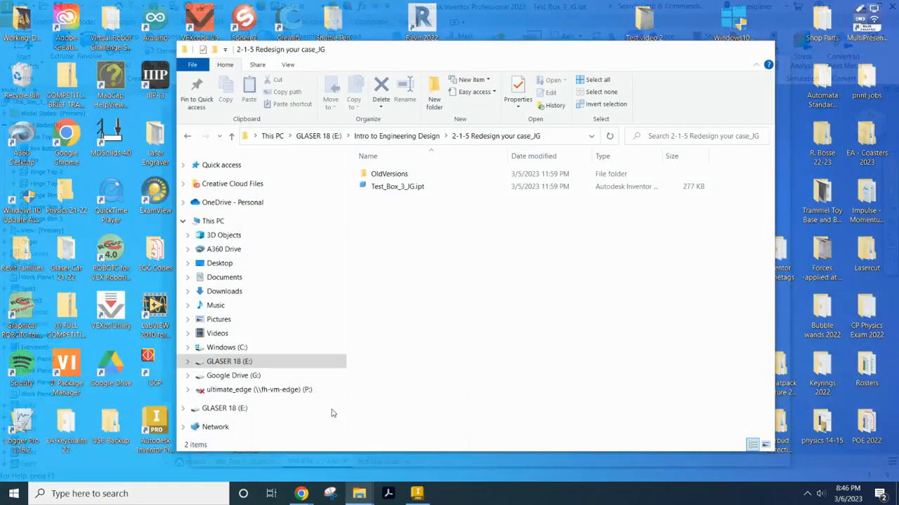
{"action": "left_click", "coordinate": [348, 441]}
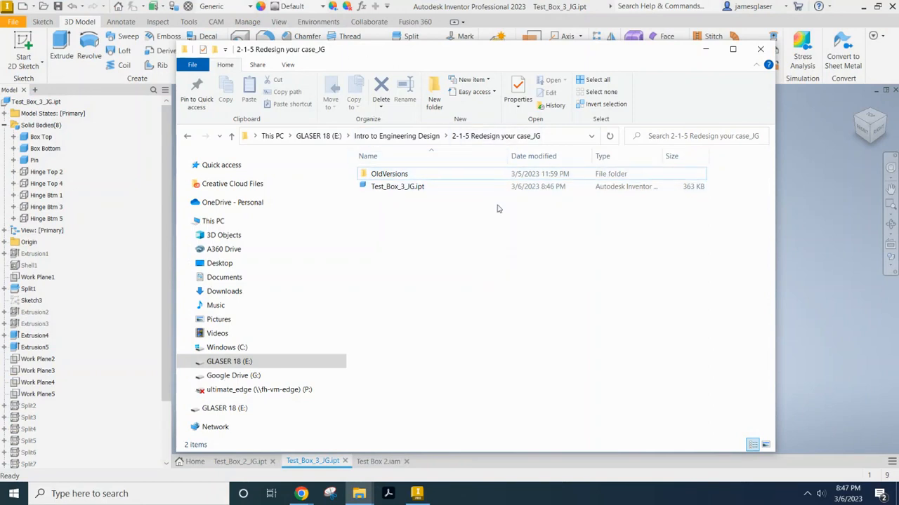
{"action": "left_click_drag", "start_coordinate": [466, 59], "coordinate": [468, 88]}
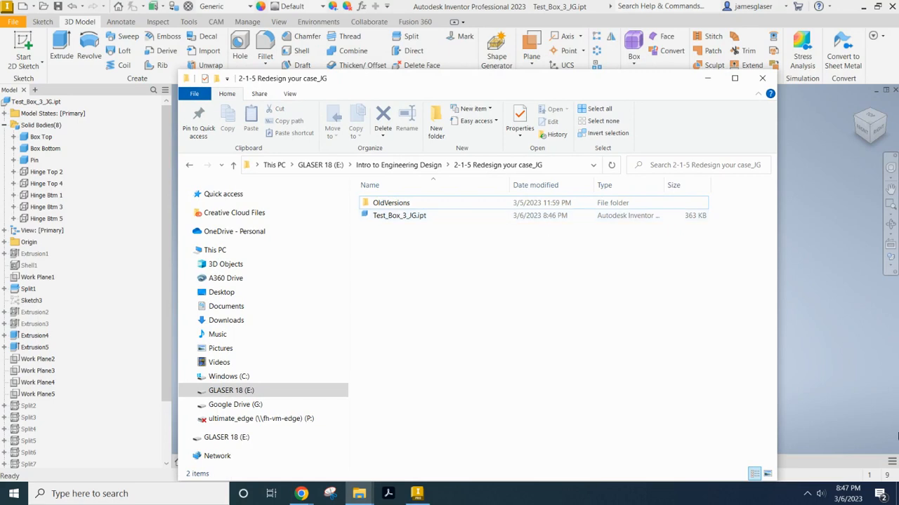
{"action": "left_click", "coordinate": [820, 308]}
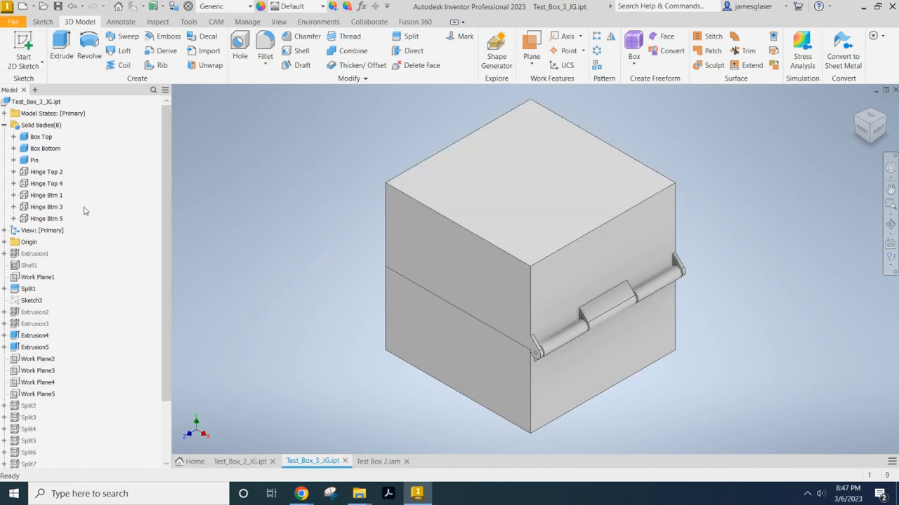
Start Make Part from Box Bottom, naming the new part Box Btm 3 and storing it in the 2-1-5 Redesign your case_JG folder.
{"action": "right_click", "coordinate": [46, 151]}
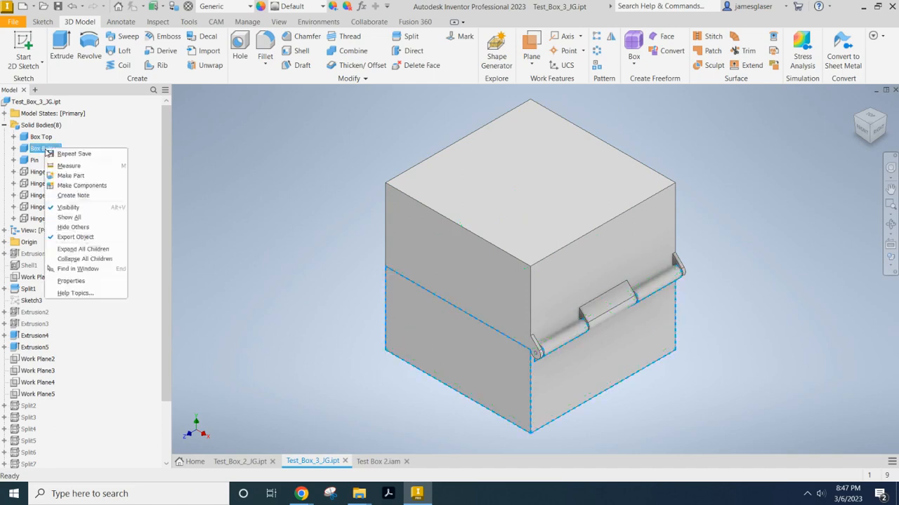
{"action": "left_click", "coordinate": [71, 177]}
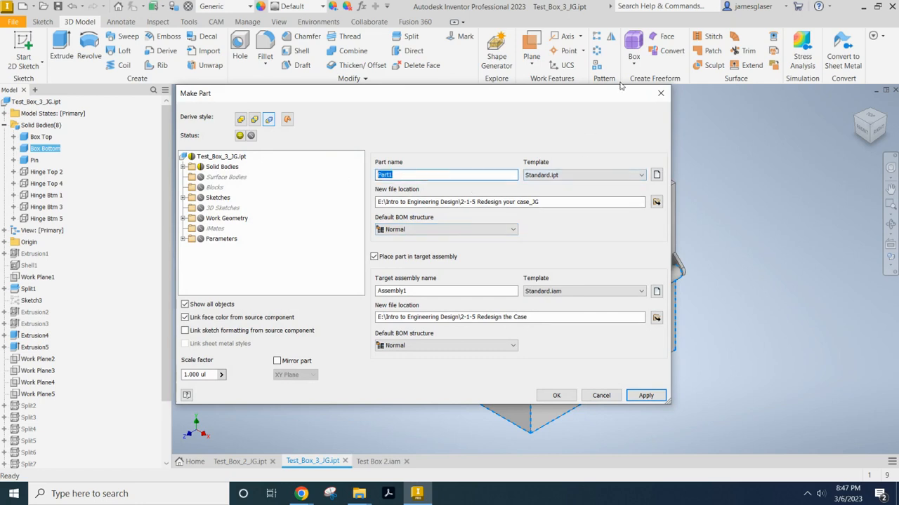
{"action": "type", "text": "Box Btm 3"}
{"action": "left_click", "coordinate": [656, 202]}
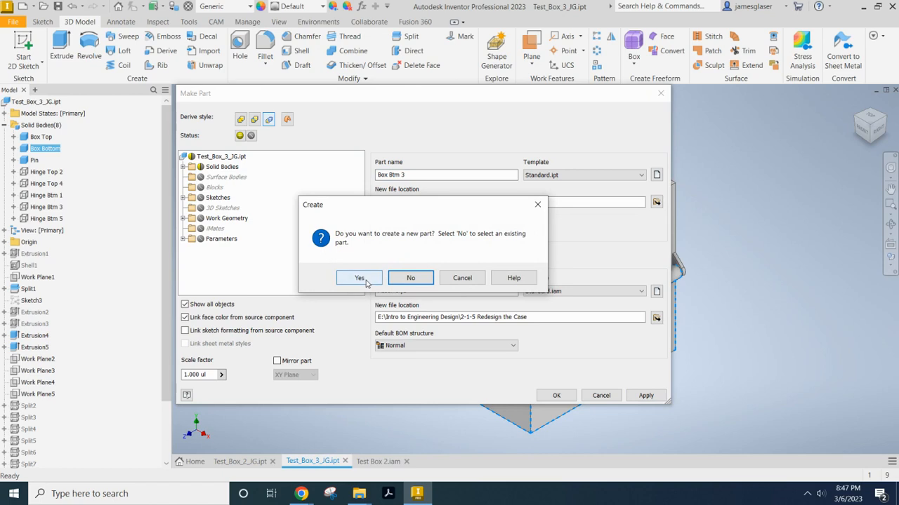
{"action": "left_click", "coordinate": [360, 278]}
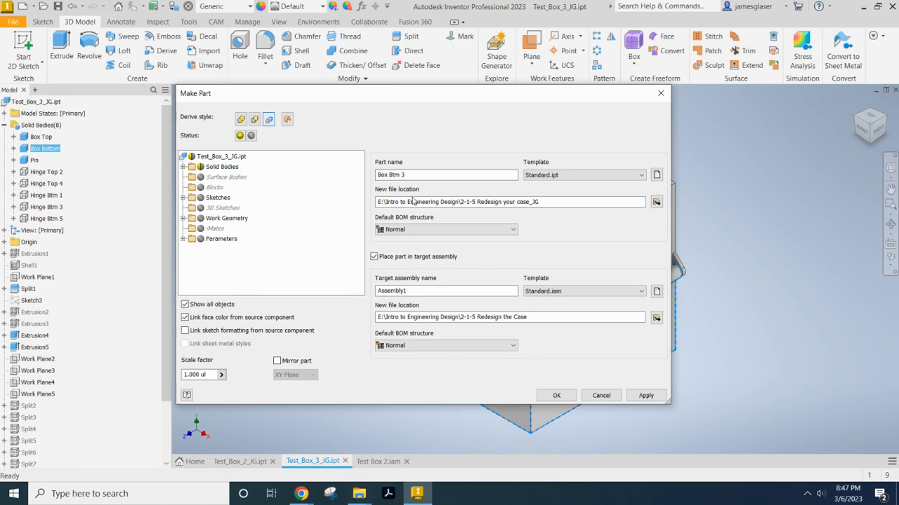
{"action": "left_click", "coordinate": [382, 205]}
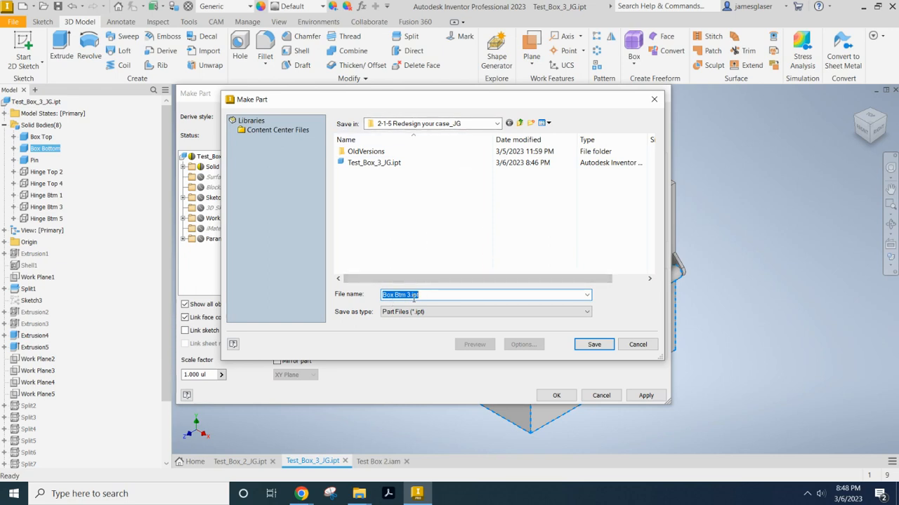
{"action": "left_click", "coordinate": [602, 345]}
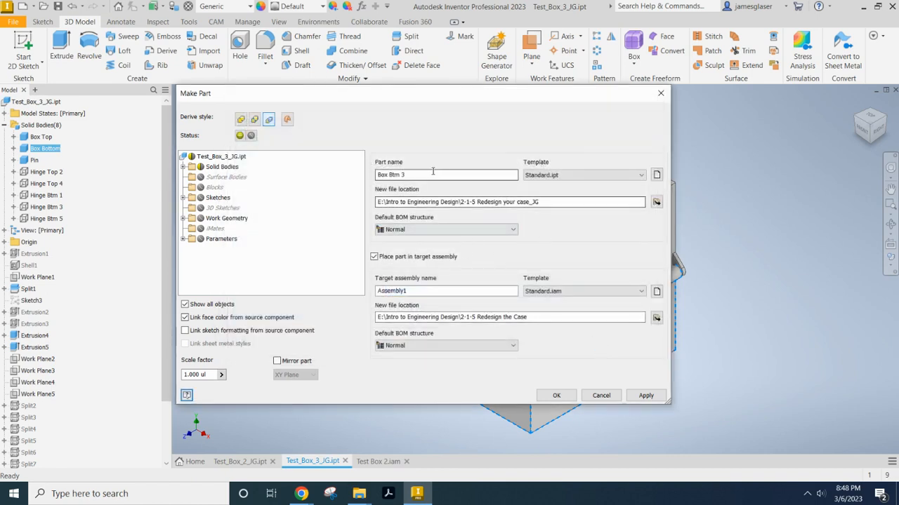
Set the target assembly name to Test Box 3_JG, store it as a new assembly in 2-1-5 Redesign your case_JG, and make the Box Btm 3 part.
{"action": "left_click_drag", "start_coordinate": [416, 291], "coordinate": [367, 292]}
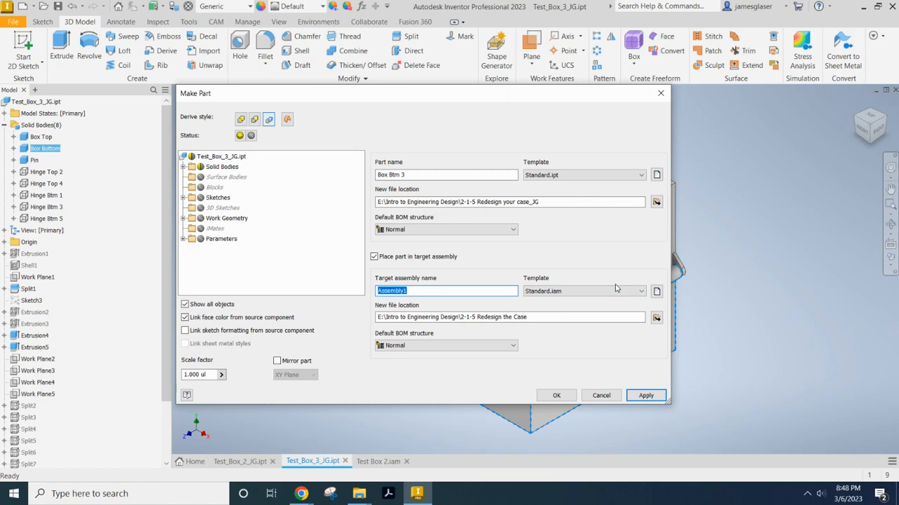
{"action": "type", "text": "Test Box 3_JG"}
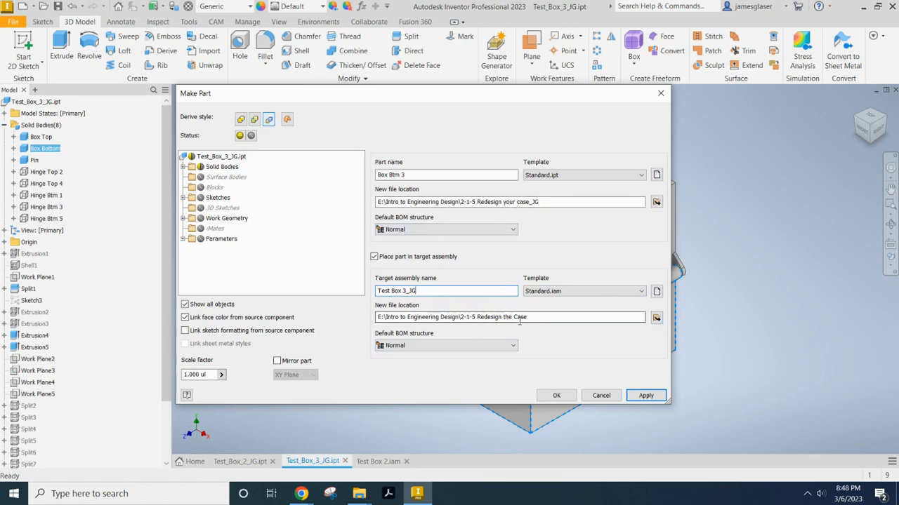
{"action": "left_click", "coordinate": [657, 319]}
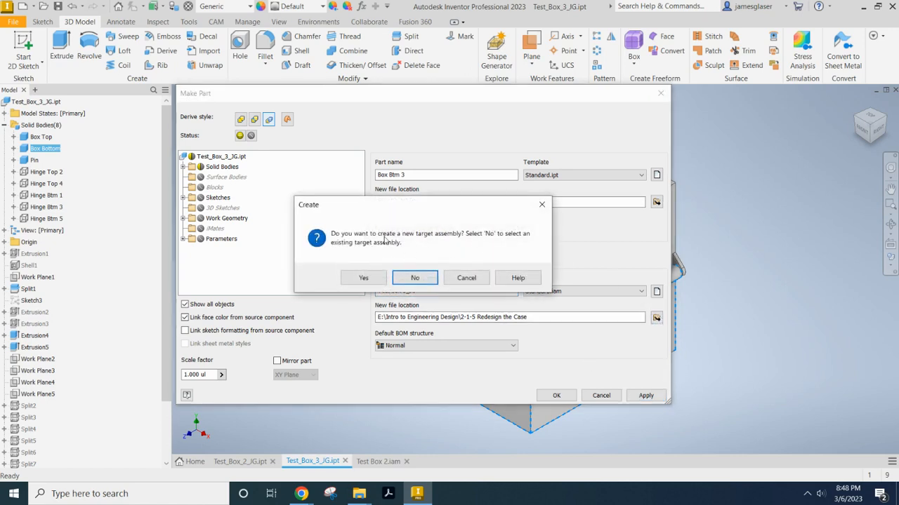
{"action": "left_click", "coordinate": [364, 279]}
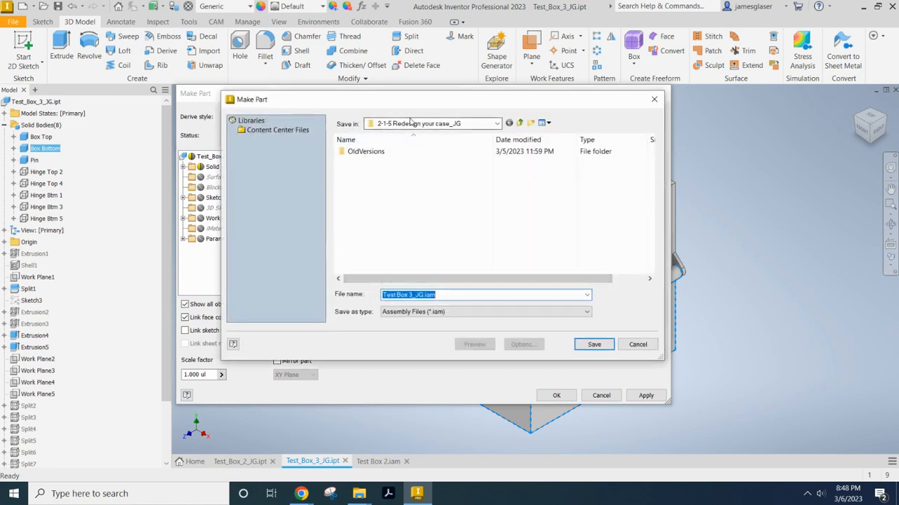
{"action": "left_click_drag", "start_coordinate": [428, 101], "coordinate": [542, 227]}
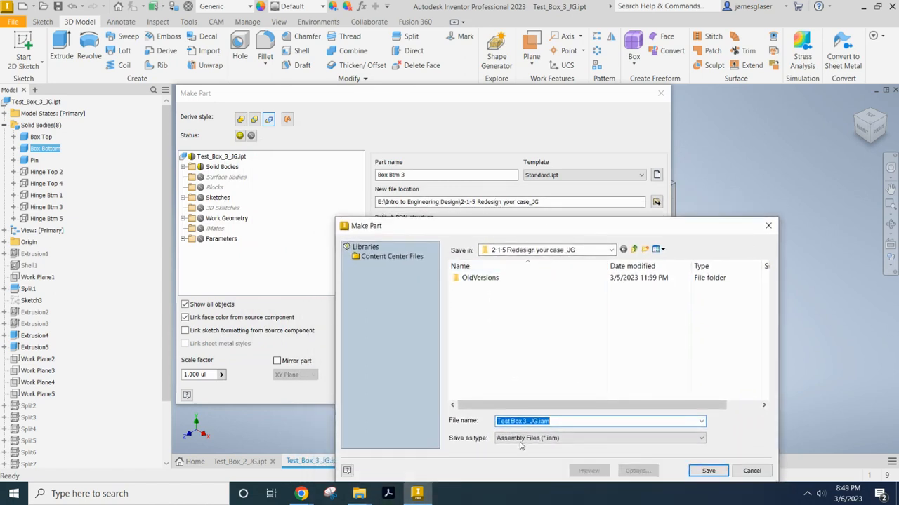
{"action": "left_click_drag", "start_coordinate": [652, 228], "coordinate": [497, 102]}
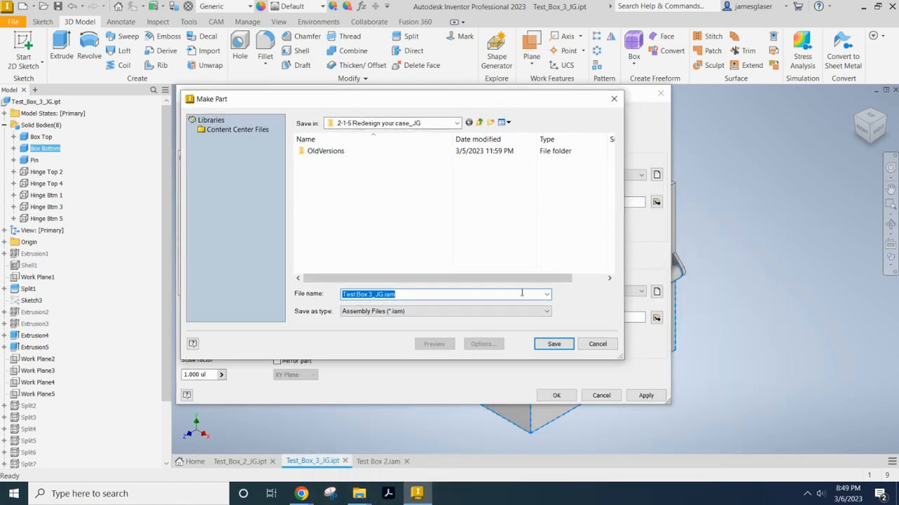
{"action": "left_click", "coordinate": [553, 344]}
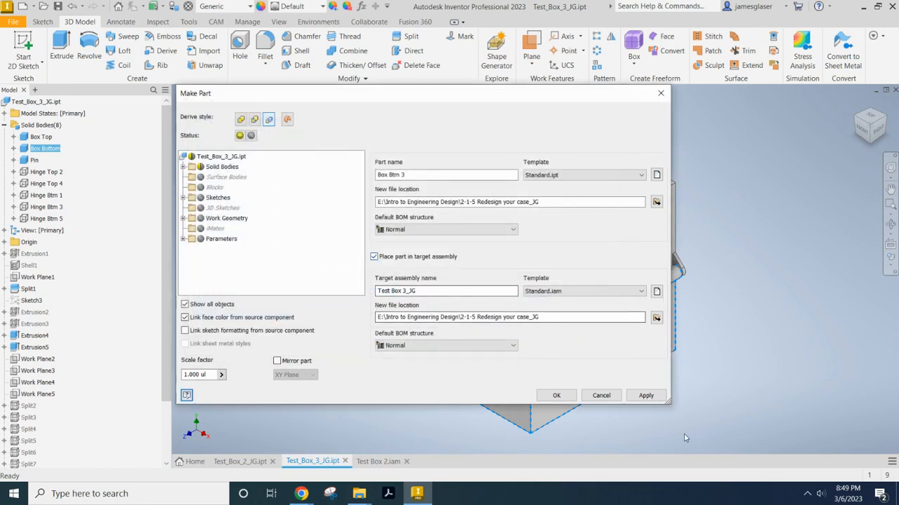
{"action": "left_click", "coordinate": [645, 397]}
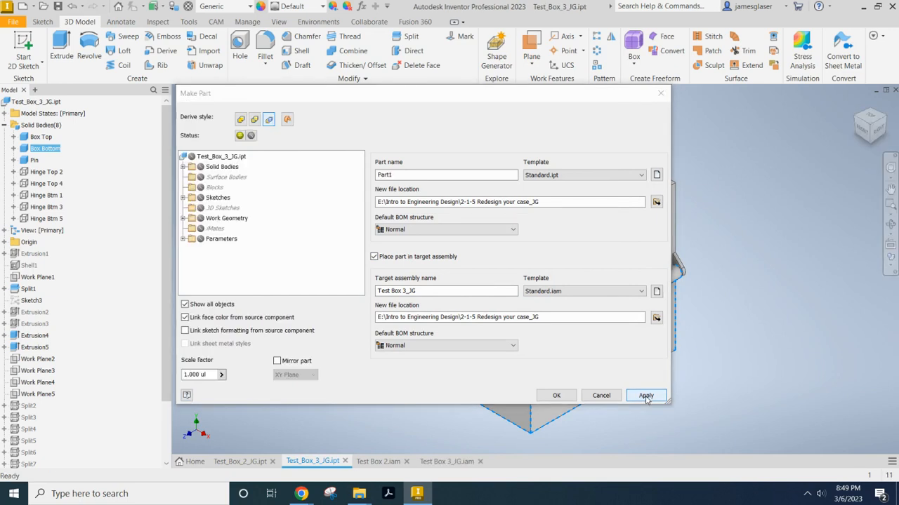
{"action": "left_click", "coordinate": [556, 396]}
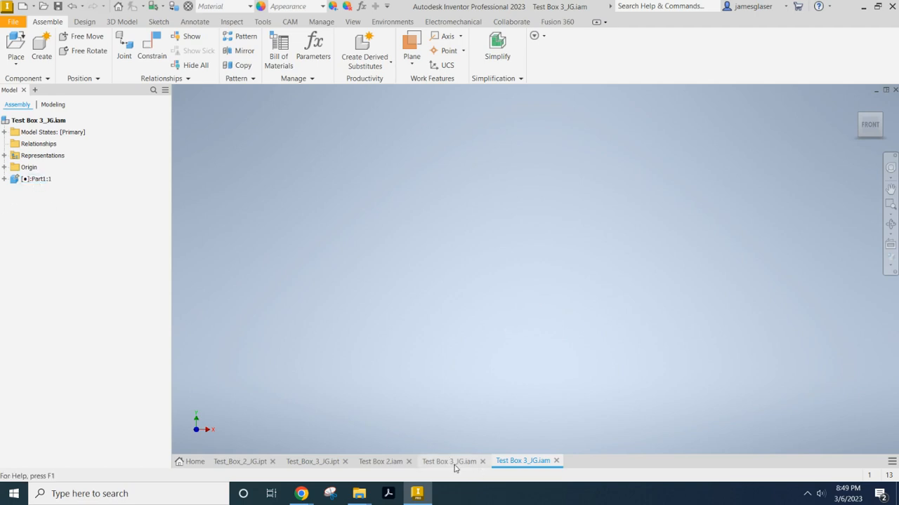
Compare the two open Test Box 3_JG assemblies, viewing the Box Btm 3 part in 3D.
{"action": "mouse_move", "coordinate": [439, 466]}
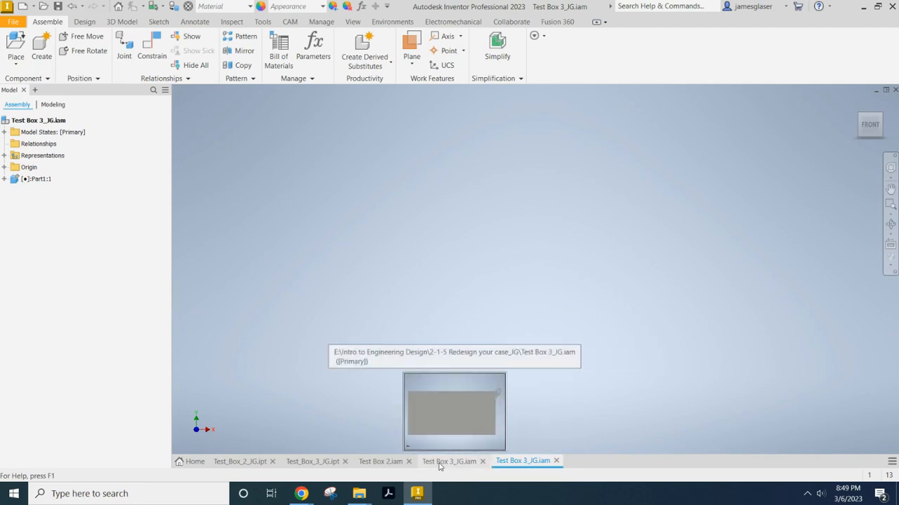
{"action": "left_click", "coordinate": [460, 465]}
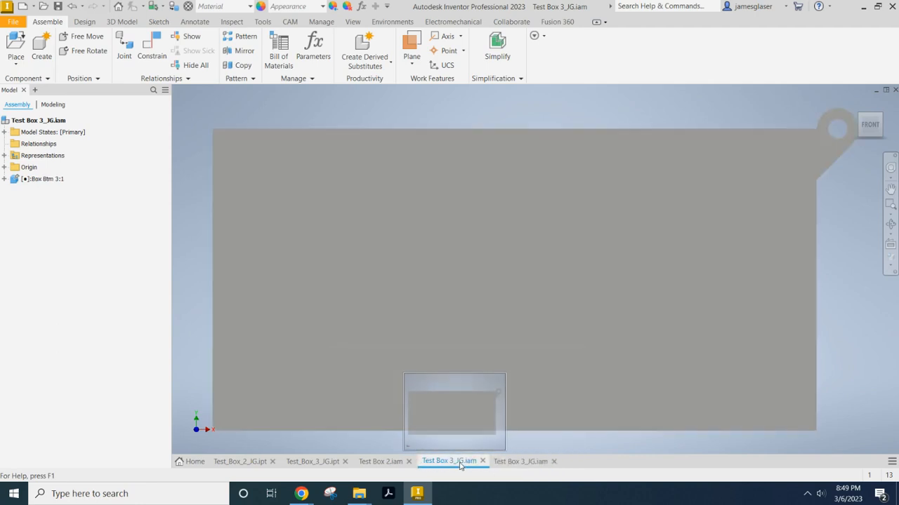
{"action": "scroll", "coordinate": [602, 297], "scroll_direction": "up", "scroll_amount": 5}
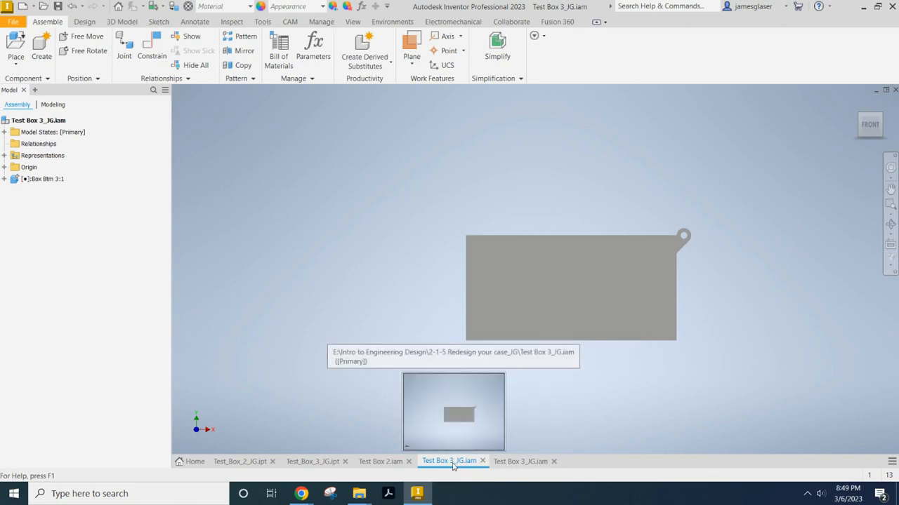
{"action": "mouse_move", "coordinate": [726, 321]}
{"action": "middle_mouse_down", "text": "shift"}
{"action": "mouse_move", "coordinate": [746, 307]}
{"action": "mouse_move", "coordinate": [729, 318]}
{"action": "middle_mouse_up", "text": "shift"}
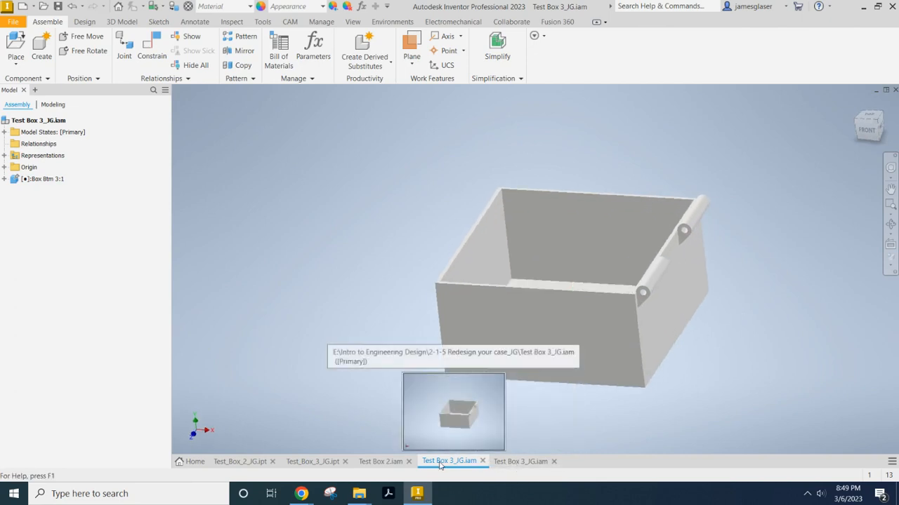
{"action": "left_click", "coordinate": [499, 461]}
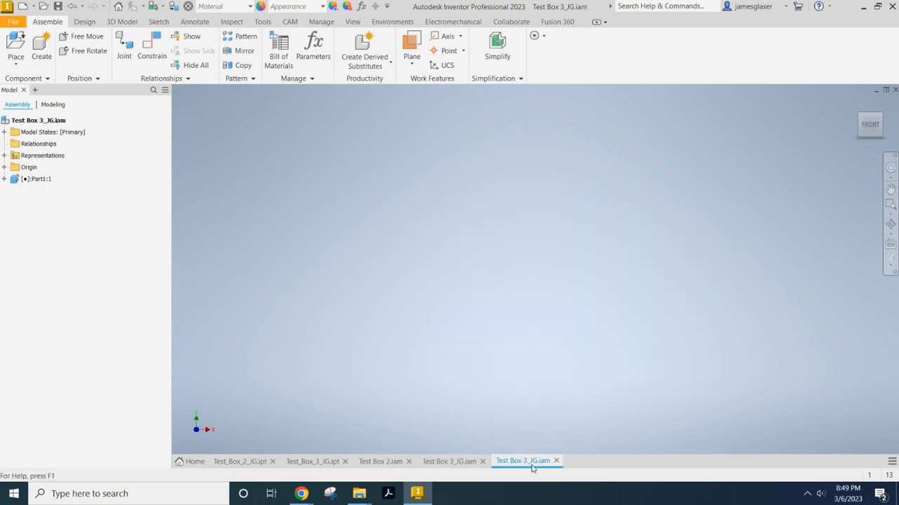
{"action": "left_click", "coordinate": [452, 464]}
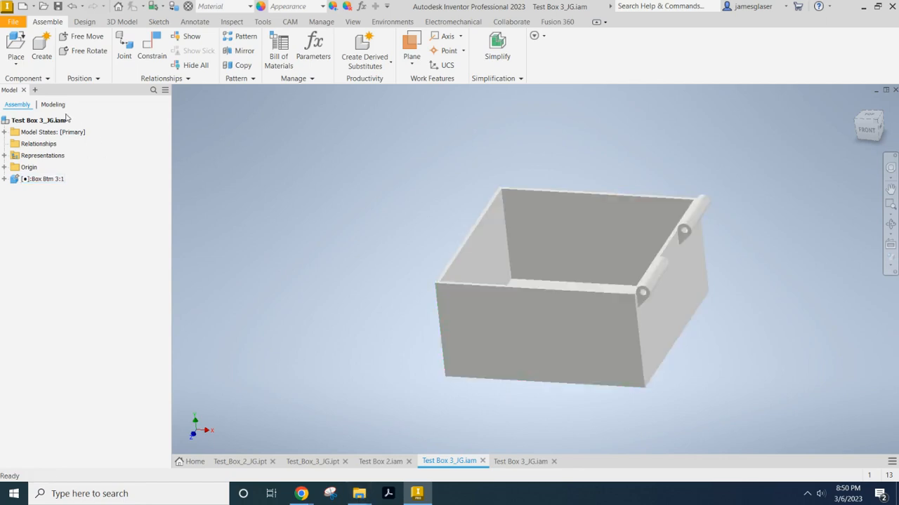
Make a part named Bot Top 3 from the Box Top body in Test Box 3_JG.iam, and check both open assemblies.
{"action": "left_click", "coordinate": [313, 467]}
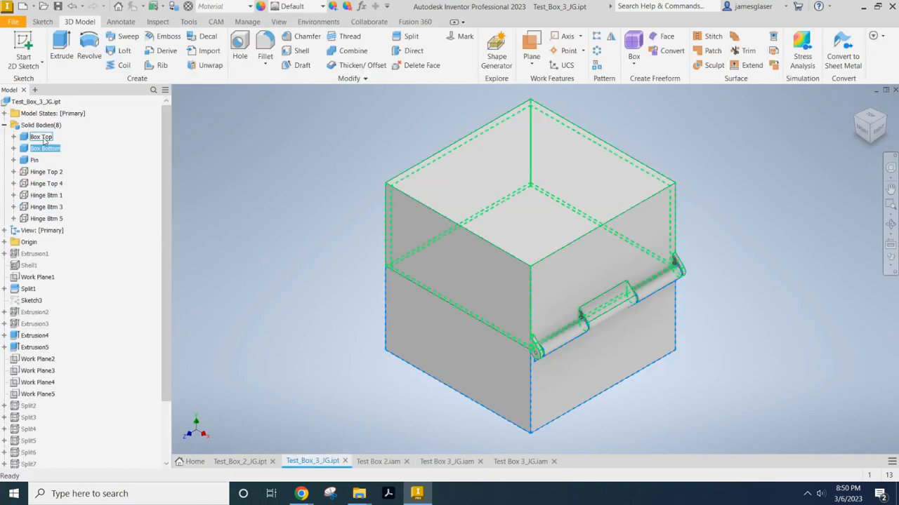
{"action": "left_click", "coordinate": [41, 138]}
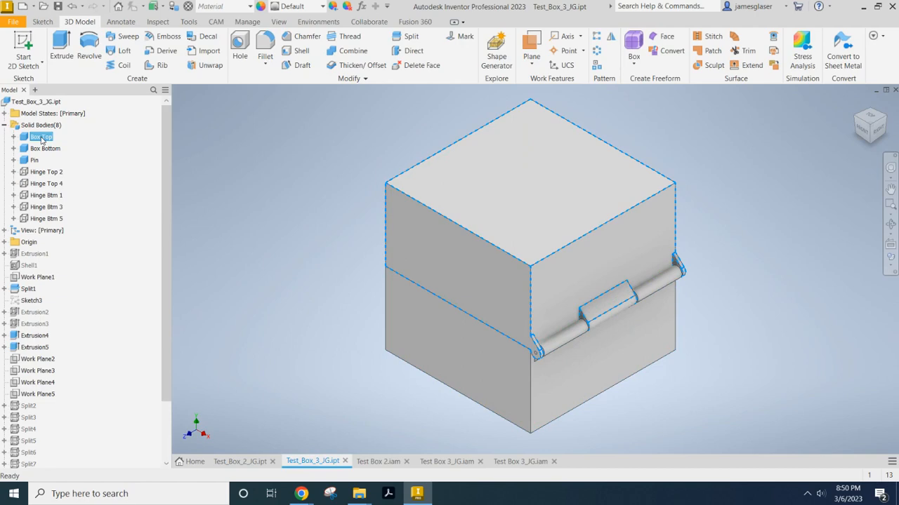
{"action": "right_click", "coordinate": [41, 137]}
{"action": "left_click", "coordinate": [70, 168]}
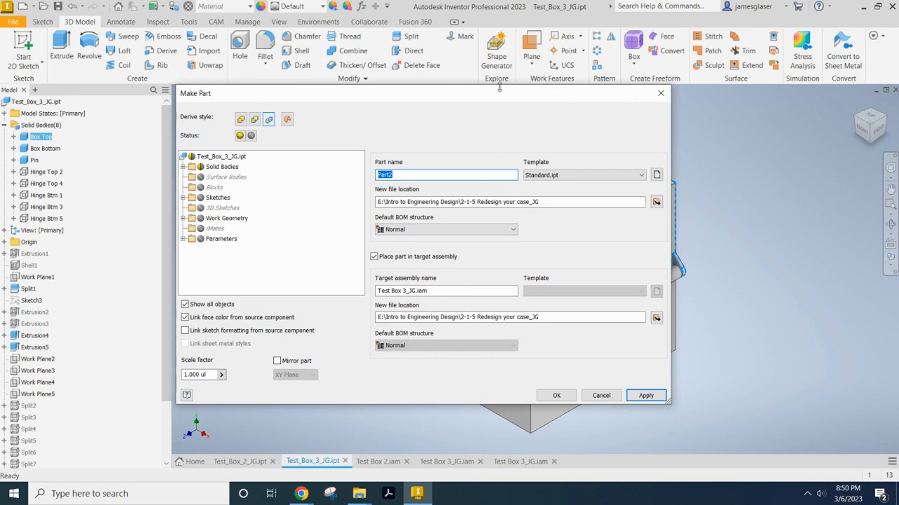
{"action": "type", "text": "Bot Top "}
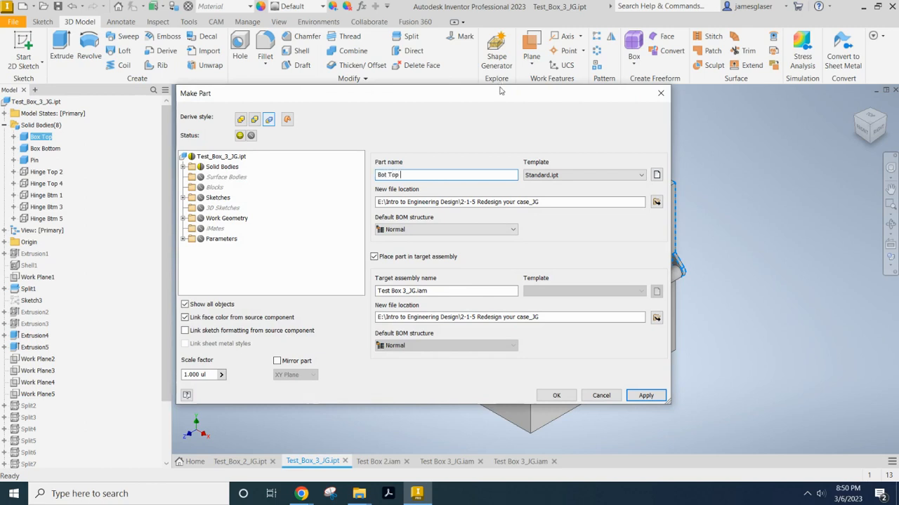
{"action": "type", "text": "3"}
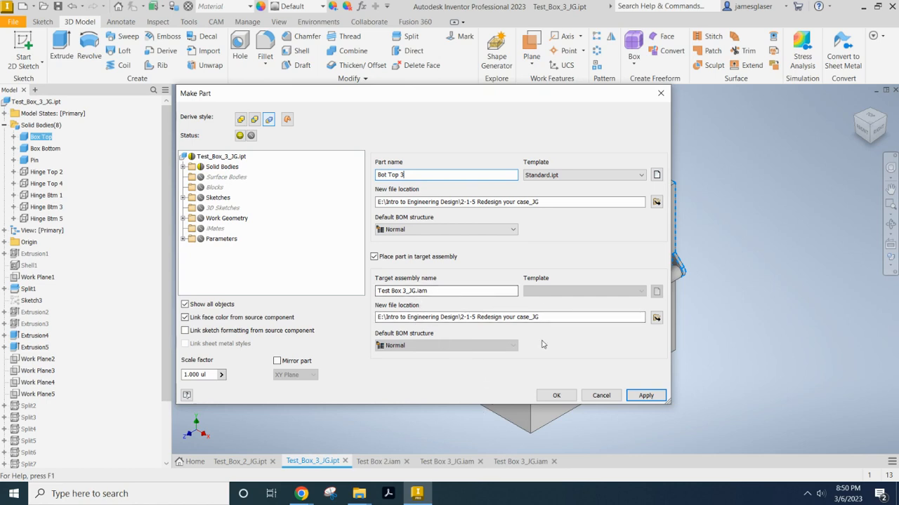
{"action": "left_click", "coordinate": [646, 396]}
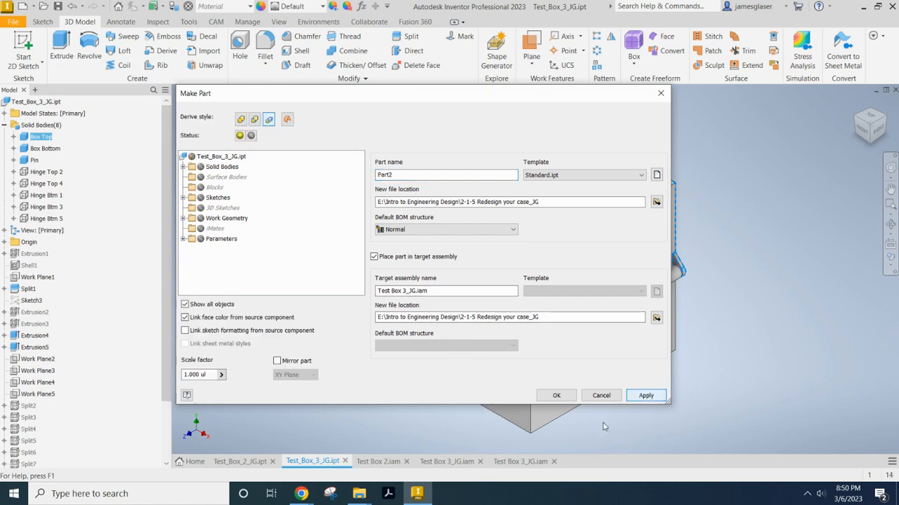
{"action": "left_click", "coordinate": [556, 396]}
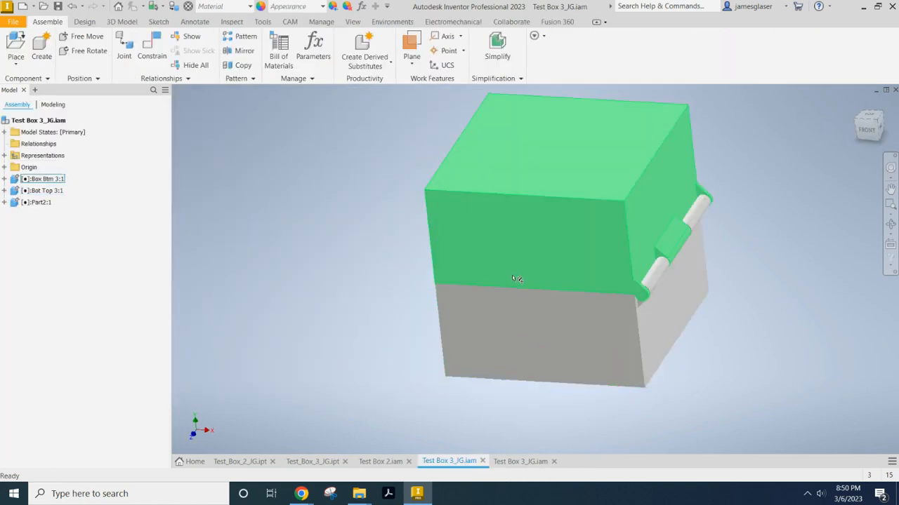
{"action": "left_click", "coordinate": [531, 465]}
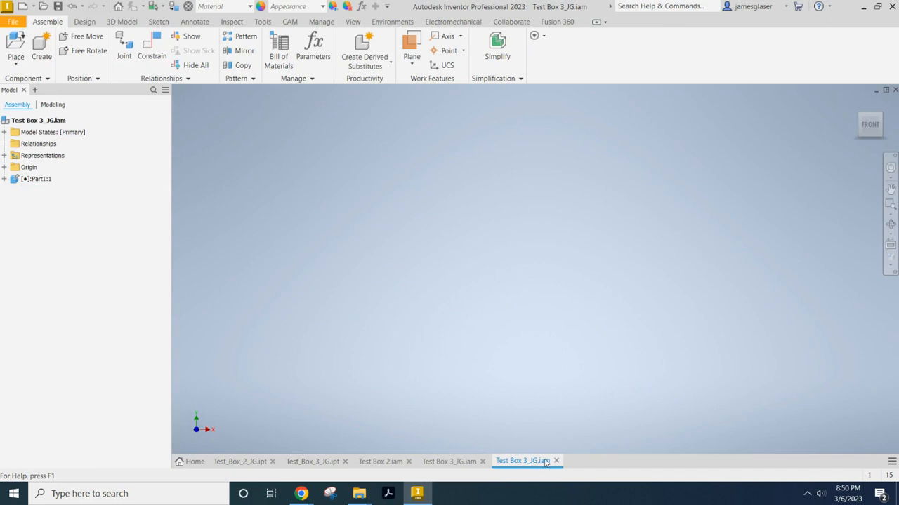
{"action": "left_click", "coordinate": [469, 465]}
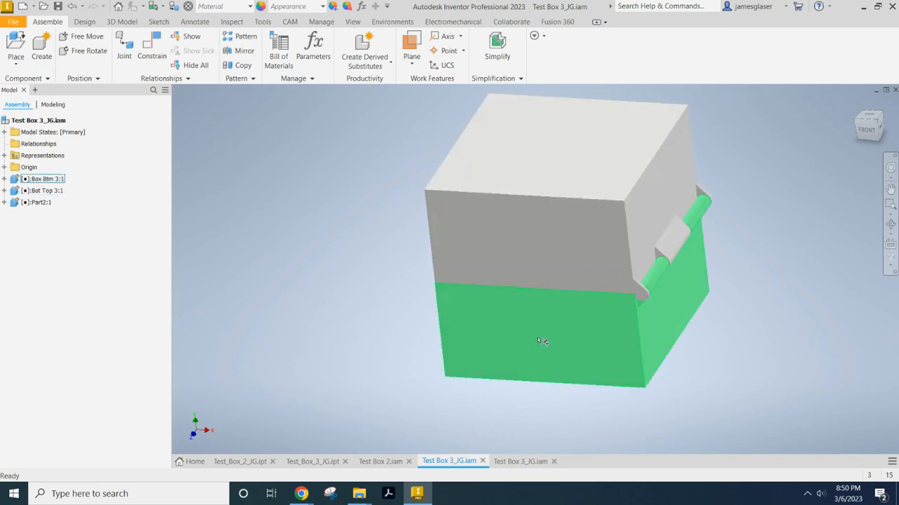
Return to Test_Box_3_JG.ipt and hide the Box Bottom body to expose the hinge pin.
{"action": "left_click", "coordinate": [318, 463]}
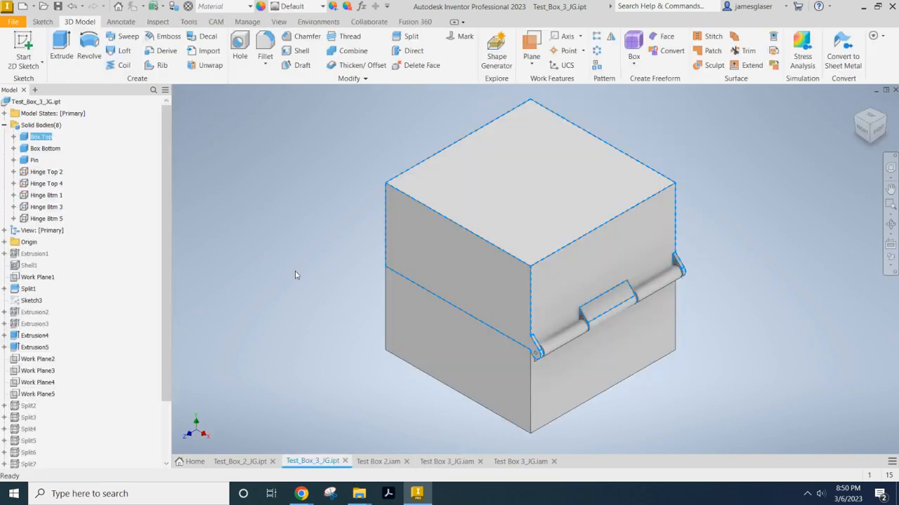
{"action": "left_click", "coordinate": [32, 161]}
{"action": "right_click", "coordinate": [43, 149]}
{"action": "left_click", "coordinate": [66, 209]}
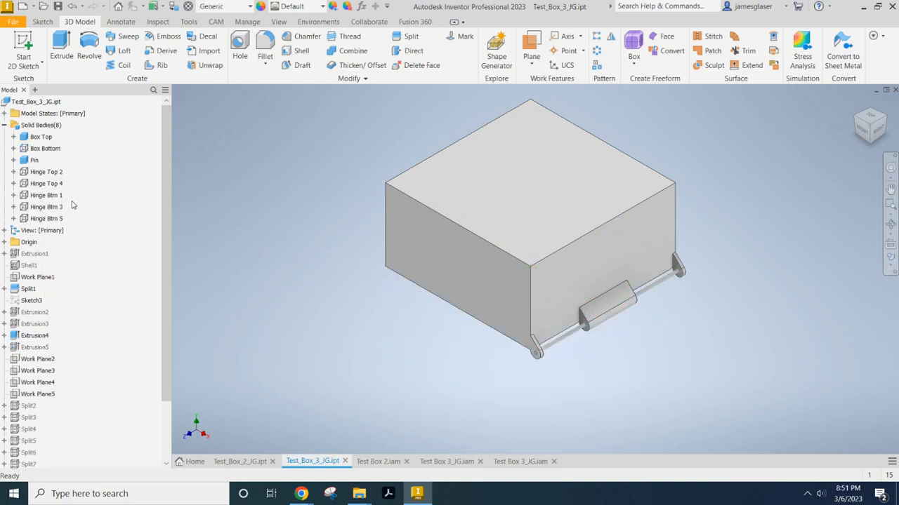
Identify the Pin body on the hinge by selecting it and turning its visibility off and back on.
{"action": "left_click", "coordinate": [34, 161]}
{"action": "left_click", "coordinate": [47, 184]}
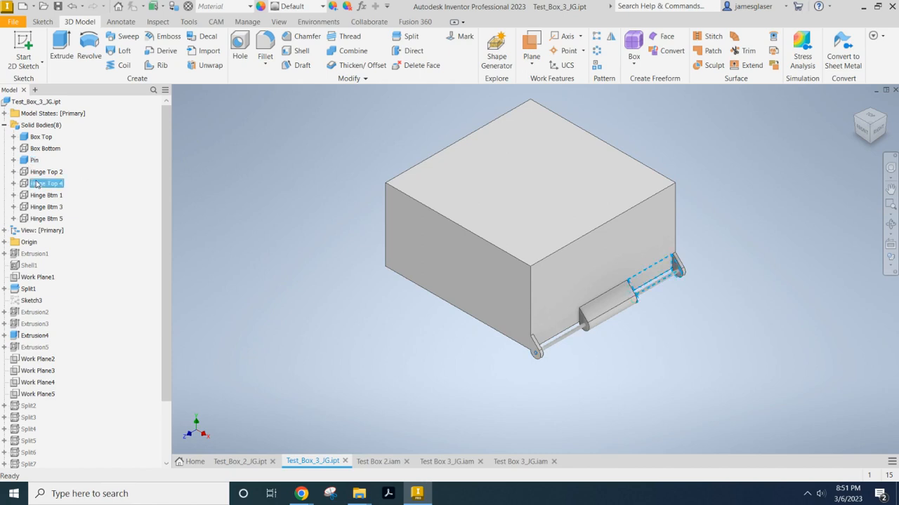
{"action": "left_click", "coordinate": [34, 160]}
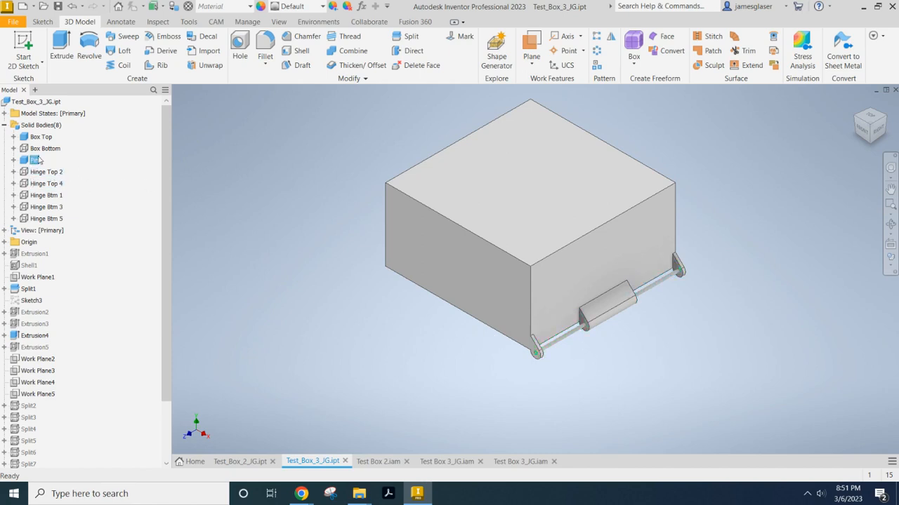
{"action": "right_click", "coordinate": [33, 161]}
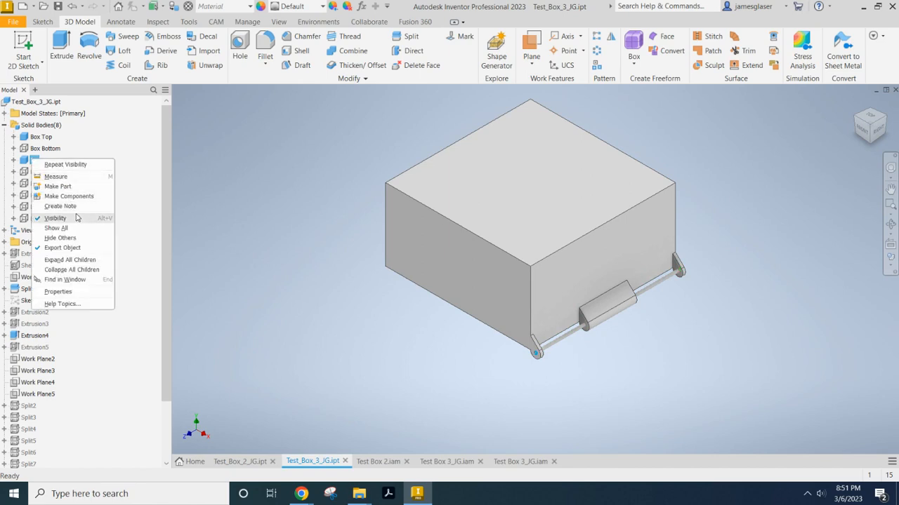
{"action": "left_click", "coordinate": [77, 218]}
{"action": "right_click", "coordinate": [34, 162]}
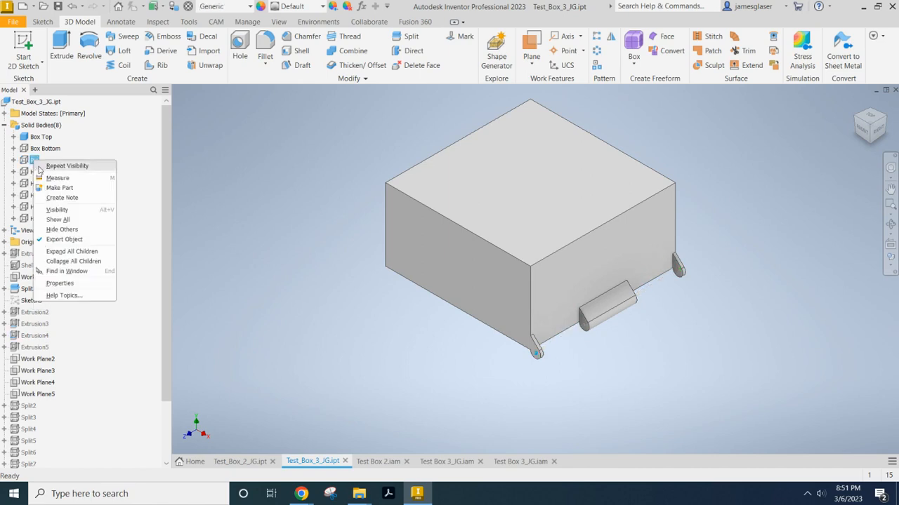
{"action": "left_click", "coordinate": [67, 214]}
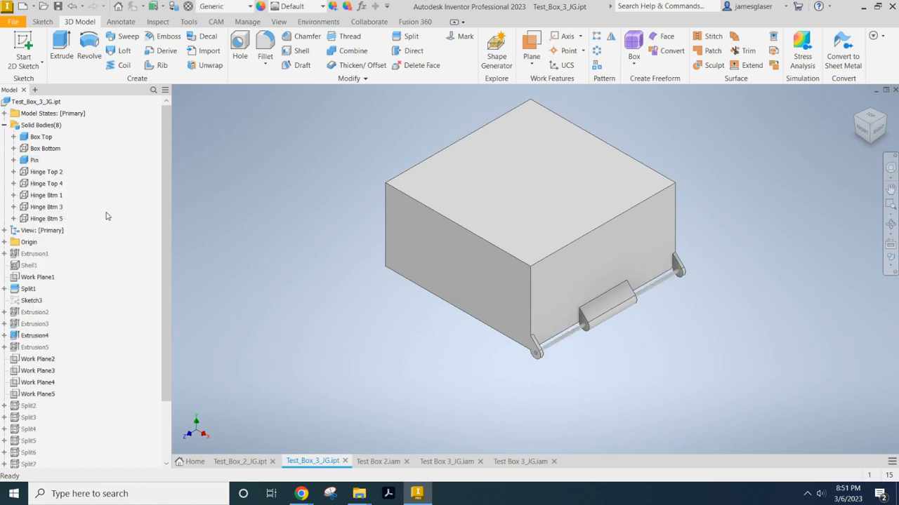
Make a part named Pin_3_JG from the Pin body and place it in Test Box 3_JG.iam.
{"action": "right_click", "coordinate": [30, 163]}
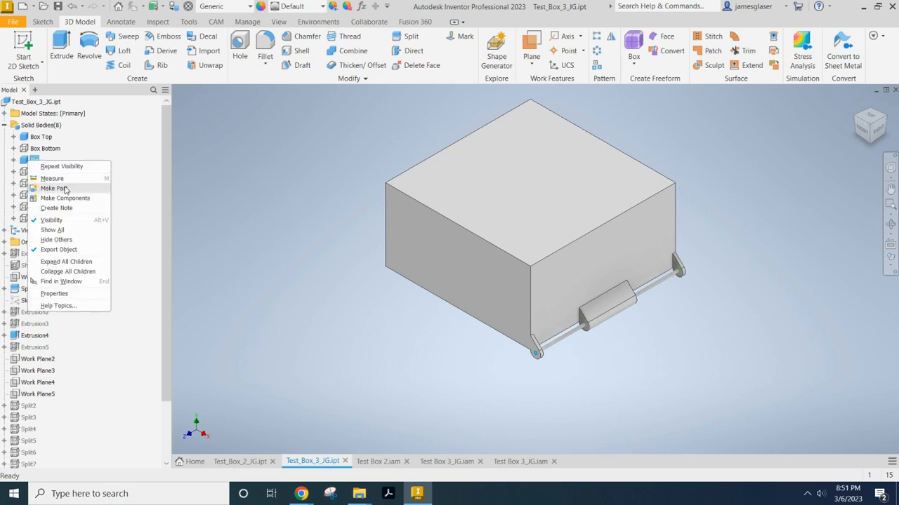
{"action": "left_click", "coordinate": [65, 188]}
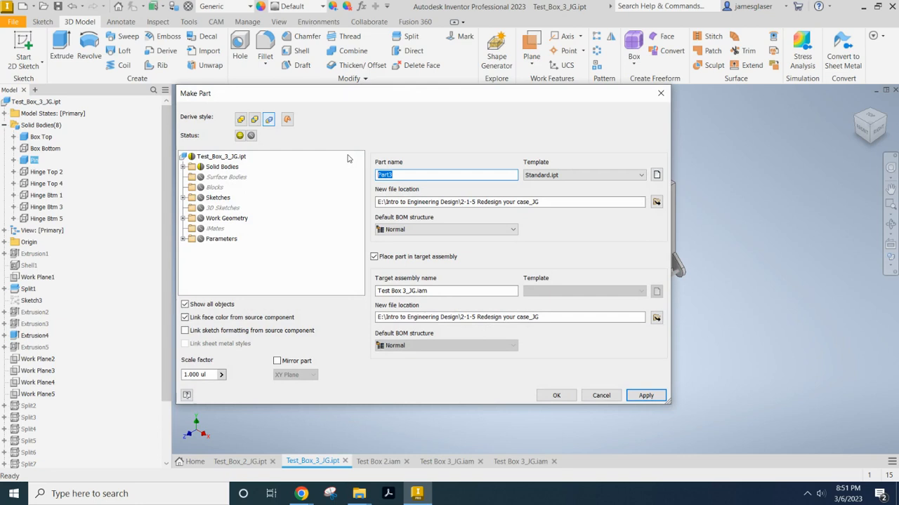
{"action": "type", "text": "Pin_3_"}
{"action": "type", "text": "JG"}
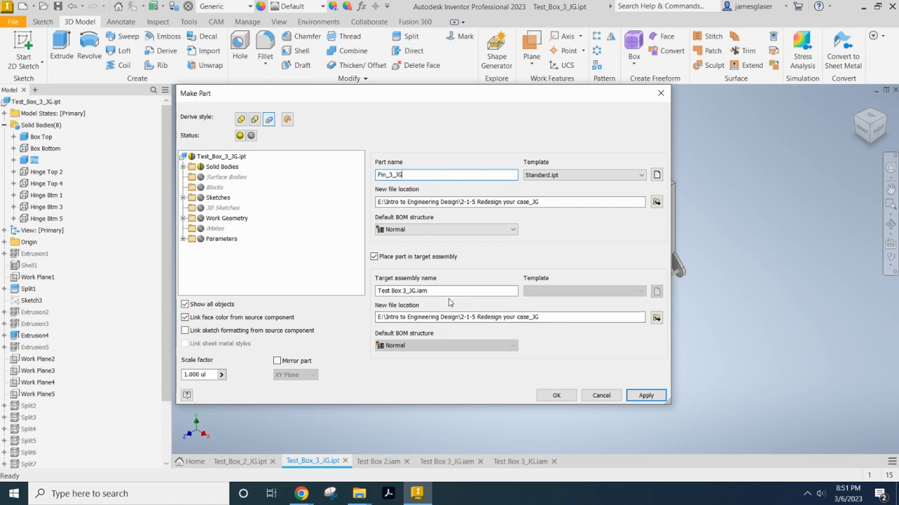
{"action": "left_click", "coordinate": [646, 397]}
{"action": "left_click", "coordinate": [556, 397]}
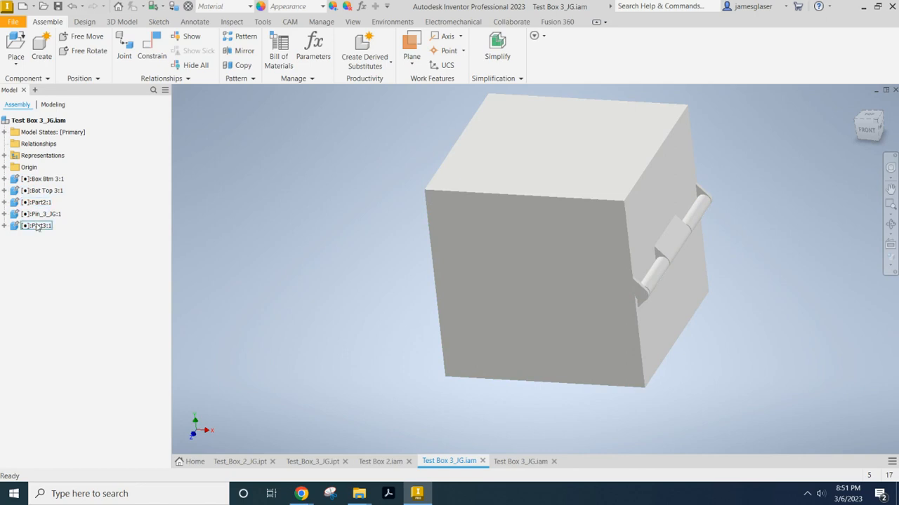
Turn off the visibility of Part2 and Part3 in Test Box 3_JG.iam.
{"action": "right_click", "coordinate": [37, 204]}
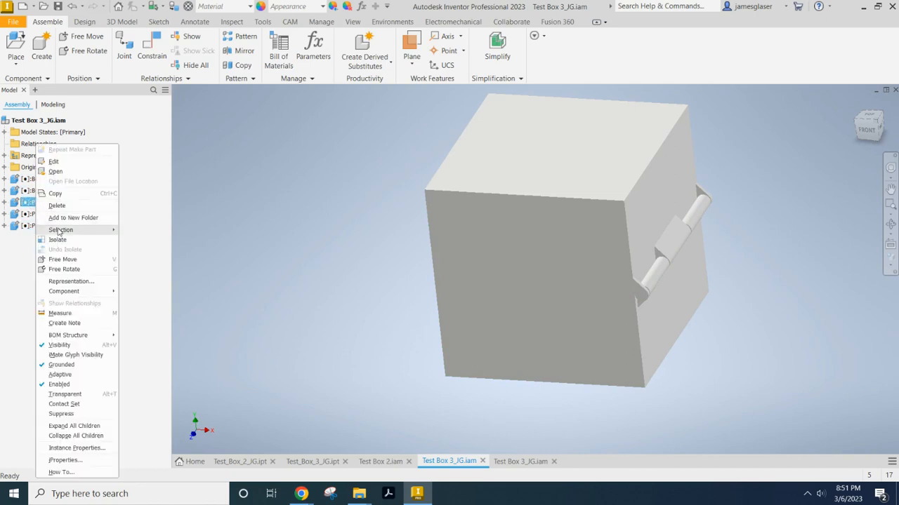
{"action": "left_click", "coordinate": [61, 352]}
{"action": "right_click", "coordinate": [43, 226]}
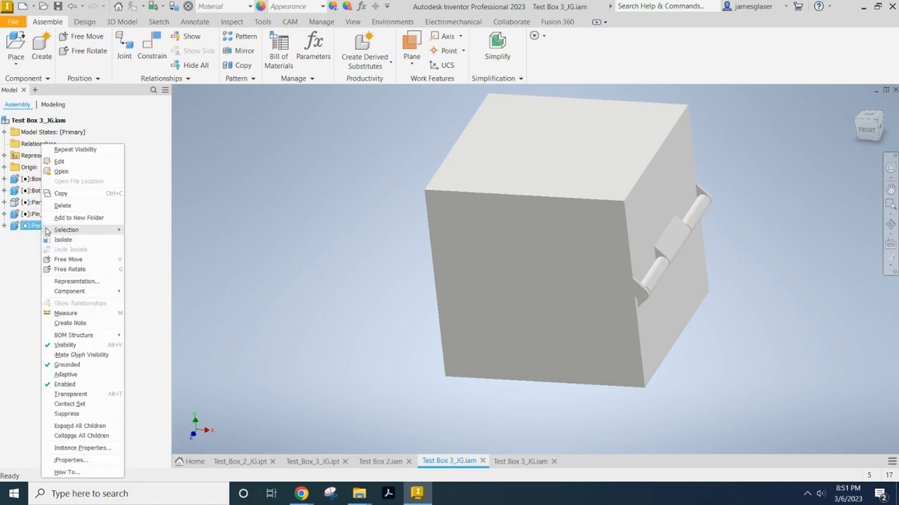
{"action": "left_click", "coordinate": [62, 345]}
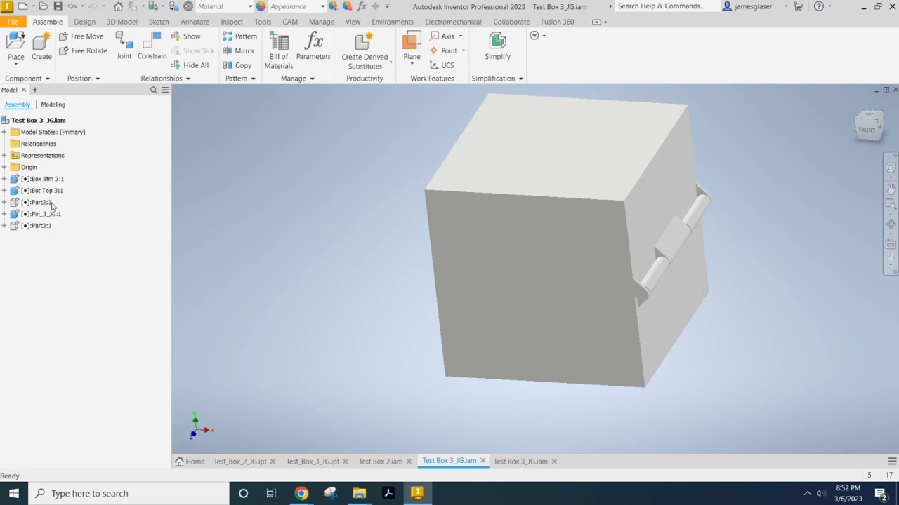
Set the assembly's visual style to Shaded with edges.
{"action": "middle_click_drag", "start_coordinate": [662, 275], "coordinate": [646, 263], "text": "shift"}
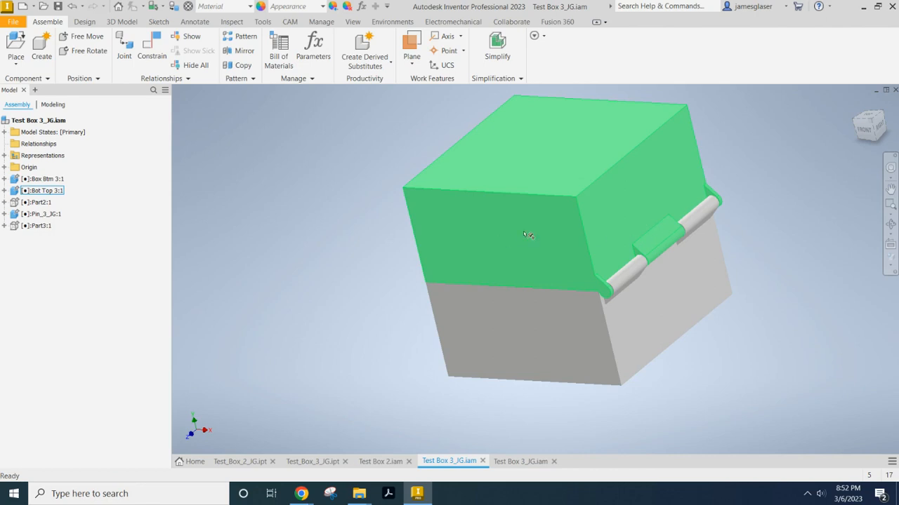
{"action": "left_click", "coordinate": [891, 264]}
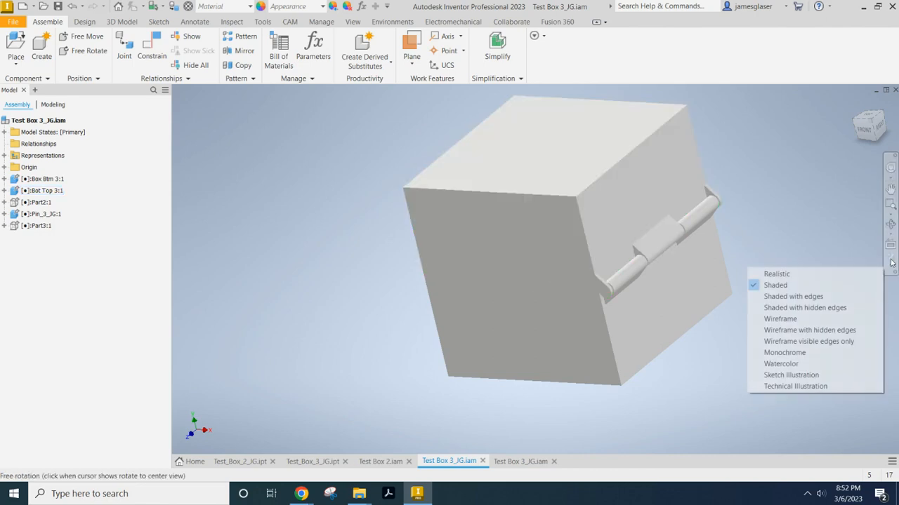
{"action": "left_click", "coordinate": [791, 297]}
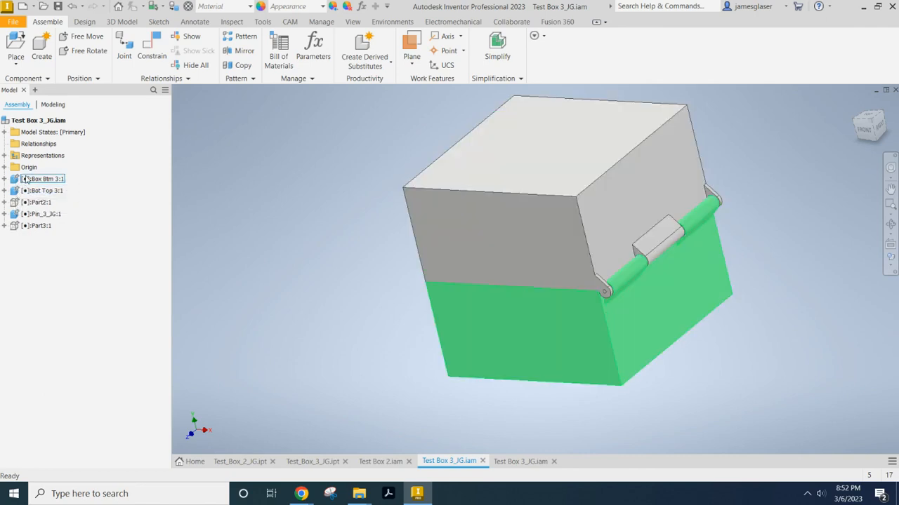
Keep Box Btm 3 grounded and unground Bot Top 3 and Pin_3_JG.
{"action": "right_click", "coordinate": [24, 182]}
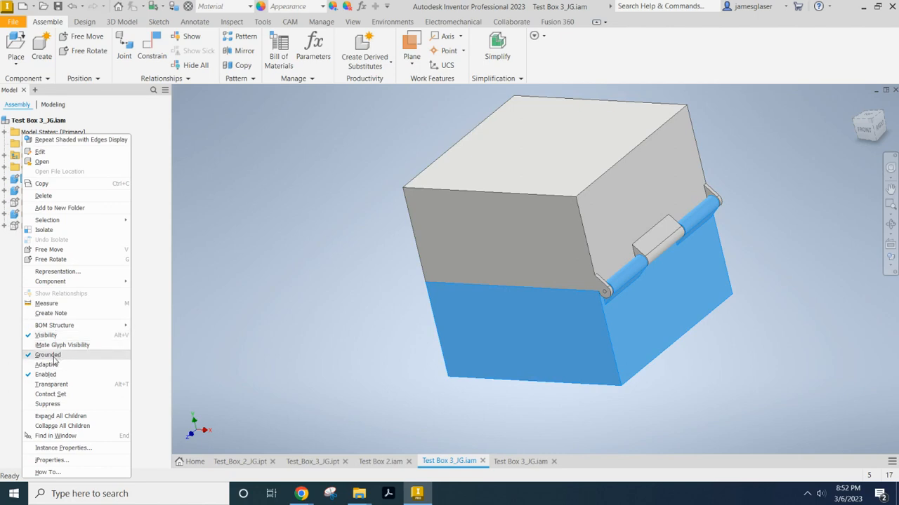
{"action": "left_click", "coordinate": [158, 292]}
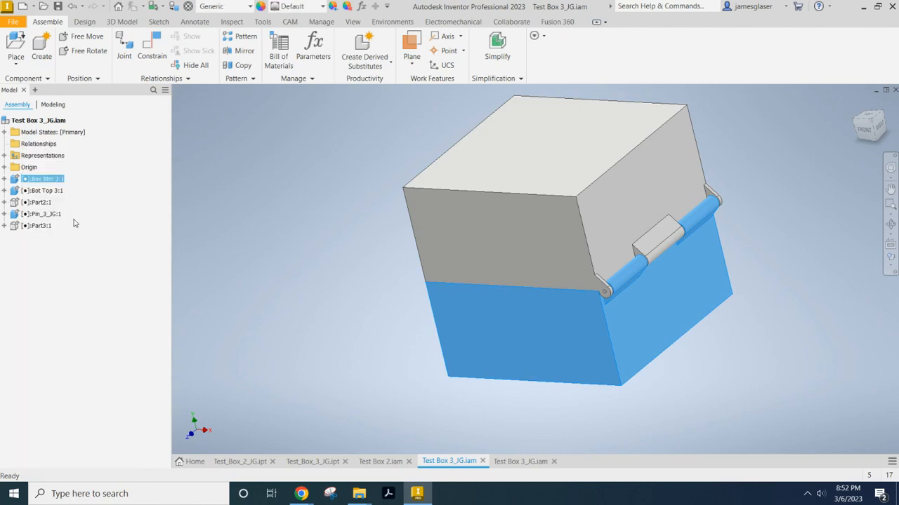
{"action": "right_click", "coordinate": [40, 191]}
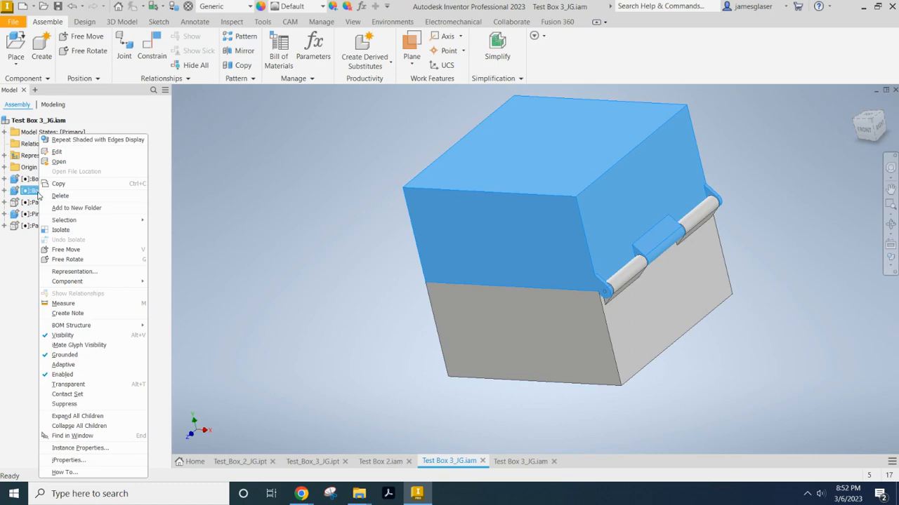
{"action": "left_click", "coordinate": [79, 359]}
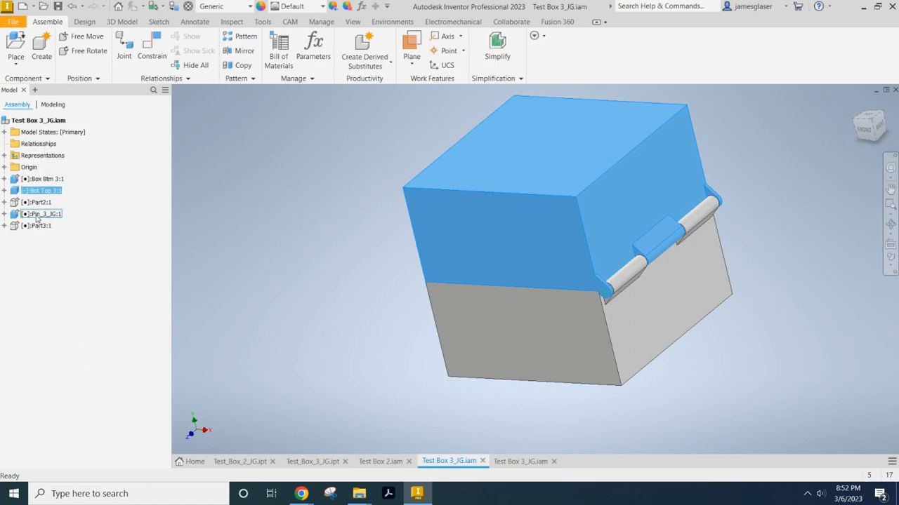
{"action": "right_click", "coordinate": [35, 214]}
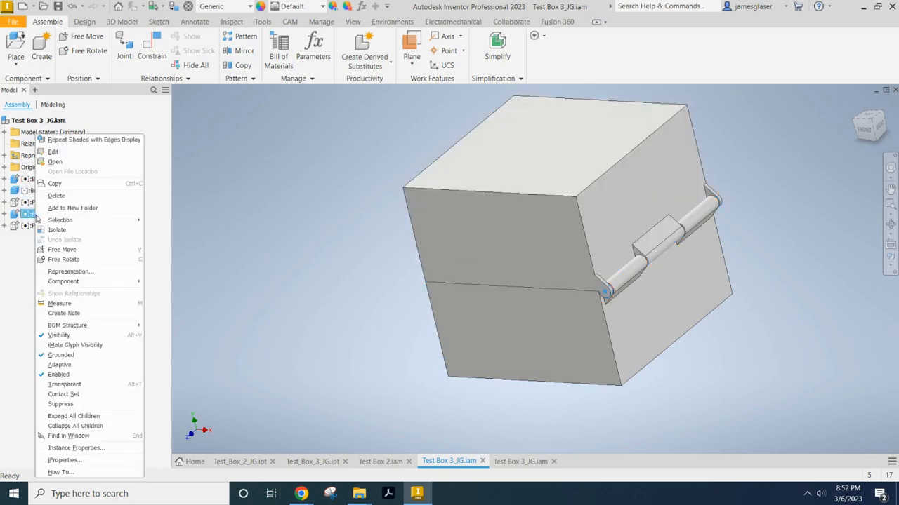
{"action": "left_click", "coordinate": [80, 359]}
Move the box top up off the box bottom and pull the pin out of the hinge to one side.
{"action": "scroll", "coordinate": [297, 315], "scroll_direction": "down", "scroll_amount": 3}
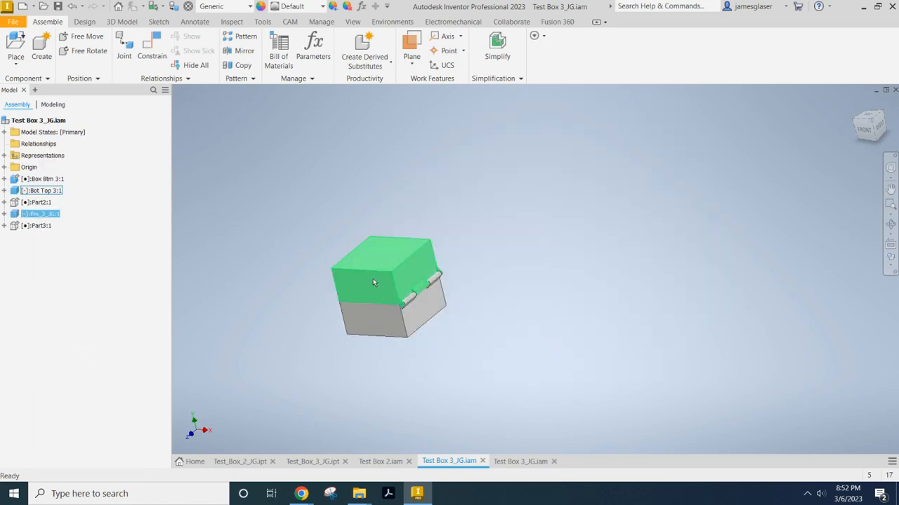
{"action": "left_click_drag", "start_coordinate": [372, 278], "coordinate": [416, 202]}
{"action": "scroll", "coordinate": [420, 282], "scroll_direction": "up", "scroll_amount": 5}
{"action": "left_click", "coordinate": [414, 302]}
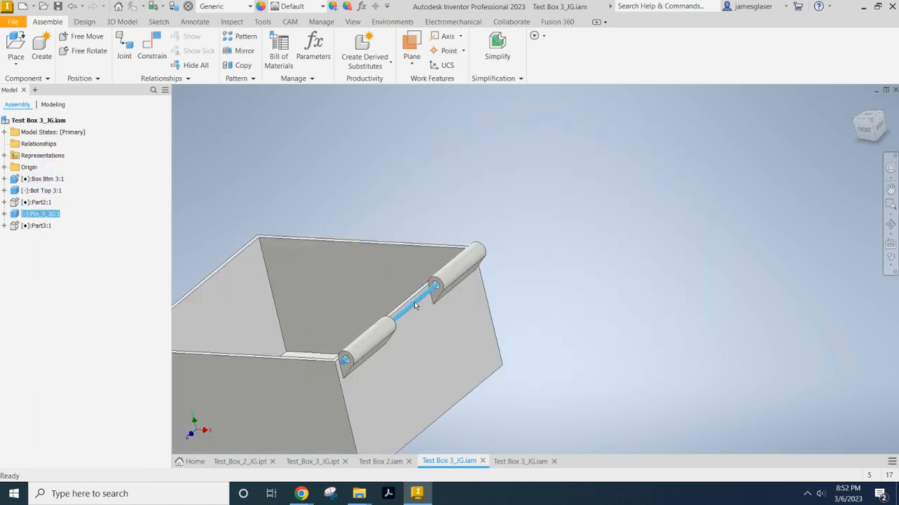
{"action": "left_click_drag", "start_coordinate": [415, 302], "coordinate": [561, 250]}
{"action": "scroll", "coordinate": [561, 250], "scroll_direction": "down", "scroll_amount": 5}
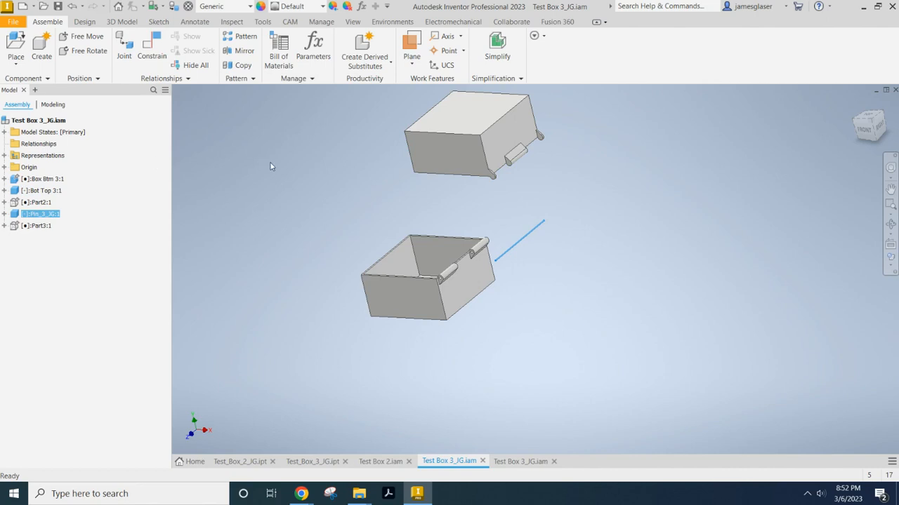
Apply a flush constraint with 0.000 in offset between the pin's end face and the box top's front face beside the hinge tab.
{"action": "scroll", "coordinate": [416, 190], "scroll_direction": "down", "scroll_amount": 5}
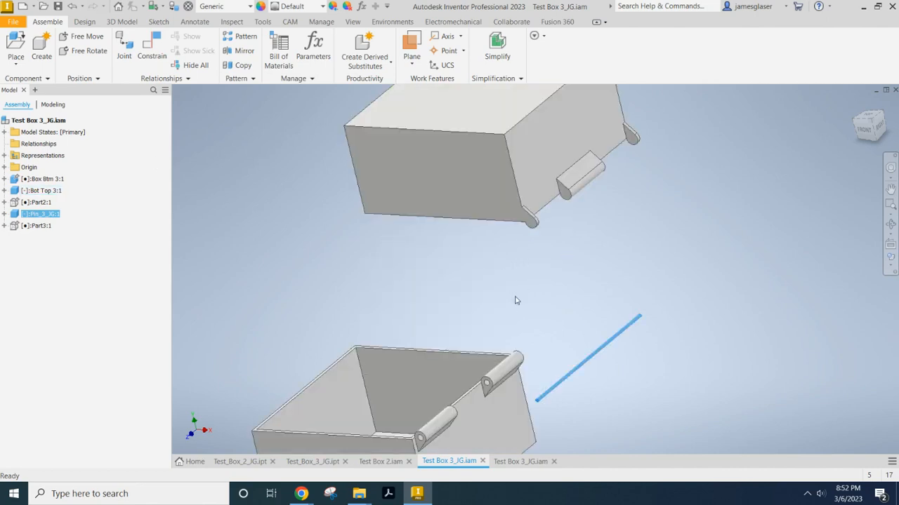
{"action": "middle_click_drag", "start_coordinate": [426, 263], "coordinate": [419, 198]}
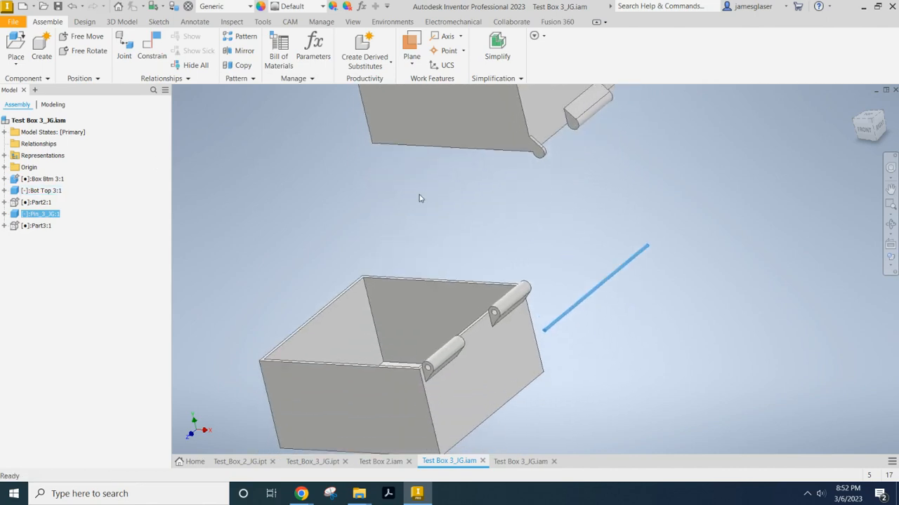
{"action": "left_click", "coordinate": [150, 50]}
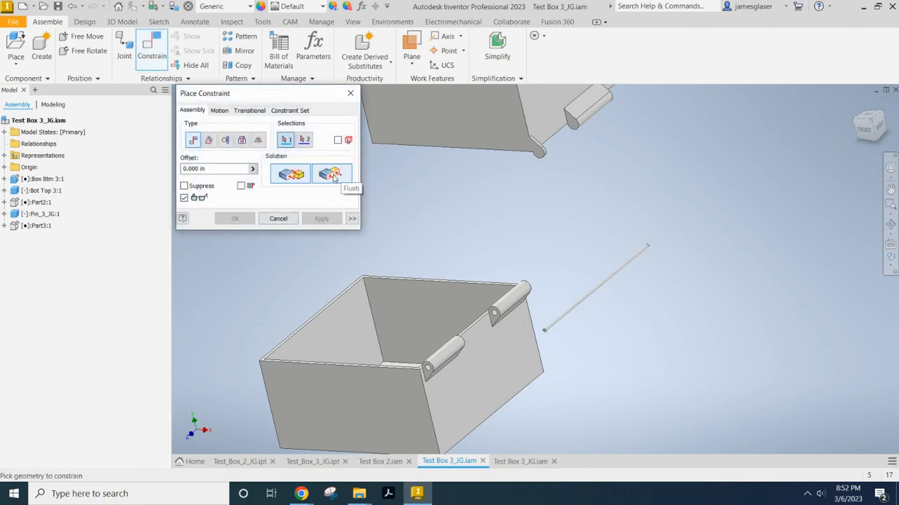
{"action": "left_click", "coordinate": [333, 177]}
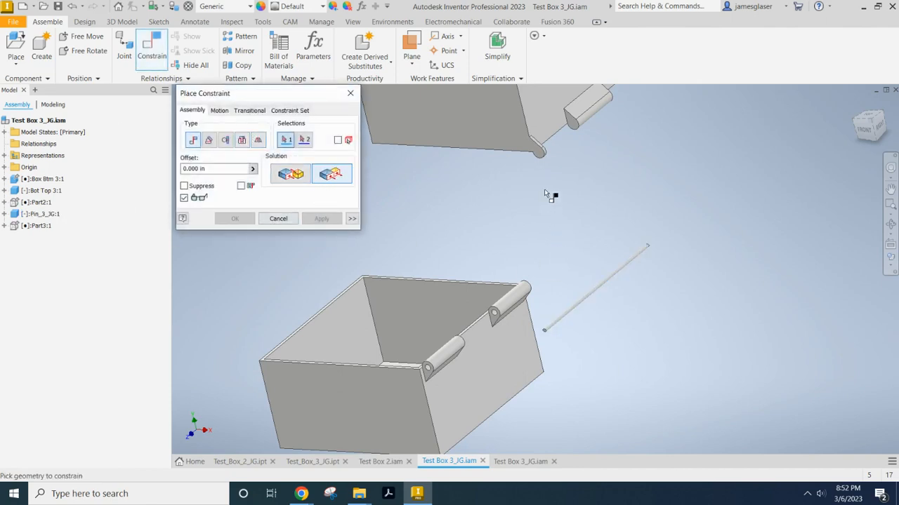
{"action": "scroll", "coordinate": [545, 334], "scroll_direction": "down", "scroll_amount": 5}
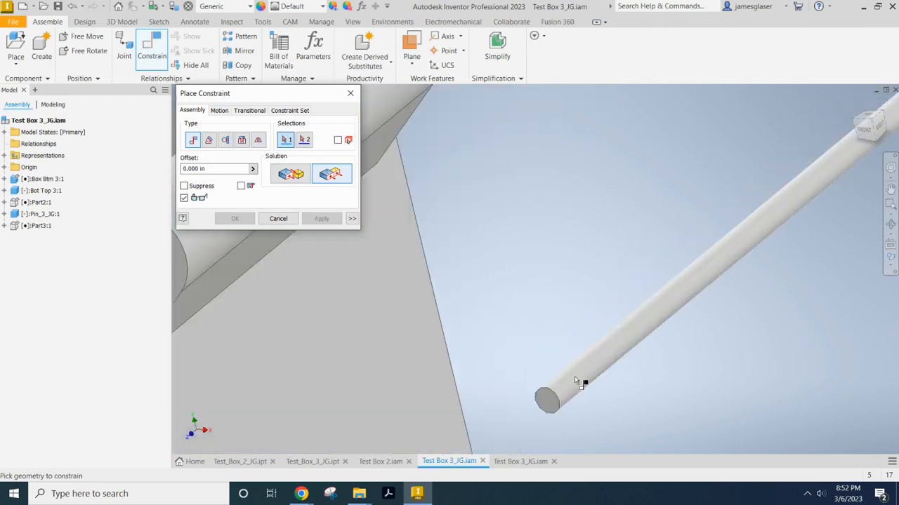
{"action": "left_click", "coordinate": [547, 405]}
{"action": "scroll", "coordinate": [553, 399], "scroll_direction": "up", "scroll_amount": 5}
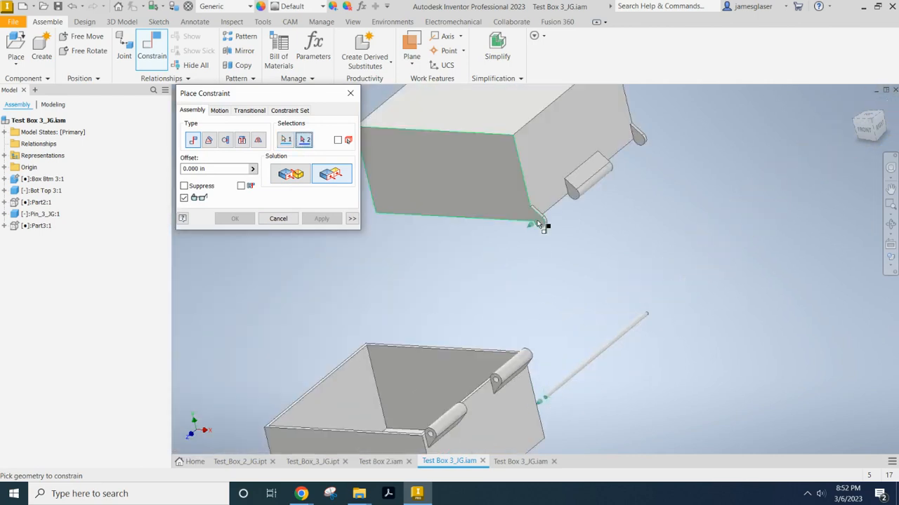
{"action": "left_click", "coordinate": [539, 223]}
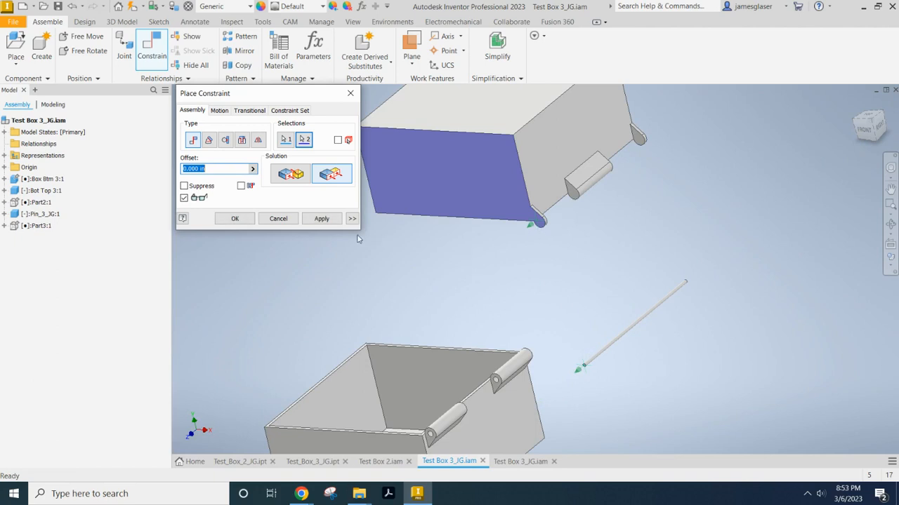
{"action": "left_click", "coordinate": [321, 219]}
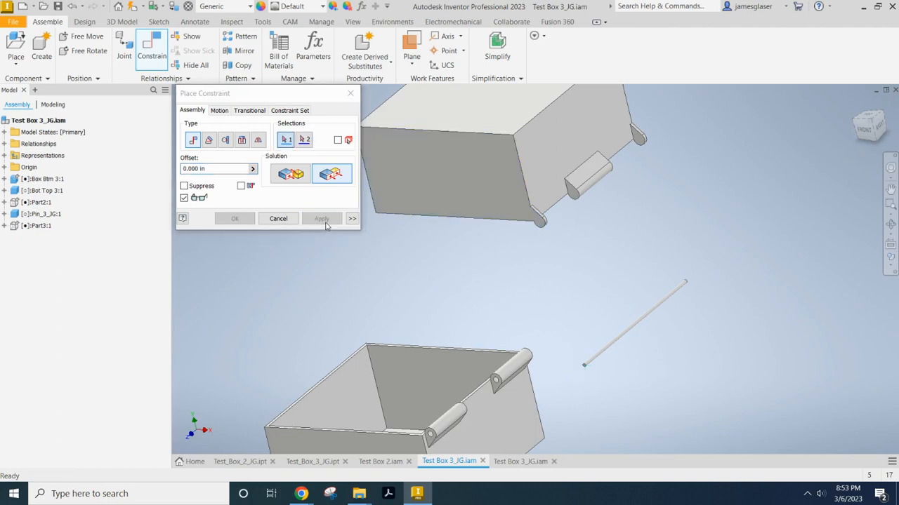
Apply a flush constraint with 0.000 in offset between the front faces of the box top and box bottom, and finish constraining.
{"action": "left_click", "coordinate": [475, 181]}
{"action": "scroll", "coordinate": [412, 445], "scroll_direction": "down", "scroll_amount": 3}
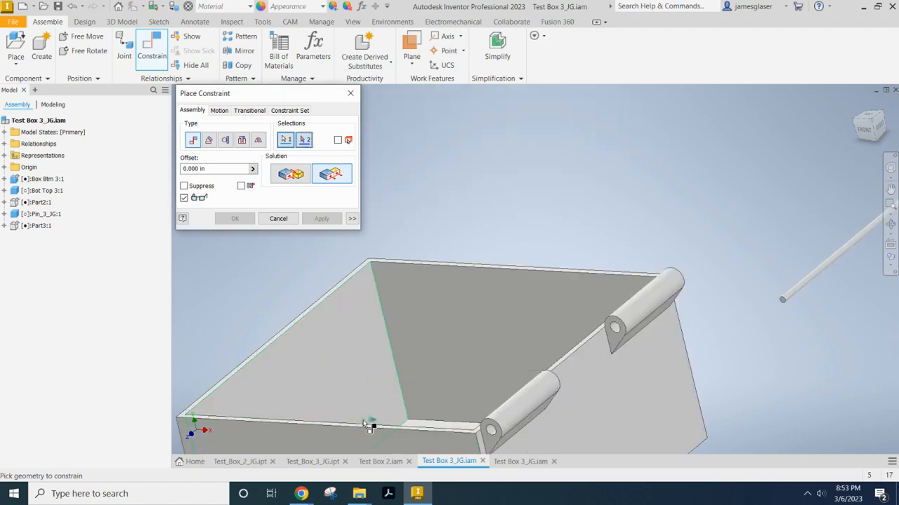
{"action": "middle_click_drag", "start_coordinate": [368, 373], "coordinate": [413, 223]}
{"action": "left_click", "coordinate": [410, 360]}
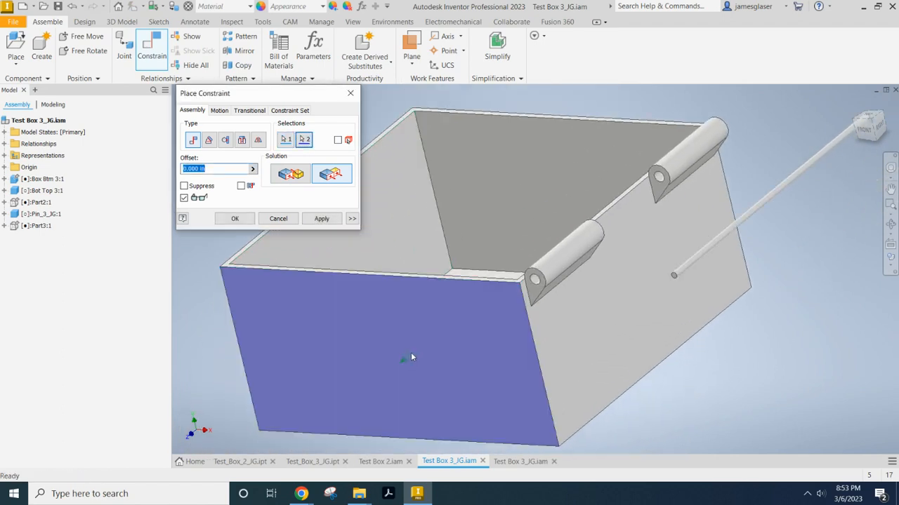
{"action": "scroll", "coordinate": [416, 342], "scroll_direction": "up", "scroll_amount": 5}
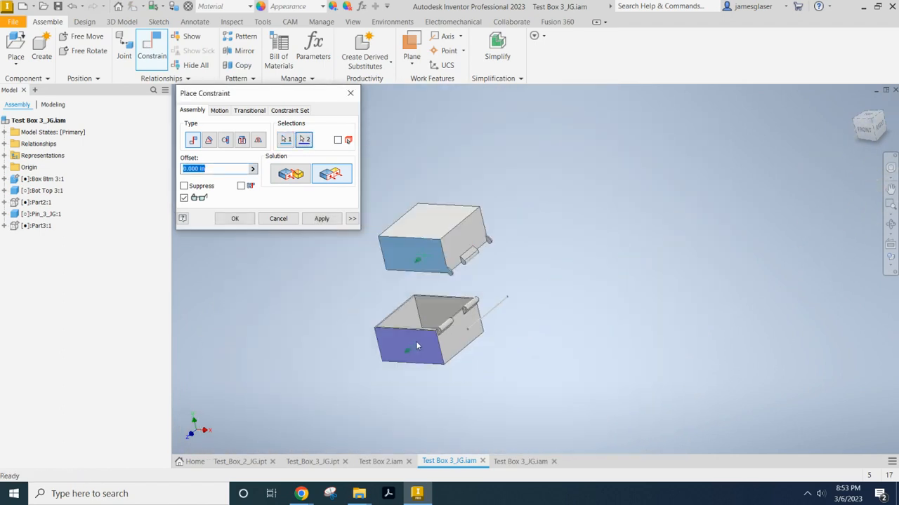
{"action": "left_click", "coordinate": [320, 220]}
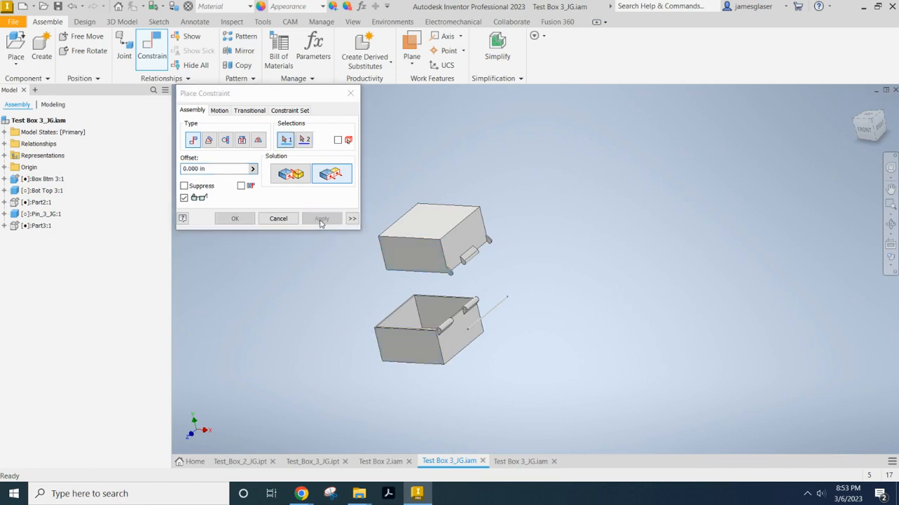
{"action": "left_click", "coordinate": [279, 220]}
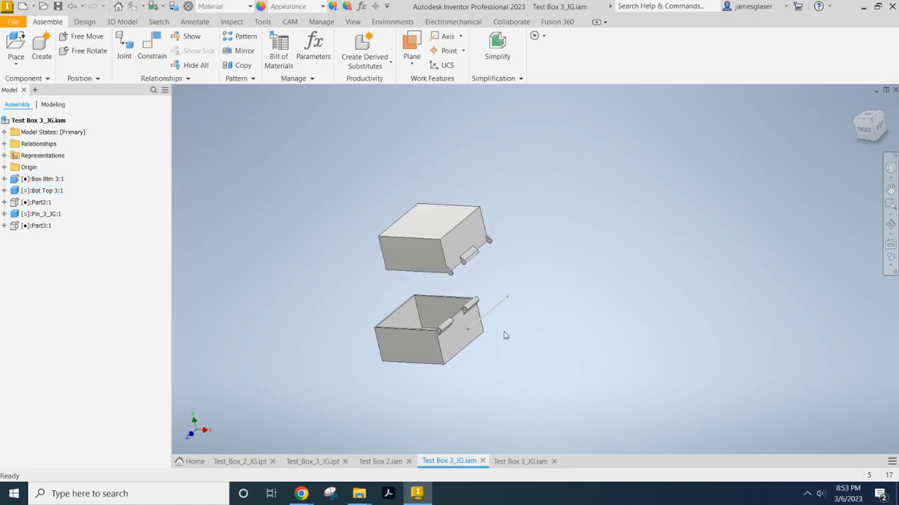
Apply a cylindrical joint from the center of the pin's front end to the hole in the box top's front hinge tab.
{"action": "scroll", "coordinate": [503, 335], "scroll_direction": "up", "scroll_amount": 5}
{"action": "scroll", "coordinate": [433, 303], "scroll_direction": "down", "scroll_amount": 4}
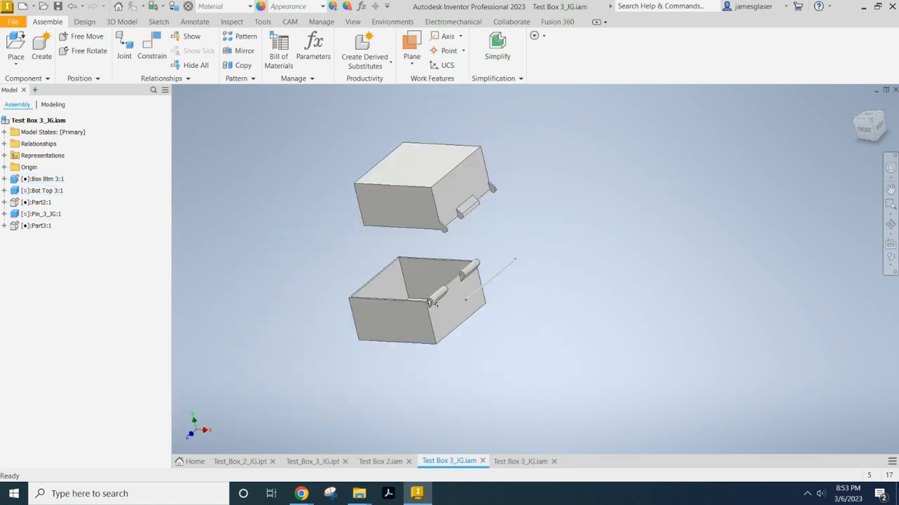
{"action": "left_click", "coordinate": [123, 54]}
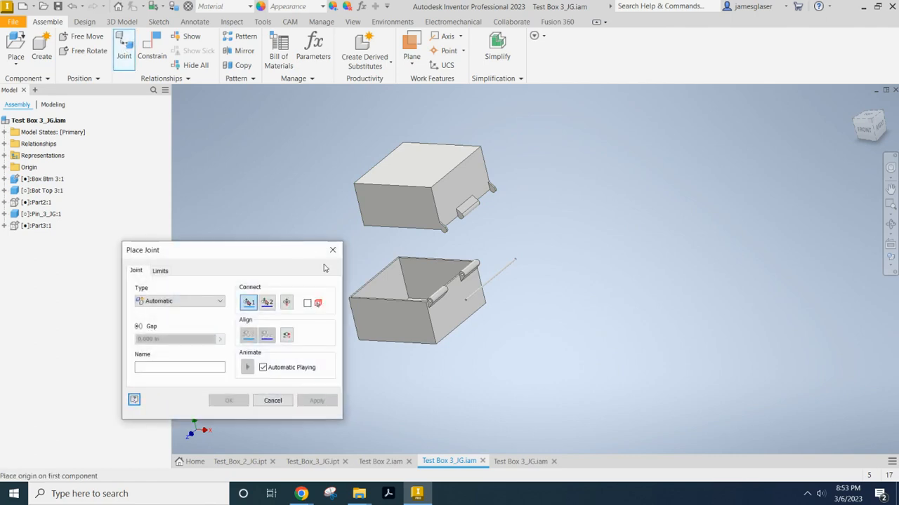
{"action": "left_click", "coordinate": [210, 302]}
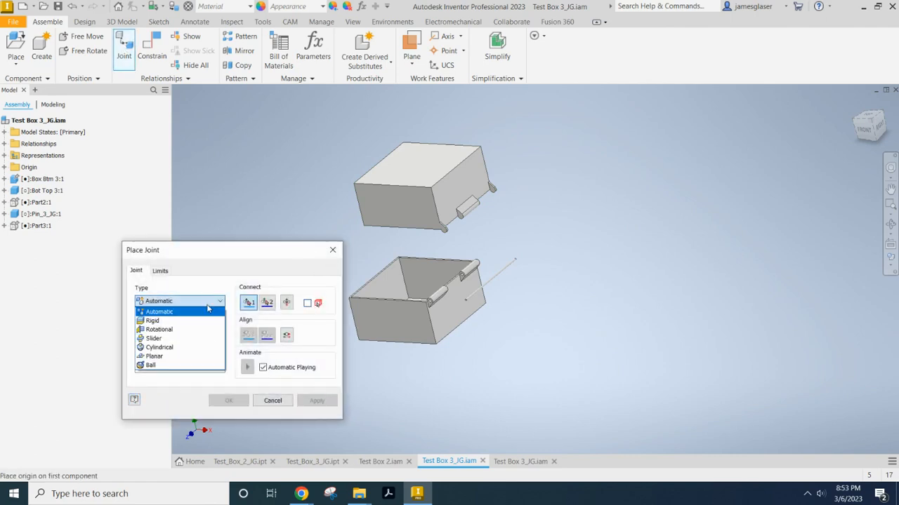
{"action": "left_click", "coordinate": [189, 348]}
{"action": "scroll", "coordinate": [472, 303], "scroll_direction": "down", "scroll_amount": 3}
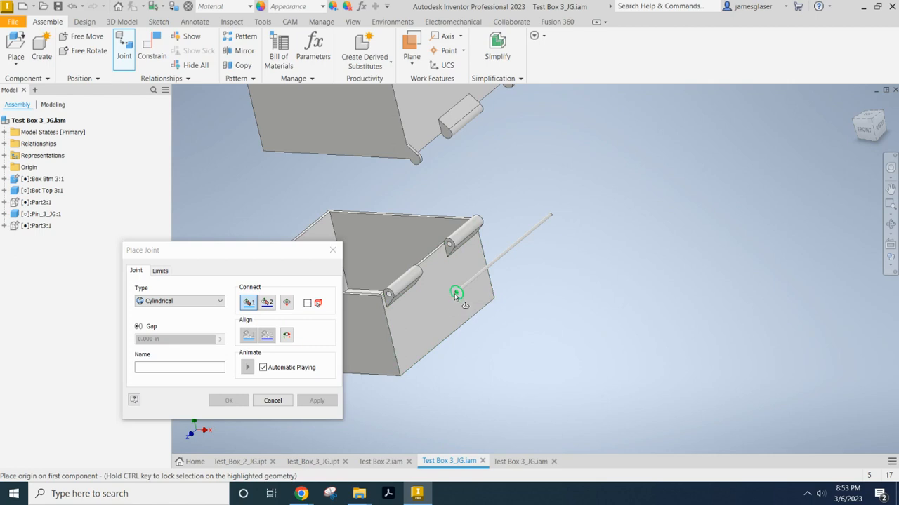
{"action": "scroll", "coordinate": [454, 293], "scroll_direction": "down", "scroll_amount": 3}
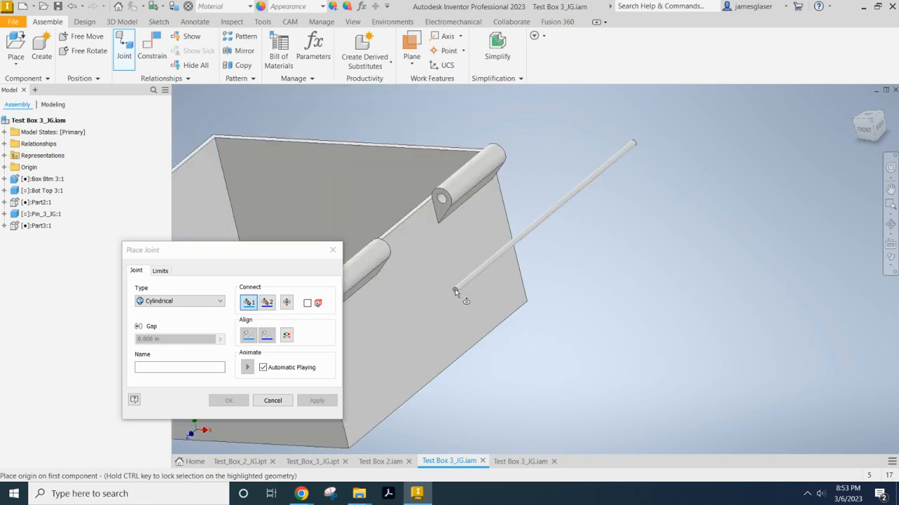
{"action": "middle_click_drag", "start_coordinate": [616, 265], "coordinate": [730, 245]}
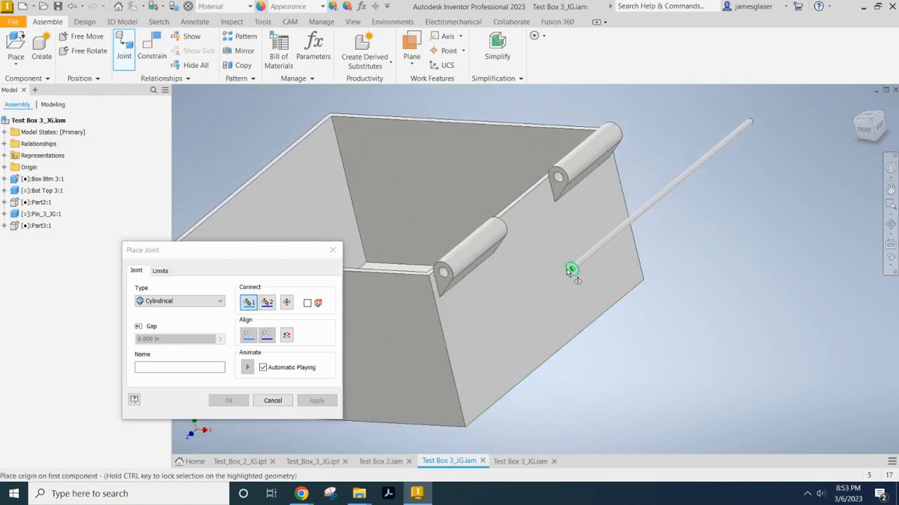
{"action": "left_click", "coordinate": [571, 272]}
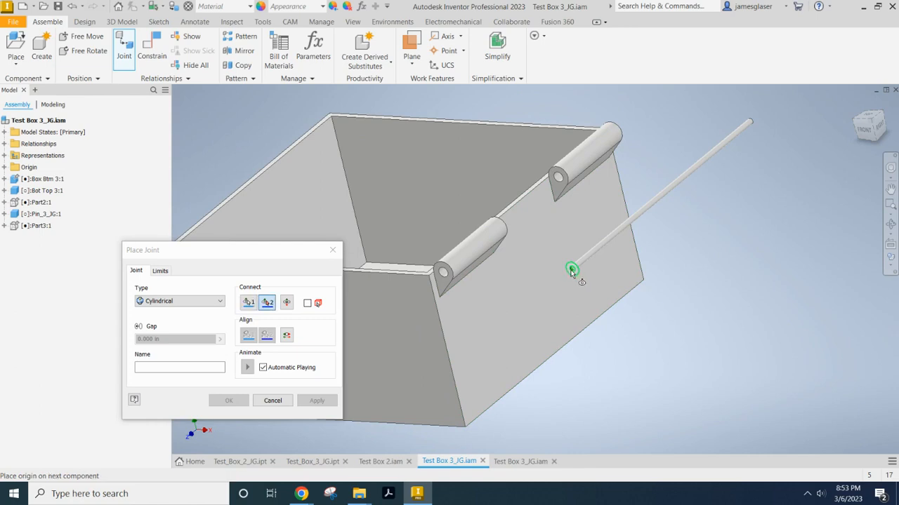
{"action": "scroll", "coordinate": [594, 245], "scroll_direction": "up", "scroll_amount": 5}
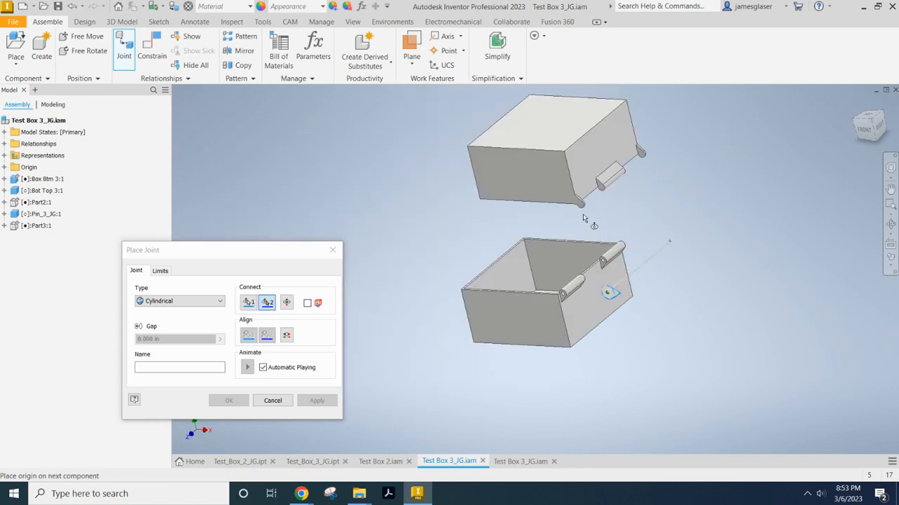
{"action": "scroll", "coordinate": [582, 212], "scroll_direction": "down", "scroll_amount": 5}
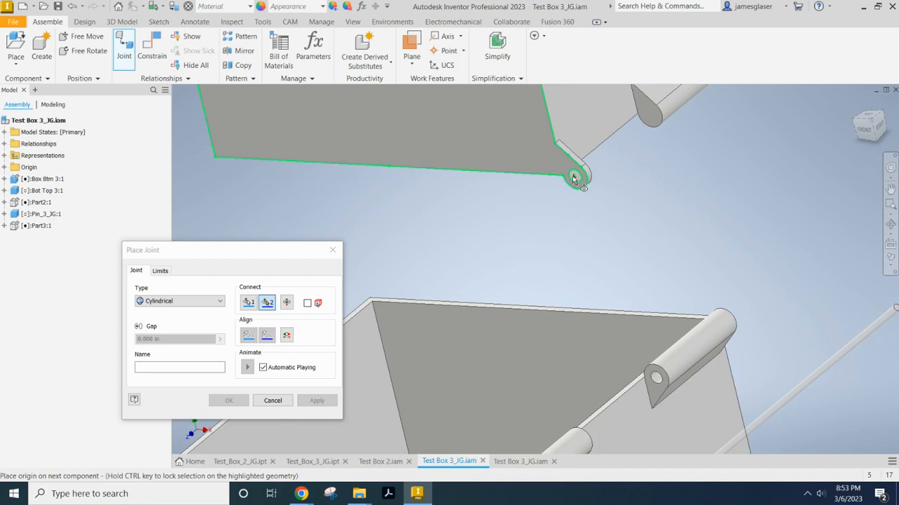
{"action": "left_click", "coordinate": [573, 179]}
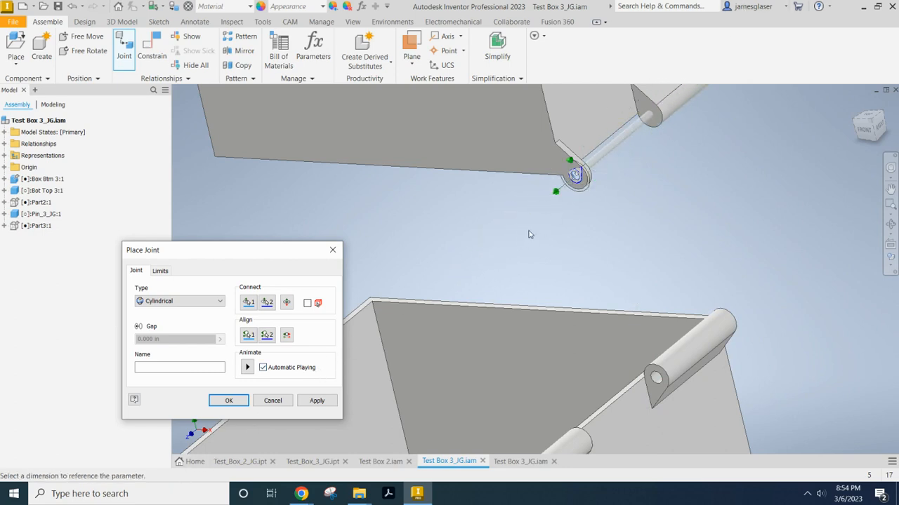
{"action": "left_click", "coordinate": [316, 402]}
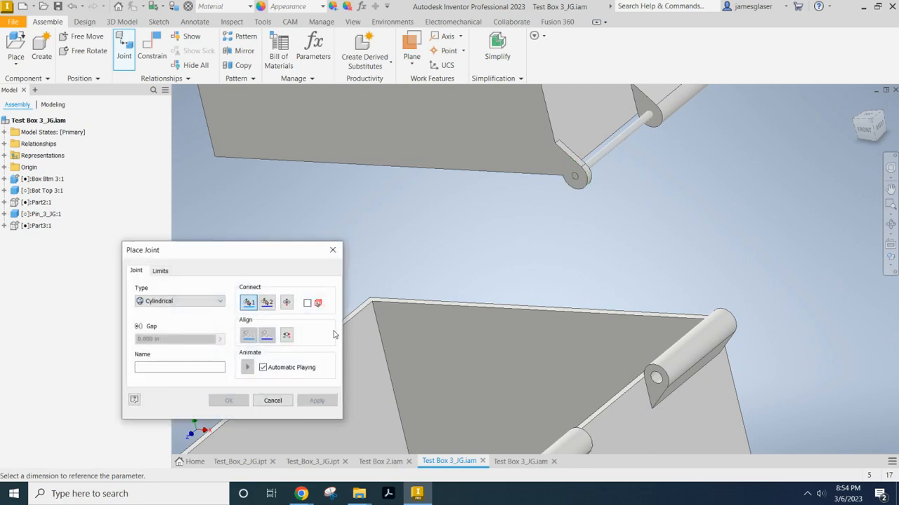
Apply a cylindrical joint from the pin hole center on the box top's front hinge tab to the box bottom's front hinge hole, and finish placing joints.
{"action": "scroll", "coordinate": [587, 225], "scroll_direction": "up", "scroll_amount": 3}
{"action": "middle_click_drag", "start_coordinate": [690, 227], "coordinate": [704, 150]}
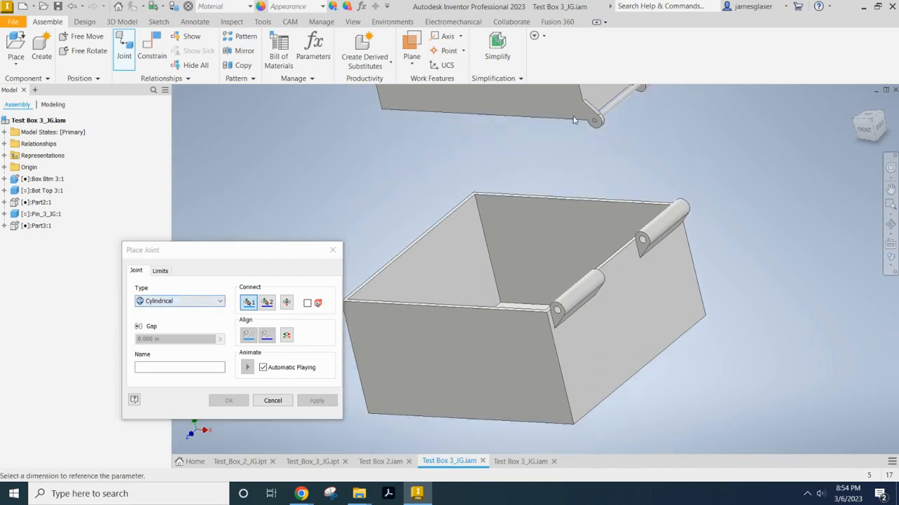
{"action": "scroll", "coordinate": [595, 122], "scroll_direction": "down", "scroll_amount": 3}
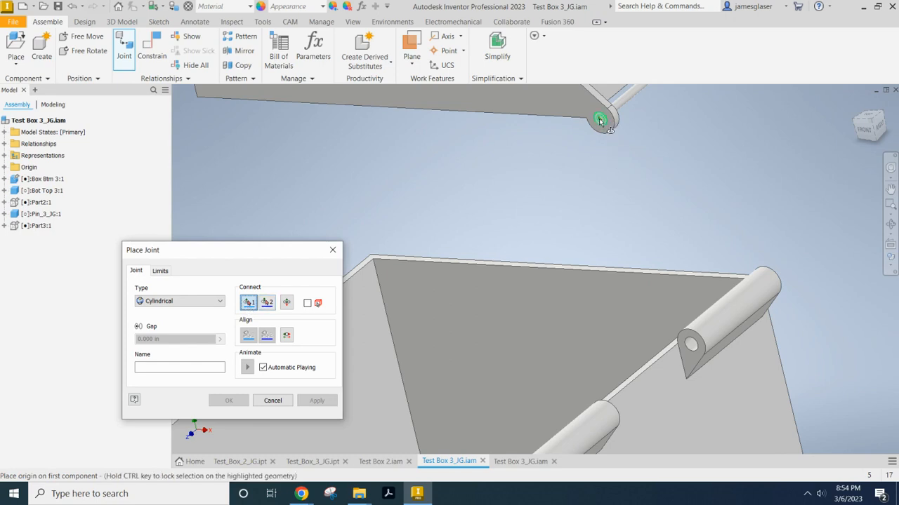
{"action": "scroll", "coordinate": [600, 120], "scroll_direction": "down", "scroll_amount": 3}
{"action": "left_click", "coordinate": [601, 121]}
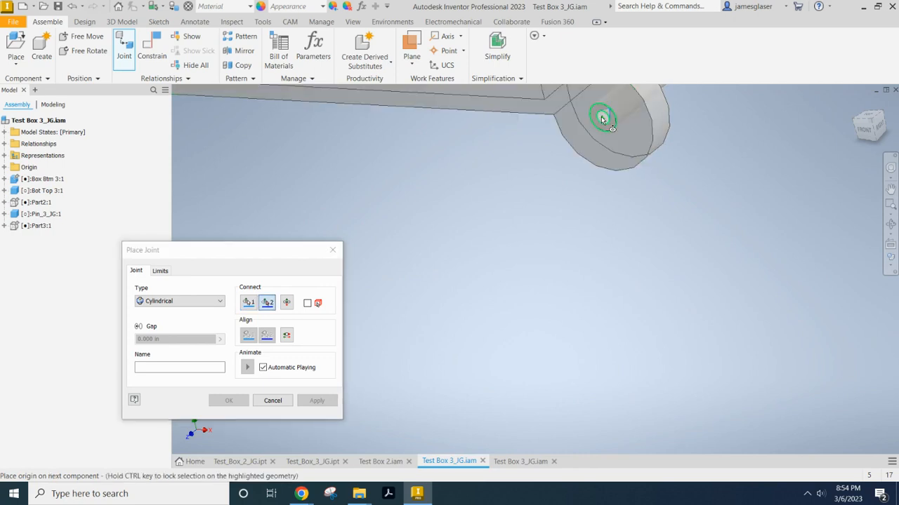
{"action": "scroll", "coordinate": [591, 200], "scroll_direction": "up", "scroll_amount": 5}
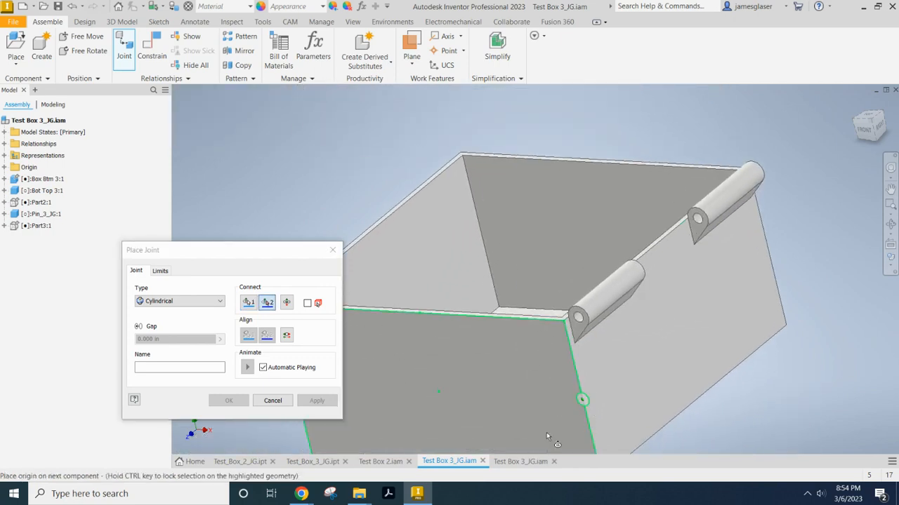
{"action": "left_click", "coordinate": [577, 319]}
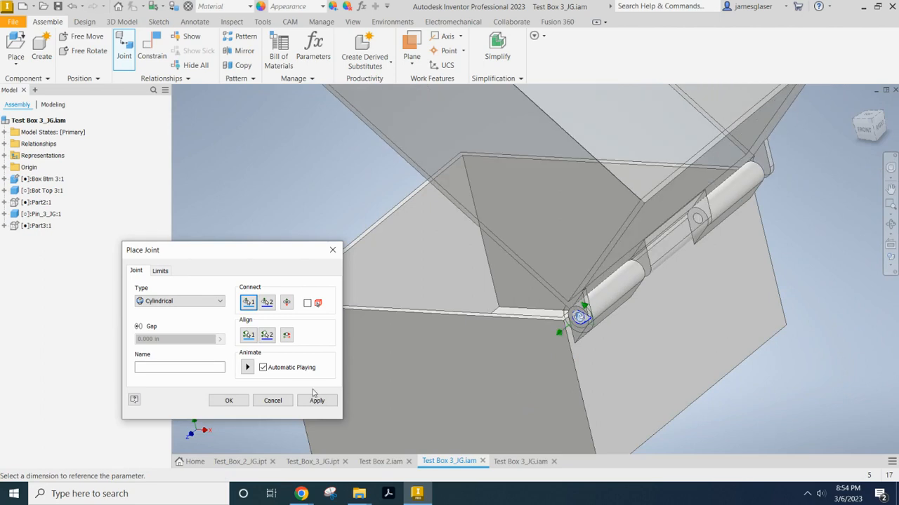
{"action": "scroll", "coordinate": [570, 174], "scroll_direction": "down", "scroll_amount": 5}
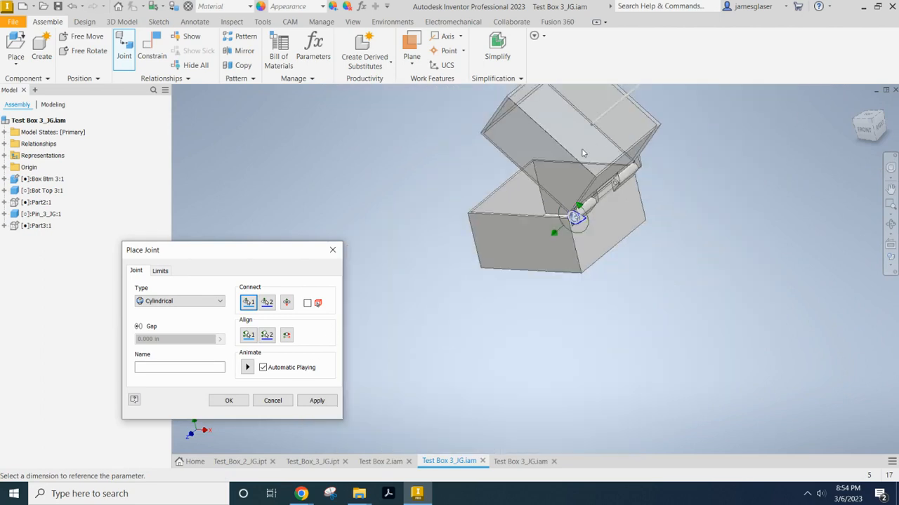
{"action": "left_click", "coordinate": [317, 401]}
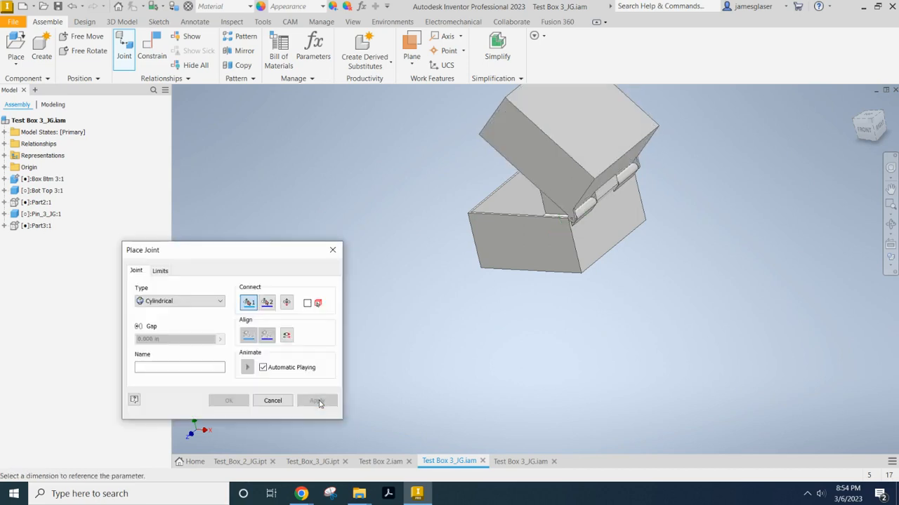
{"action": "scroll", "coordinate": [606, 239], "scroll_direction": "down", "scroll_amount": 3}
{"action": "middle_click_drag", "start_coordinate": [586, 293], "coordinate": [536, 347]}
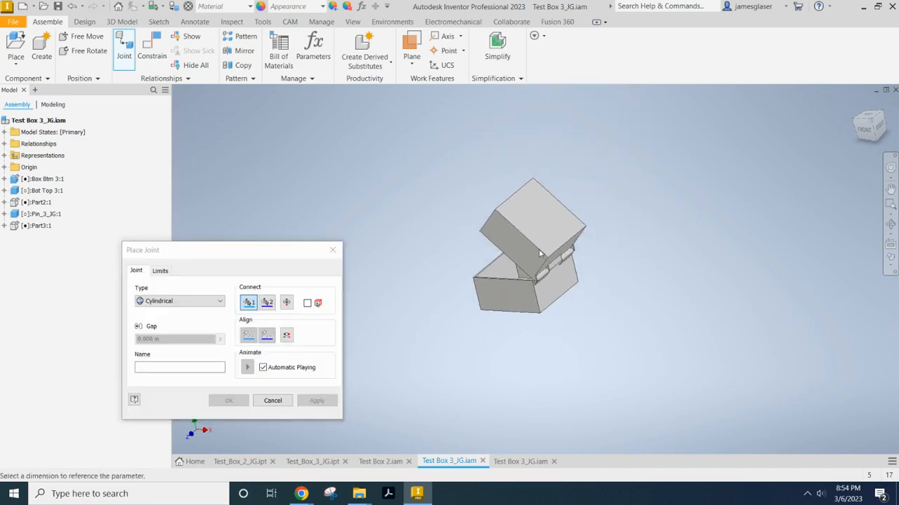
{"action": "left_click", "coordinate": [273, 400]}
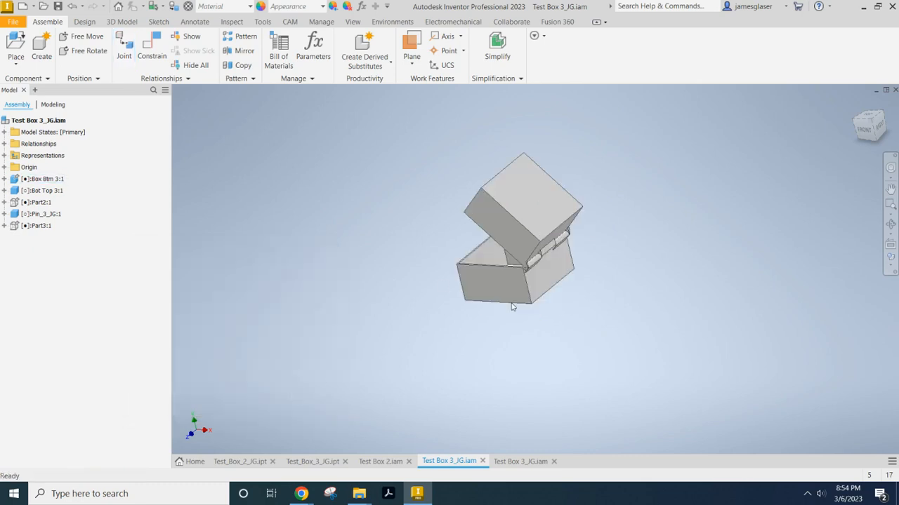
Swing the box top about the hinge pin down toward the closed position over the box bottom.
{"action": "scroll", "coordinate": [516, 310], "scroll_direction": "up", "scroll_amount": 4}
{"action": "scroll", "coordinate": [573, 301], "scroll_direction": "down", "scroll_amount": 4}
{"action": "mouse_move", "coordinate": [580, 302]}
{"action": "middle_mouse_down", "text": "shift"}
{"action": "mouse_move", "coordinate": [620, 292]}
{"action": "mouse_move", "coordinate": [624, 257]}
{"action": "middle_mouse_up", "text": "shift"}
{"action": "left_click_drag", "start_coordinate": [566, 153], "coordinate": [524, 197]}
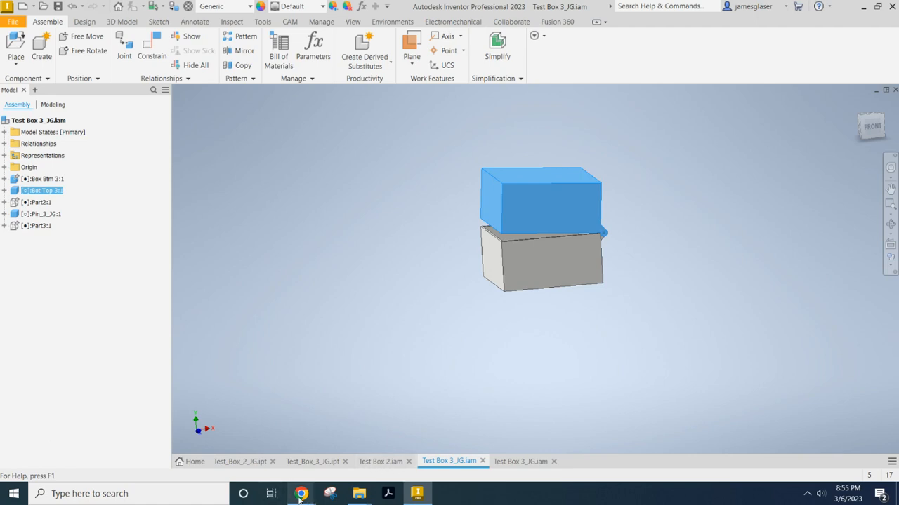
{"action": "mouse_move", "coordinate": [300, 495]}
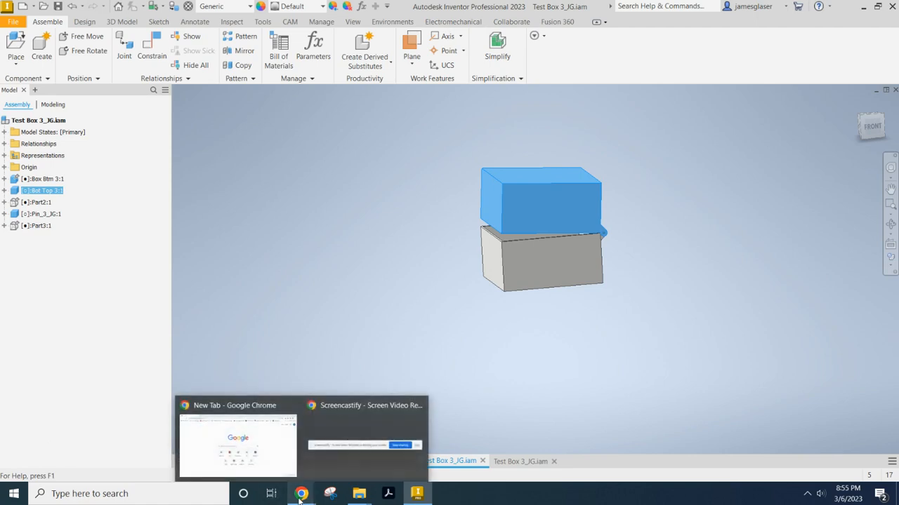
{"action": "left_click", "coordinate": [364, 442]}
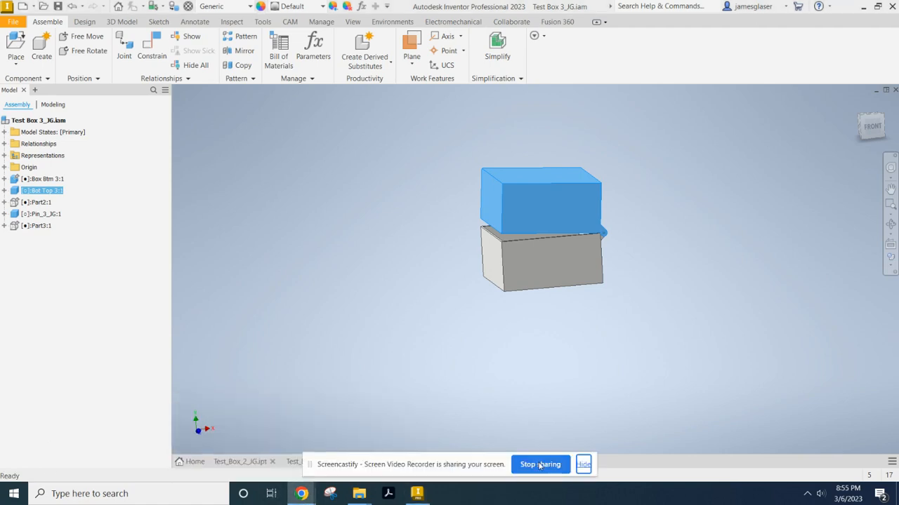